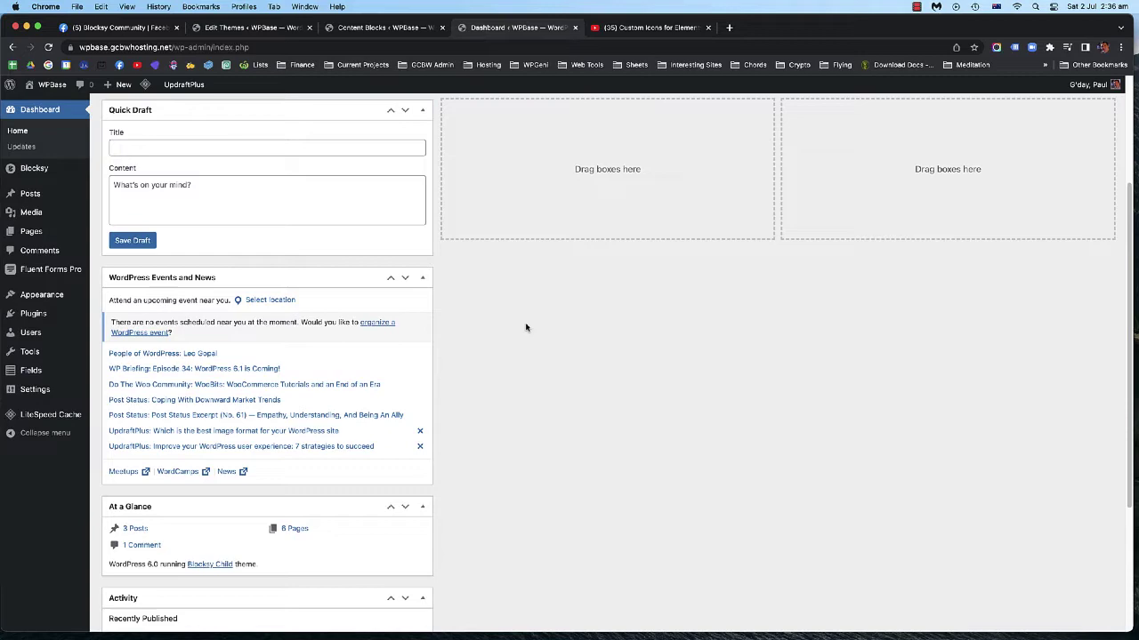
Review the Blocksy Community post asking how to show a content block in the WordPress dashboard's welcome area
click(135, 27)
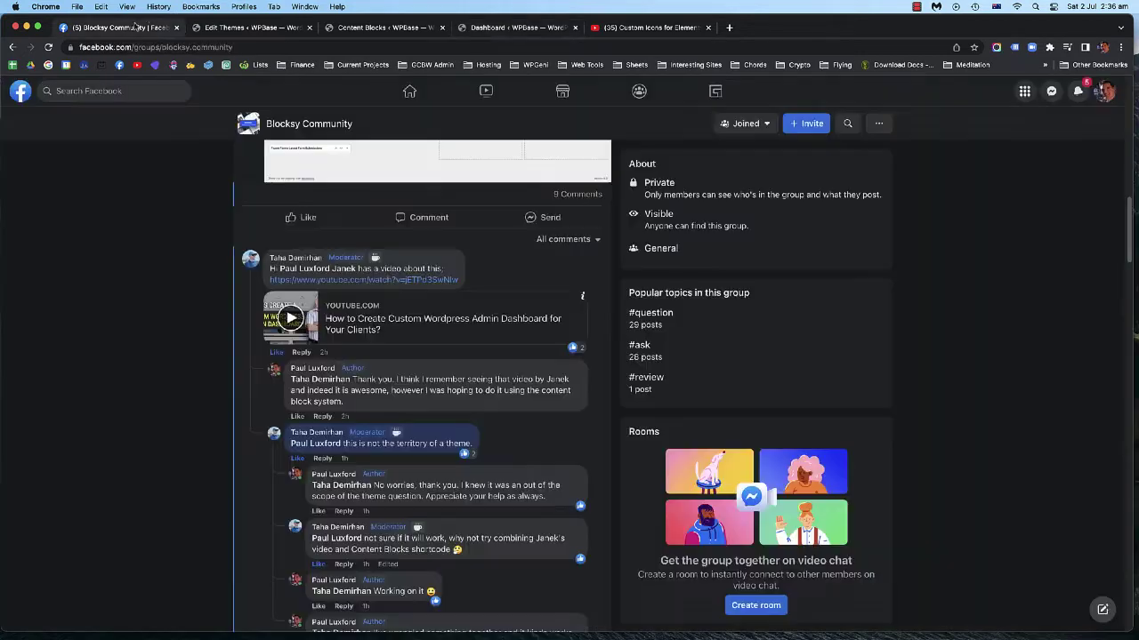
scroll(158, 242, up, 5)
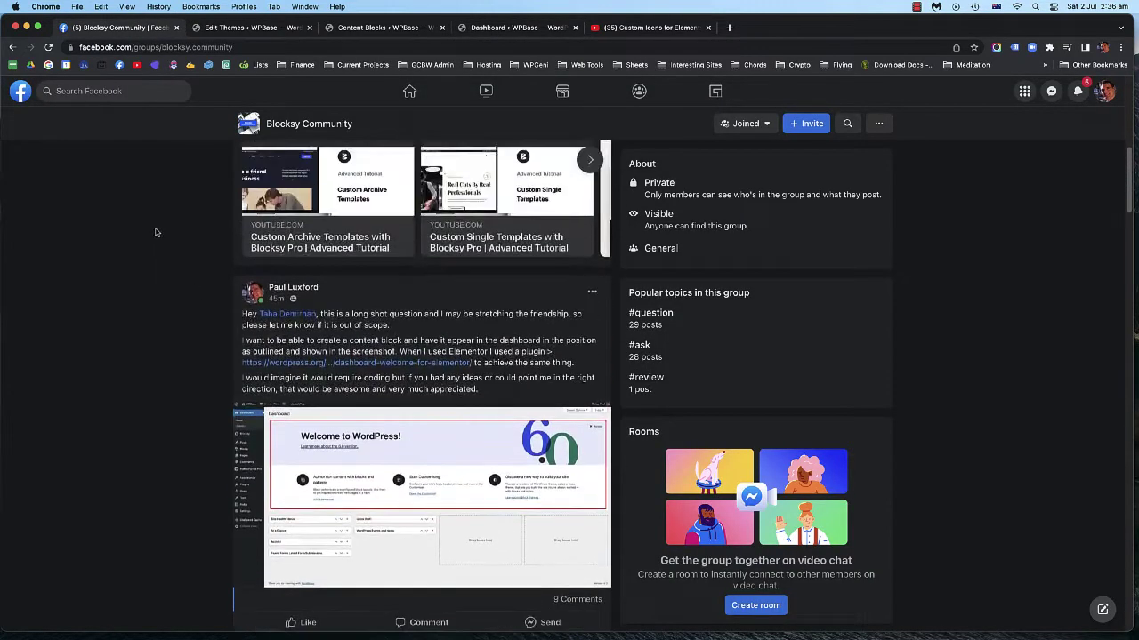
scroll(155, 232, down, 3)
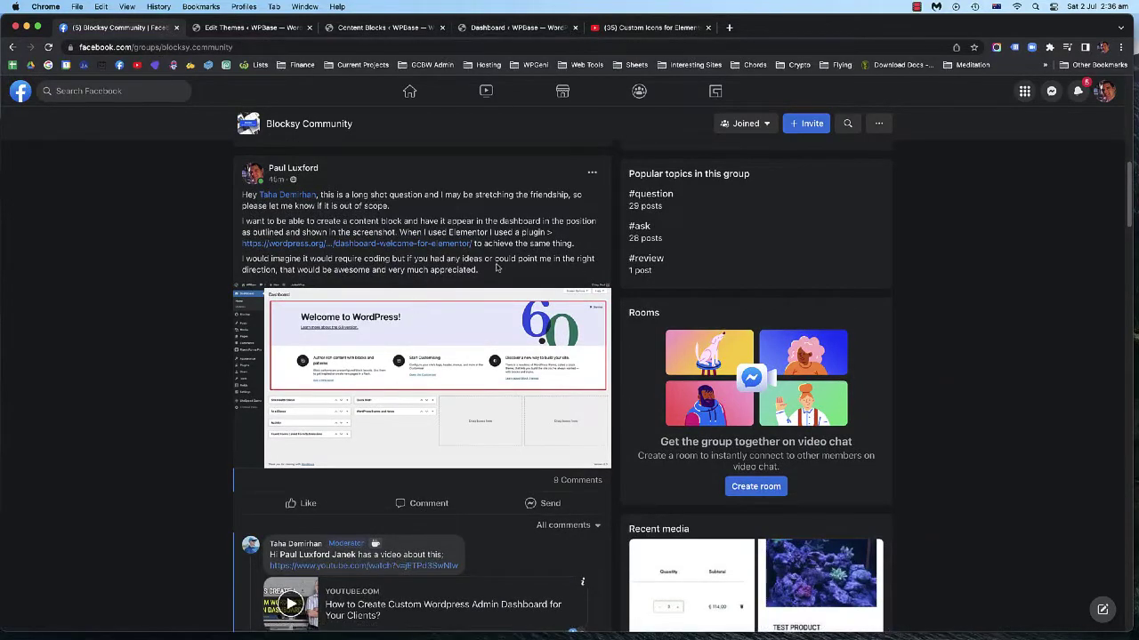
scroll(396, 356, down, 1)
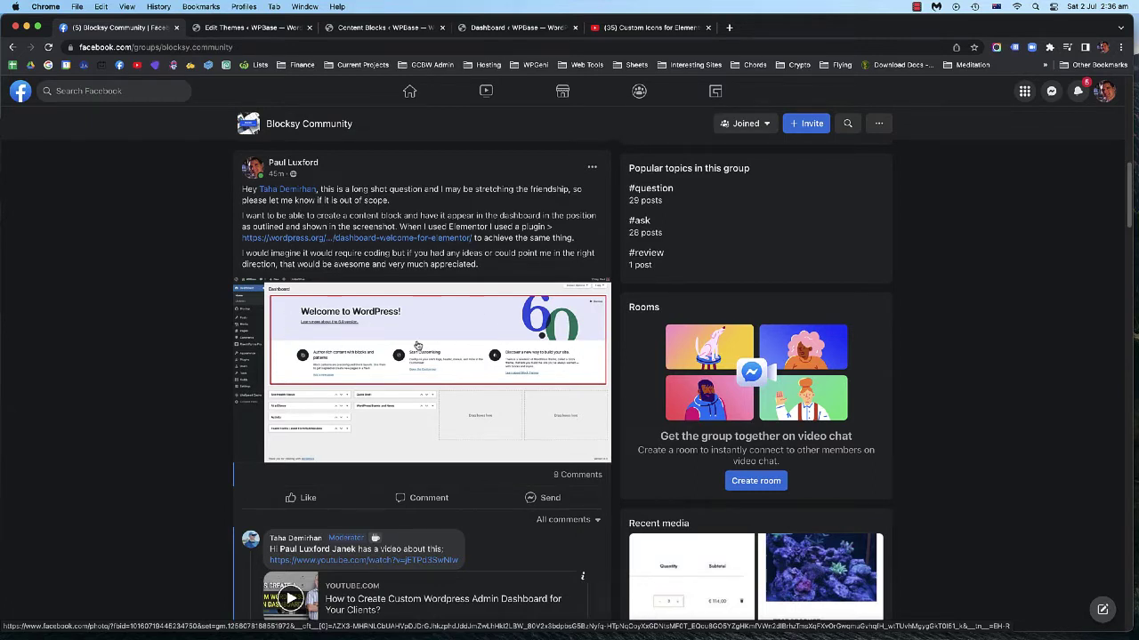
Switch to the WordPress Dashboard page and move its browser tab directly after the Facebook one
click(497, 32)
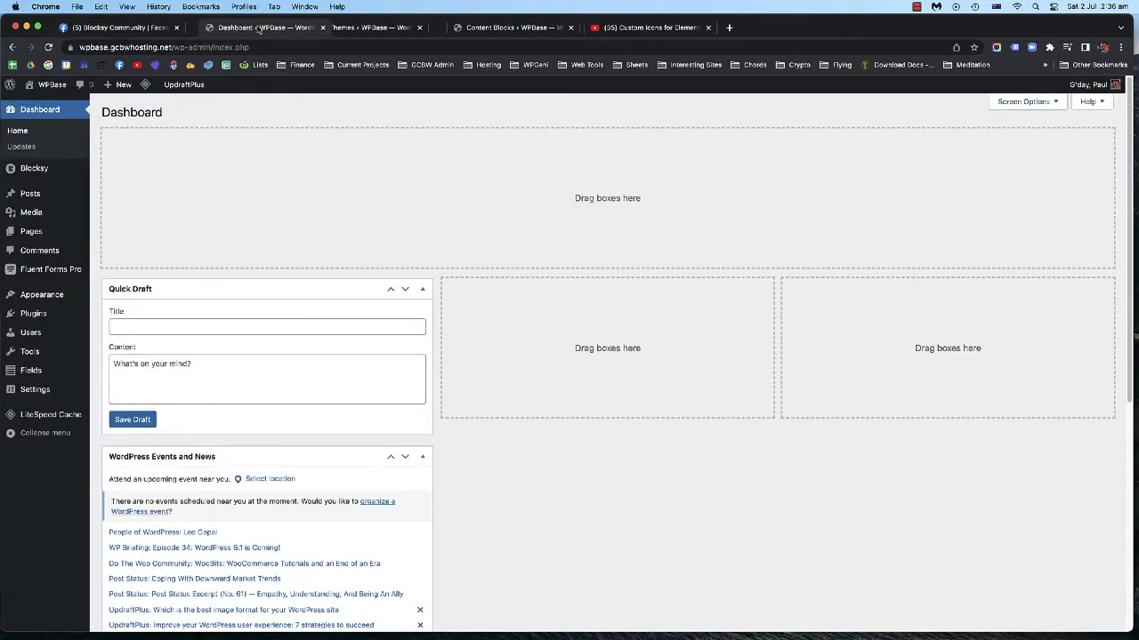
key(ctrl+shift+Page_Up)
key(ctrl+shift+Page_Up)
click(503, 31)
key(ctrl+shift+Page_Up)
key(ctrl+Page_Up)
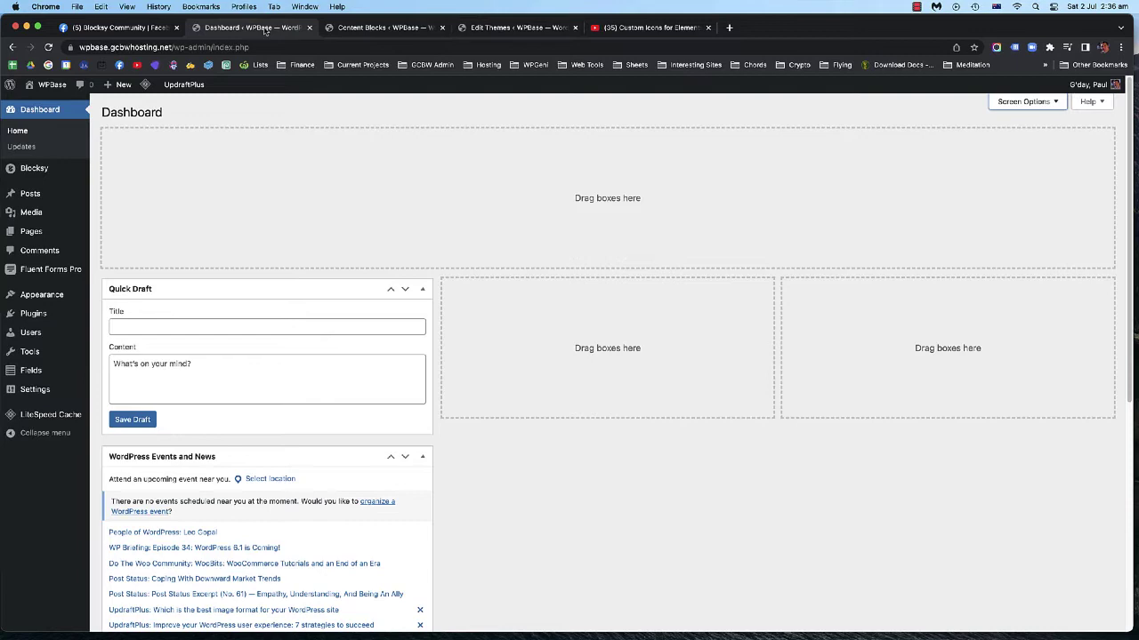
Look over the dashboard's existing widgets and empty box areas
scroll(487, 319, down, 4)
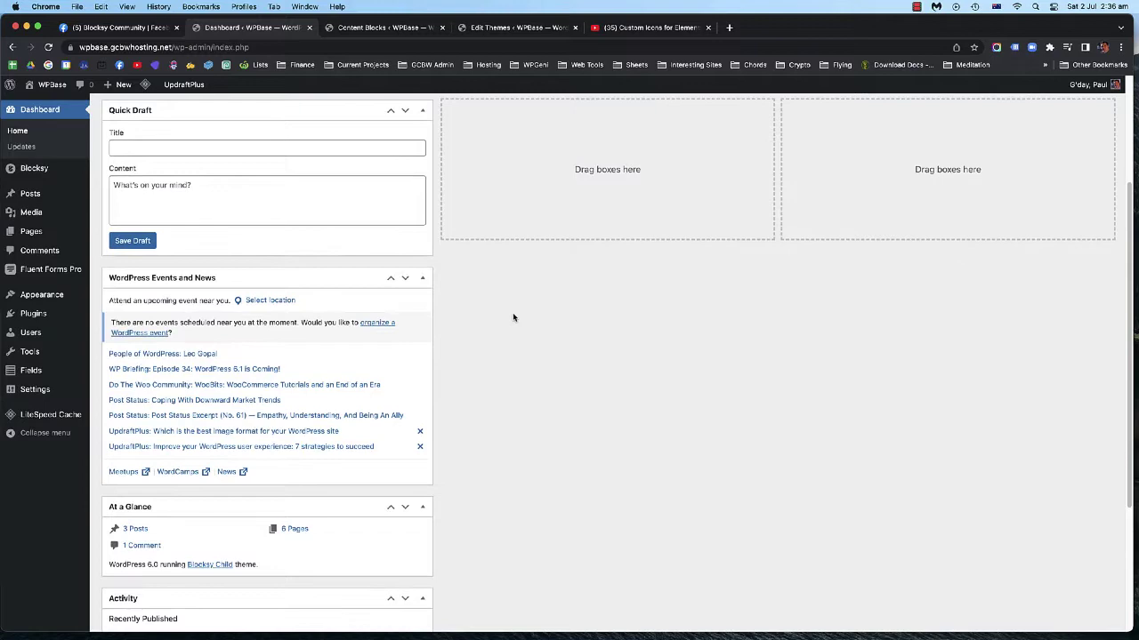
scroll(511, 312, down, 1)
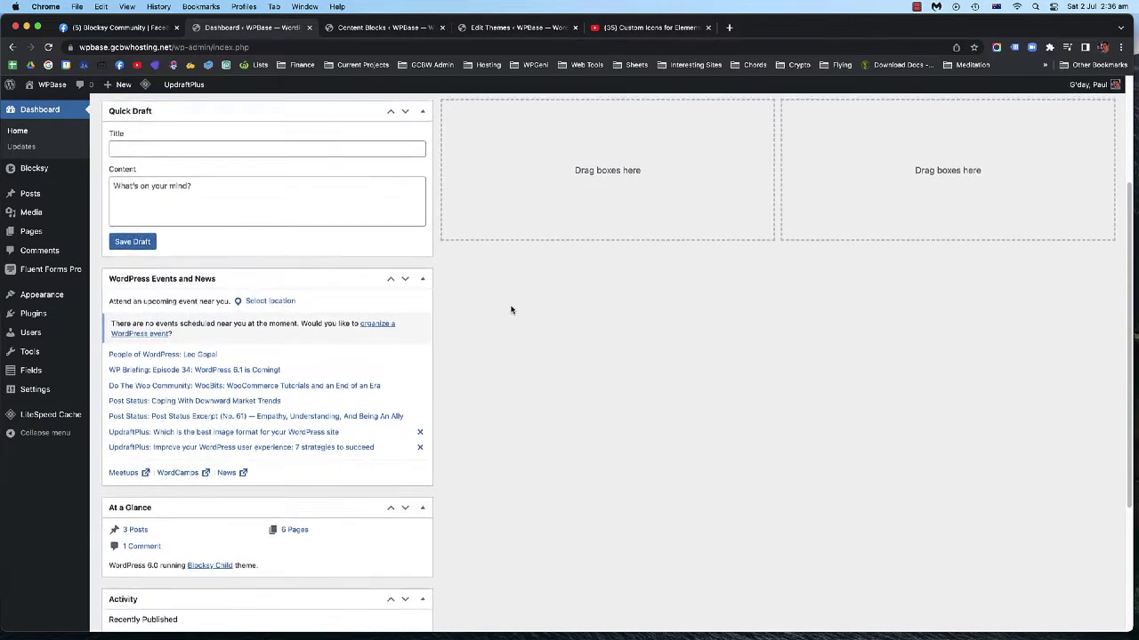
scroll(511, 308, up, 1)
scroll(512, 309, down, 1)
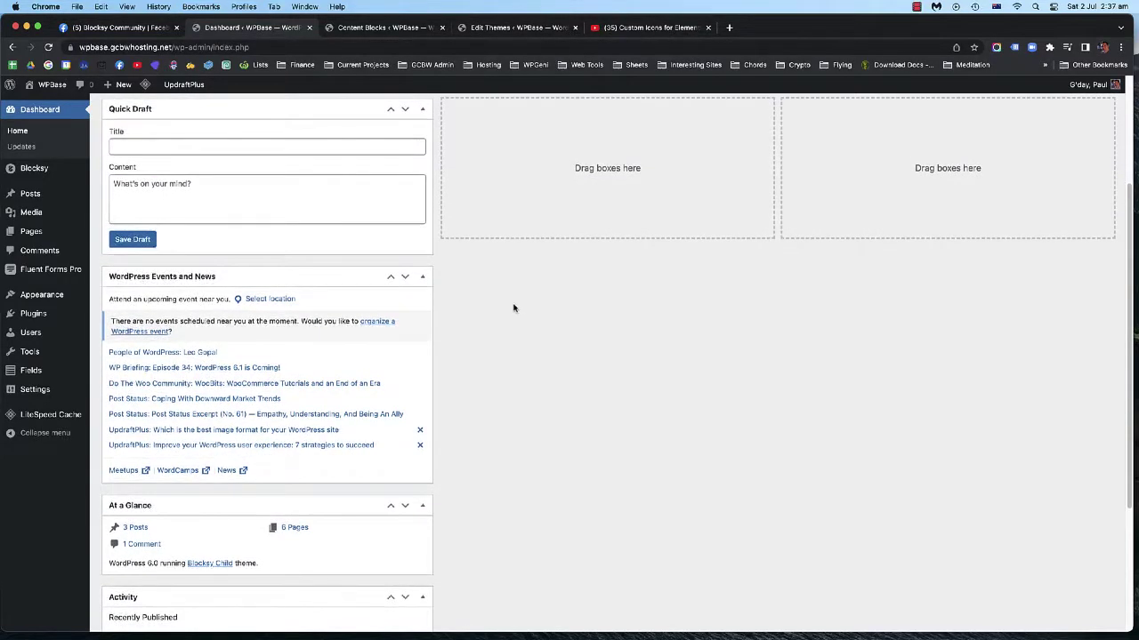
scroll(513, 307, up, 1)
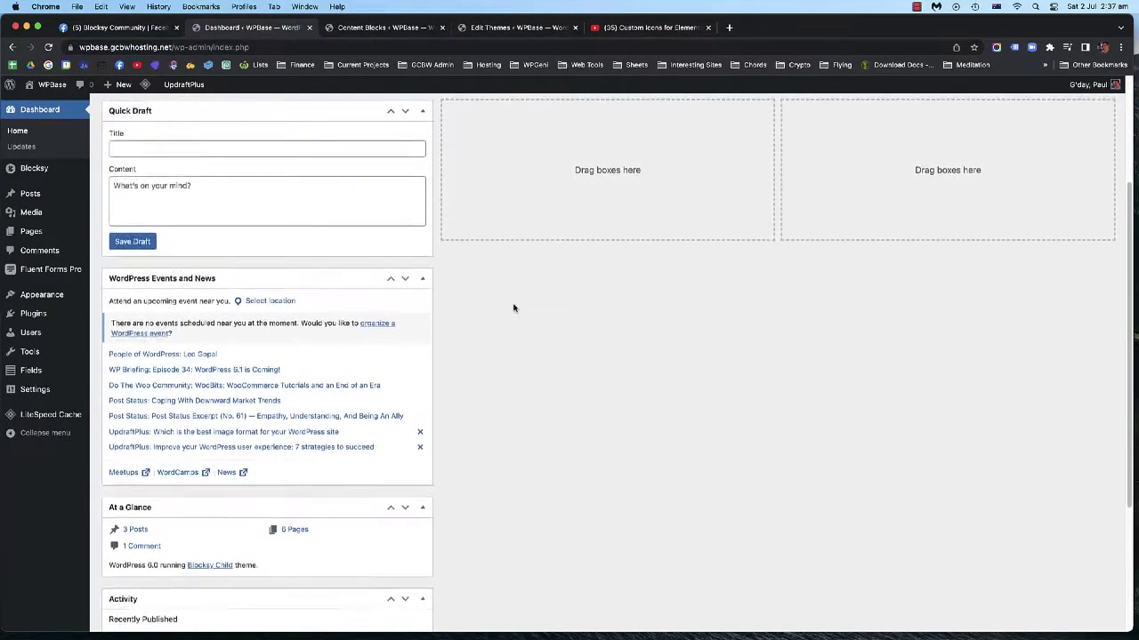
scroll(514, 309, down, 1)
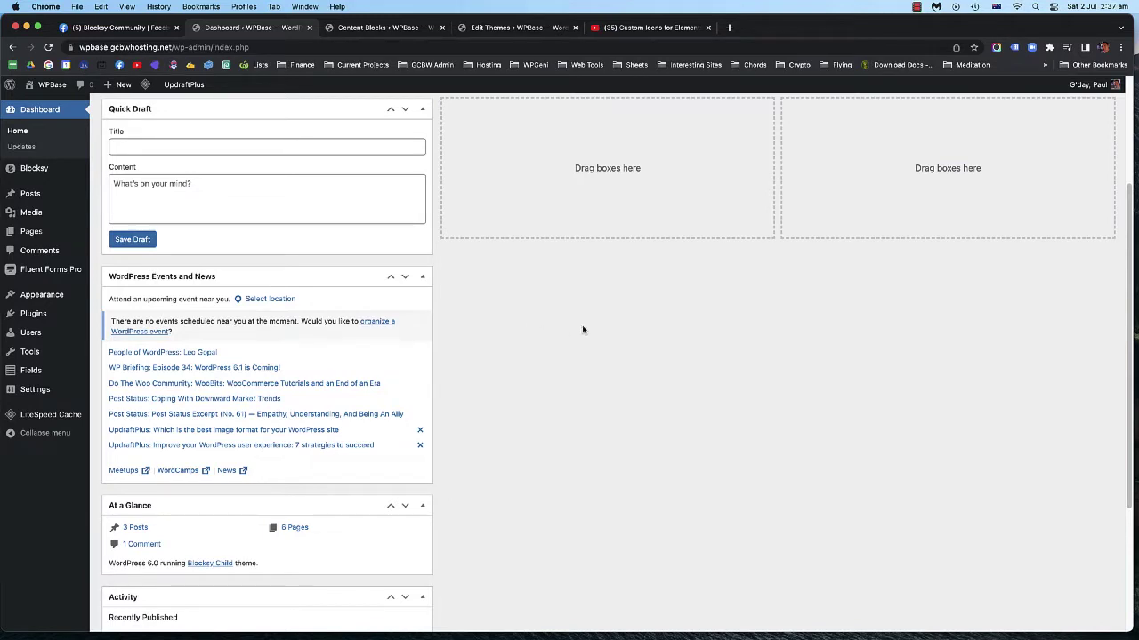
Show the "Welcome To Your Website" widget on the dashboard through the screen options
scroll(580, 325, up, 3)
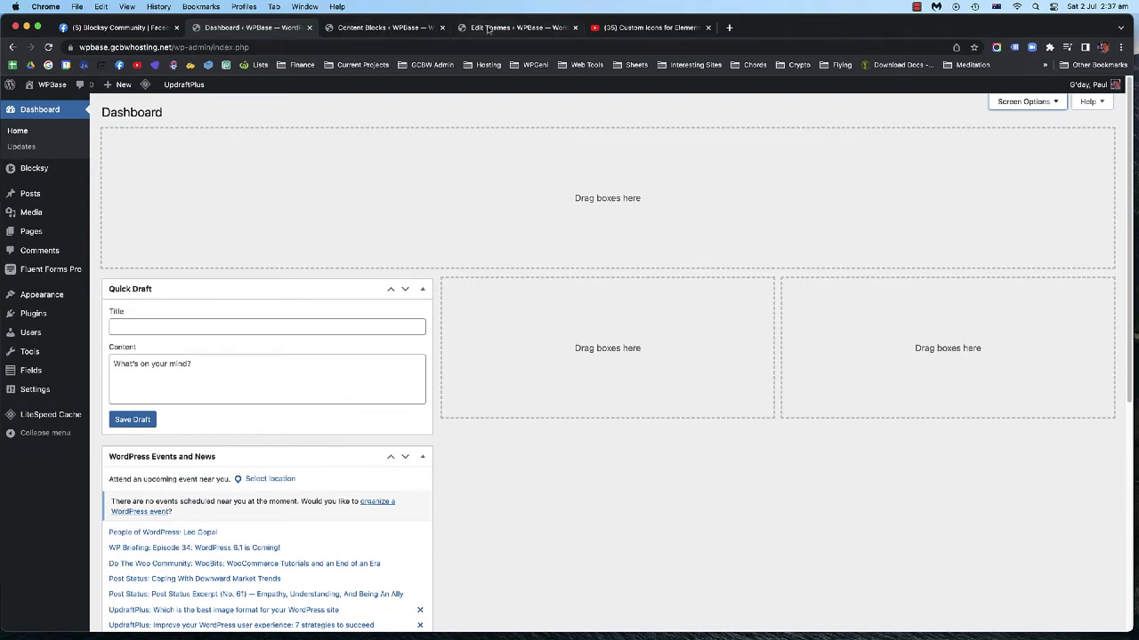
click(1010, 102)
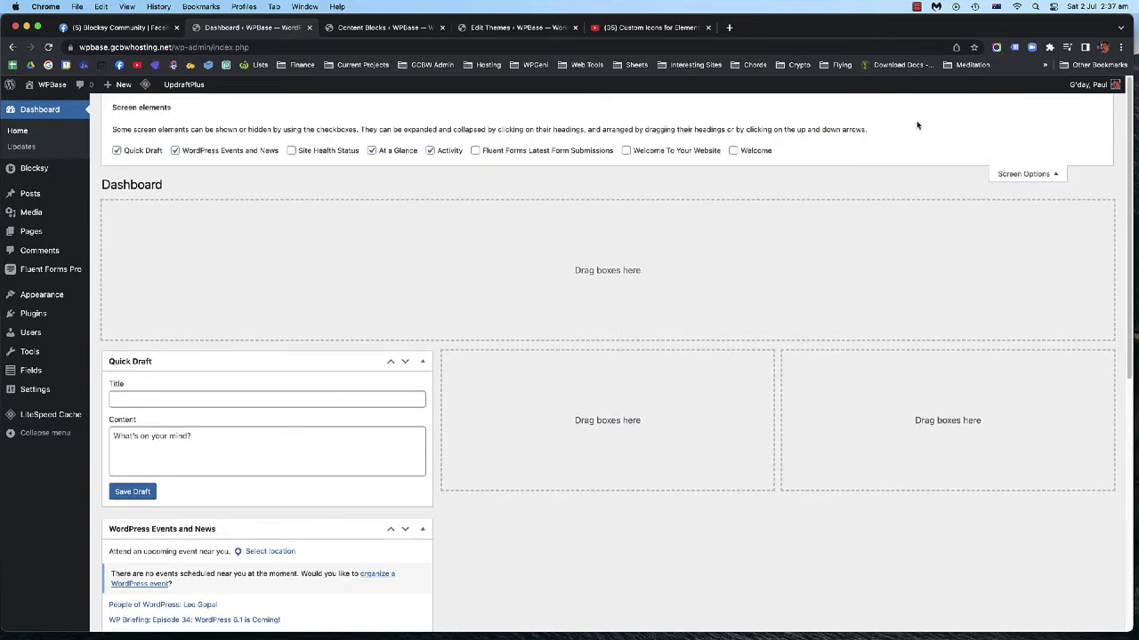
click(660, 150)
click(1034, 176)
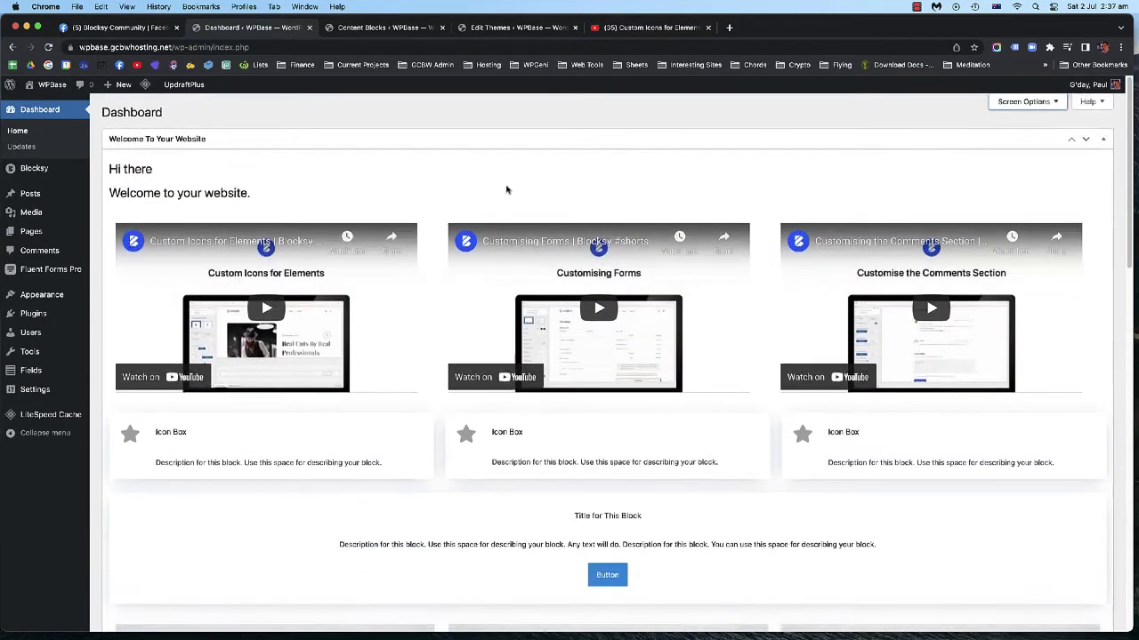
Examine the welcome widget's greeting, videos, icon boxes, button block and blog posts, and glance at the Content Blocks list
scroll(381, 163, down, 1)
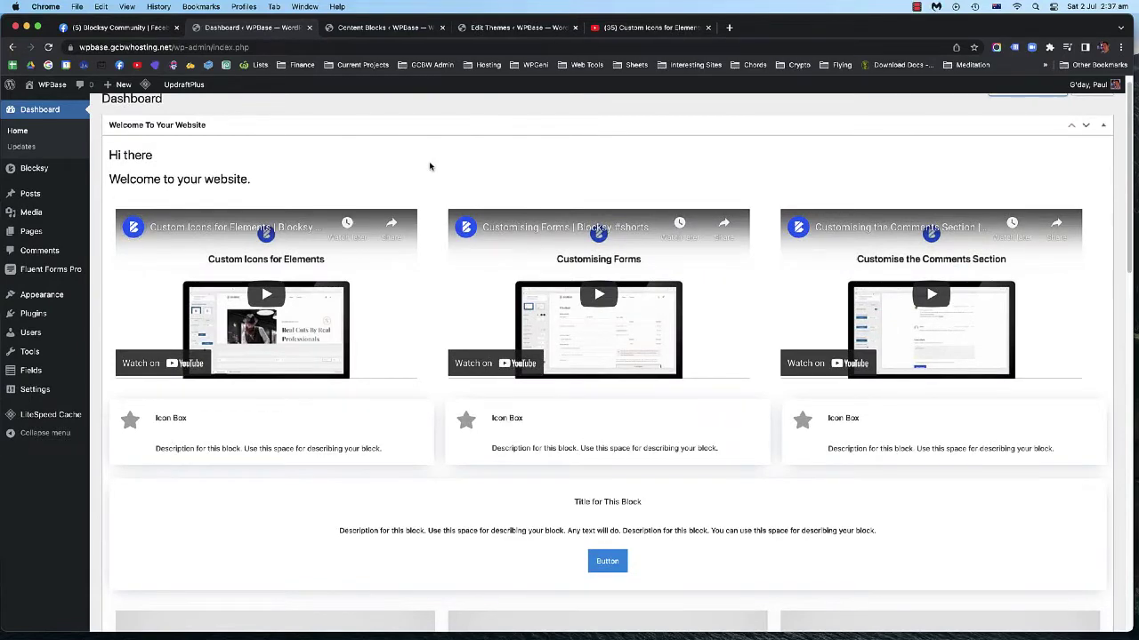
scroll(428, 171, down, 1)
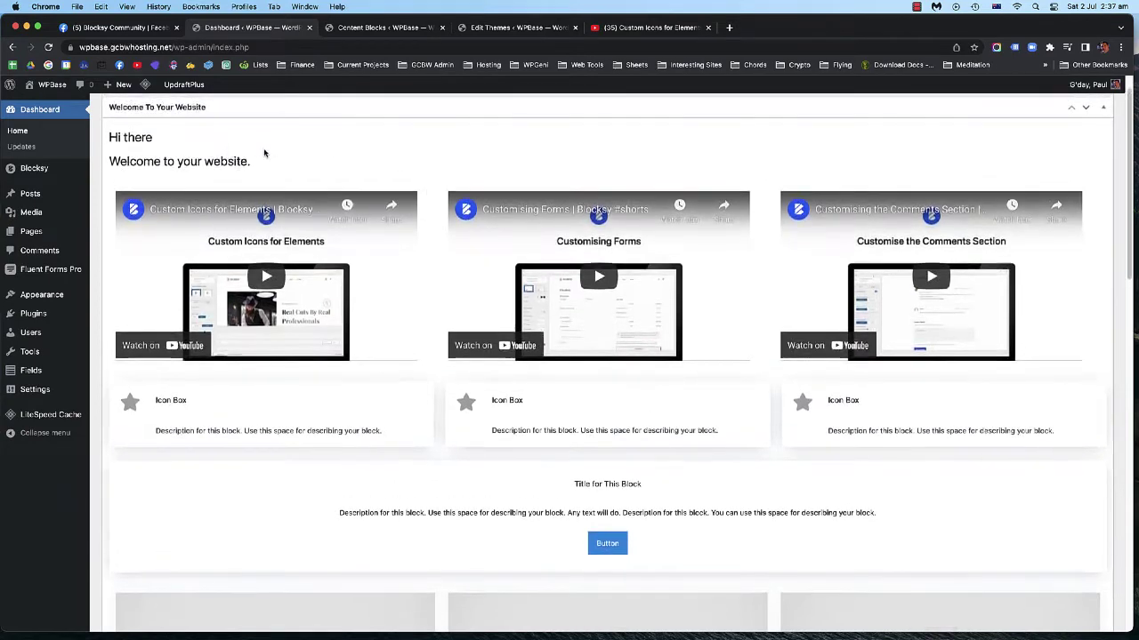
scroll(429, 218, down, 1)
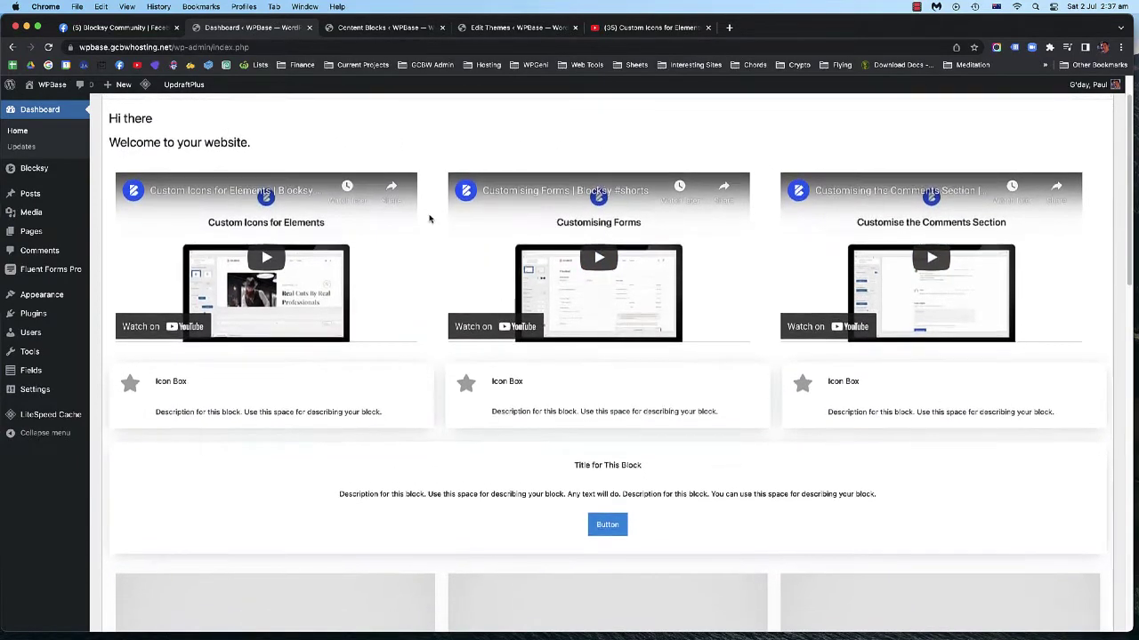
scroll(429, 218, down, 2)
key(ctrl+Tab)
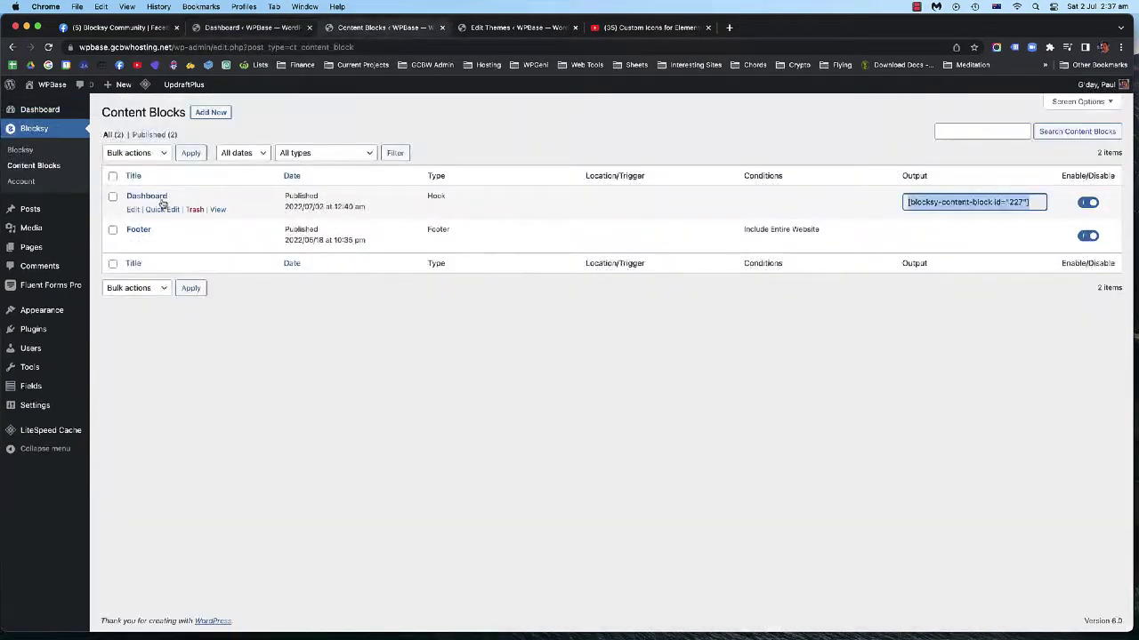
key(ctrl+shift+Tab)
scroll(437, 187, up, 4)
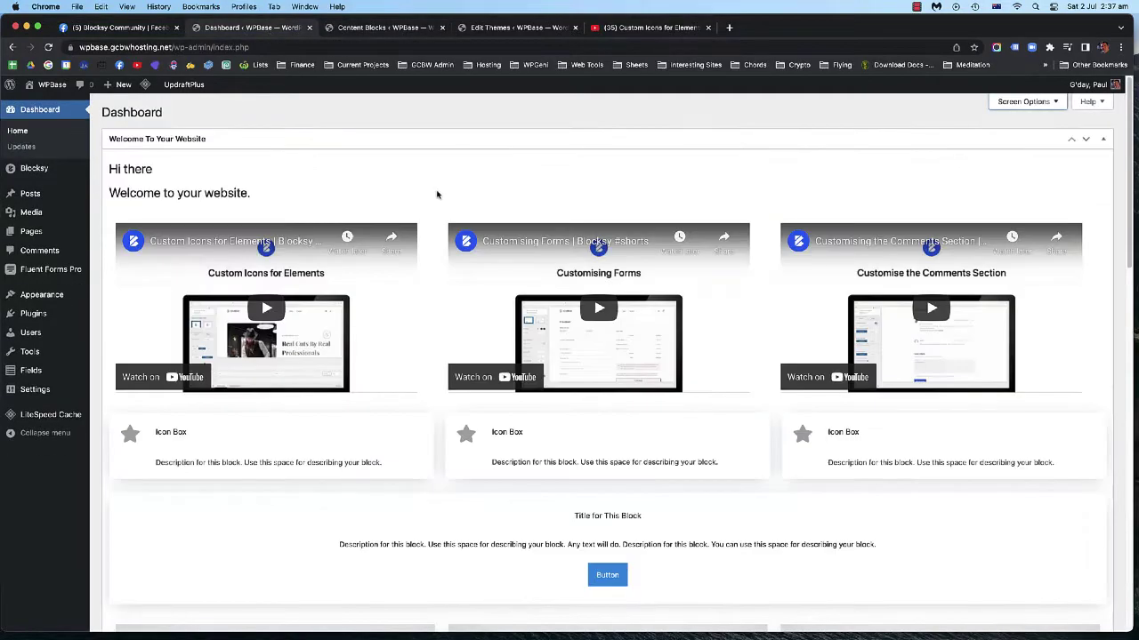
scroll(436, 195, down, 5)
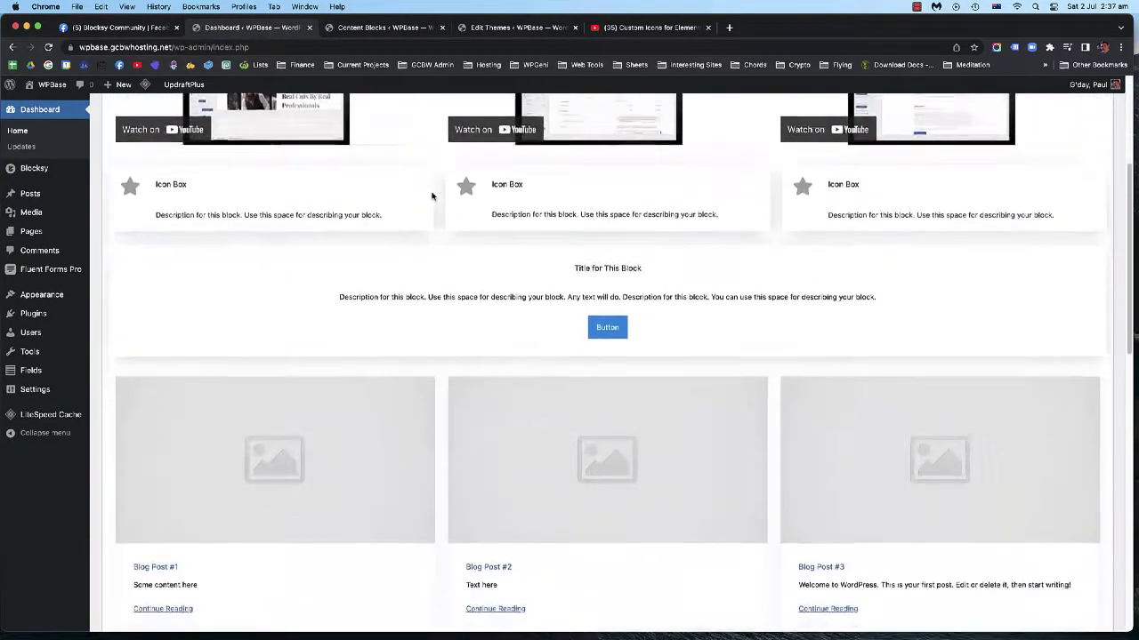
scroll(433, 194, down, 3)
scroll(437, 255, up, 6)
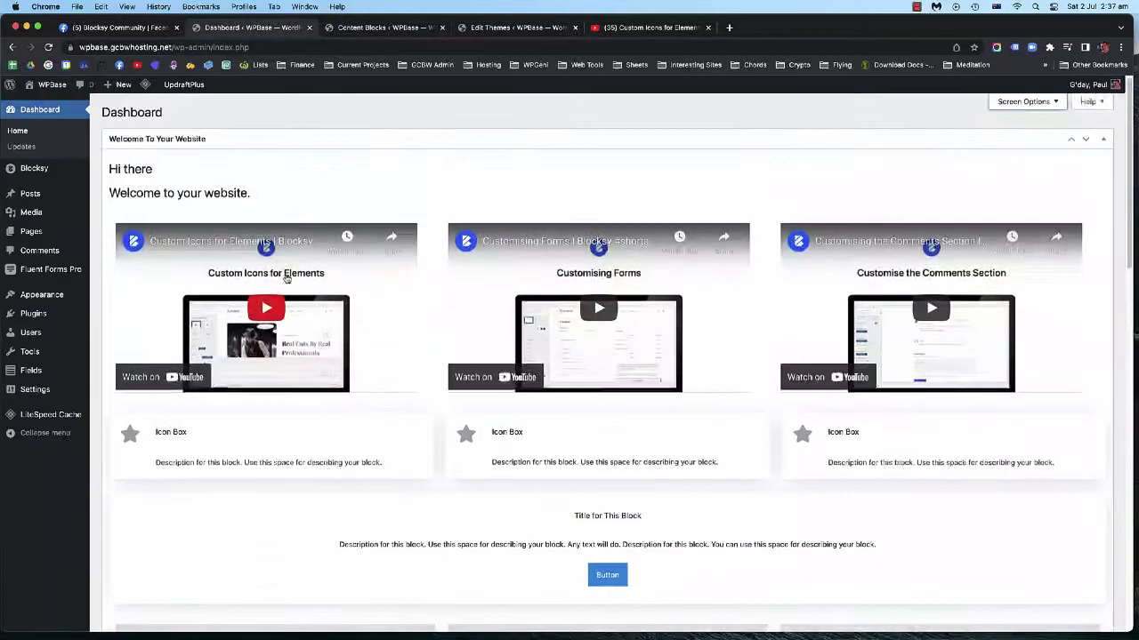
triple_click(176, 173)
click(118, 175)
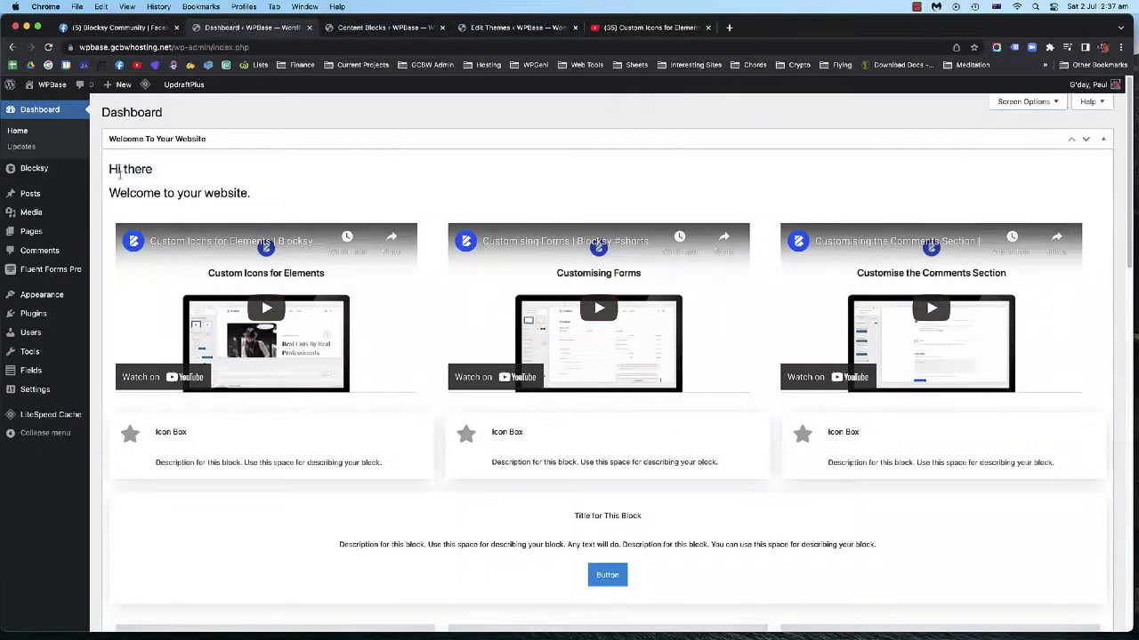
mouse_move(110, 171)
mouse_down()
mouse_move(247, 194)
mouse_move(127, 185)
mouse_move(249, 194)
mouse_move(132, 169)
mouse_up()
click(123, 172)
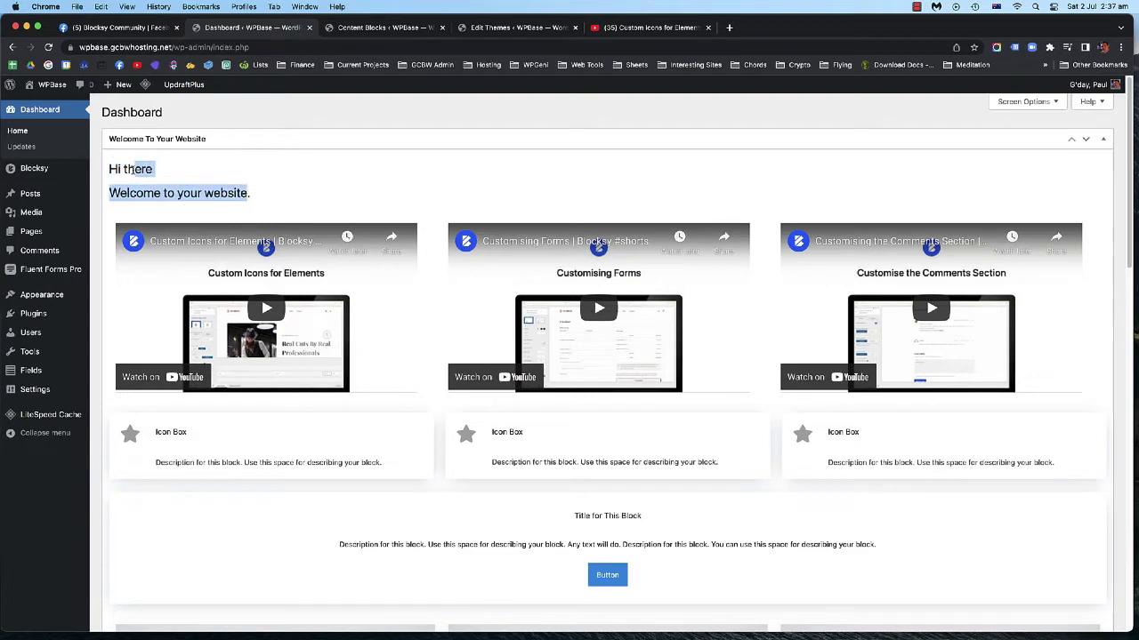
click(136, 170)
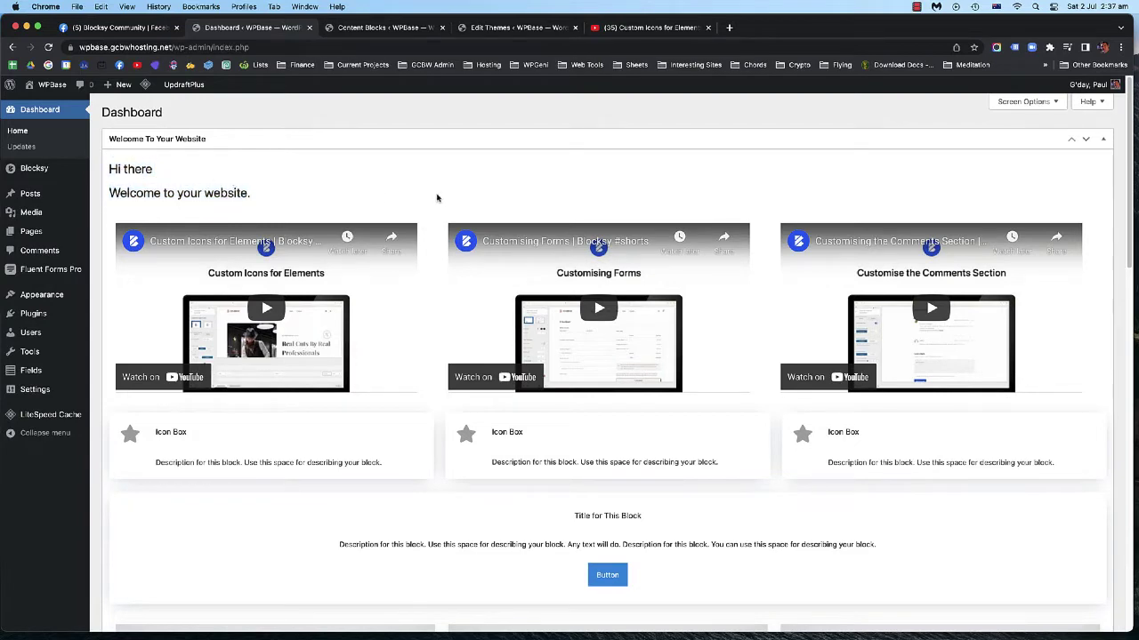
Review the welcome widget's layout again from the video row down to the blog post cards
scroll(391, 223, down, 1)
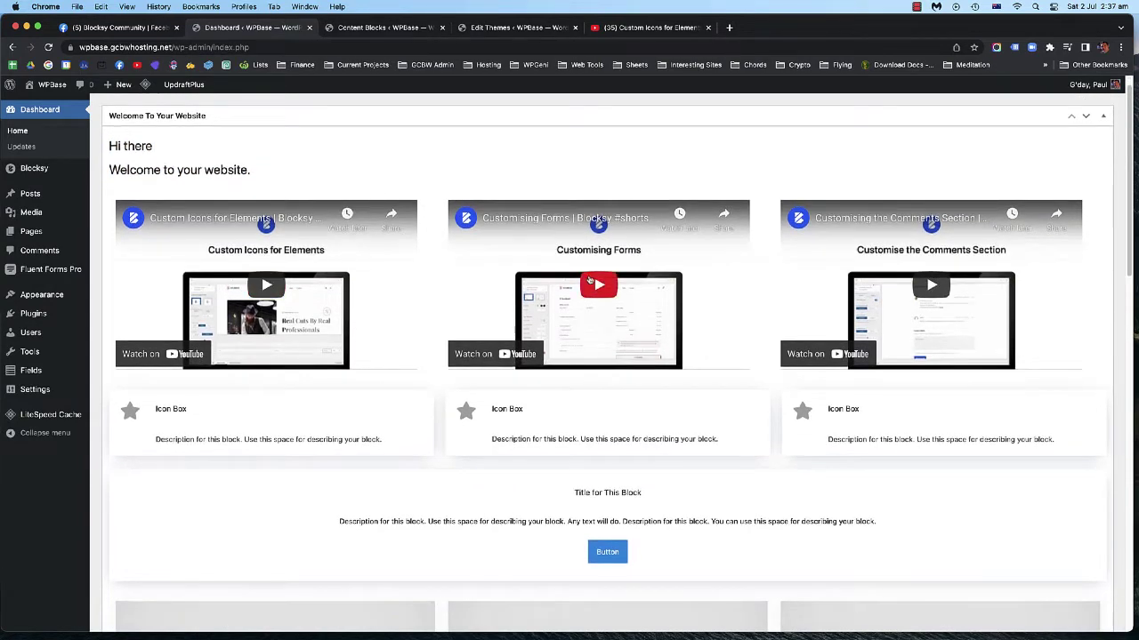
scroll(481, 222, down, 5)
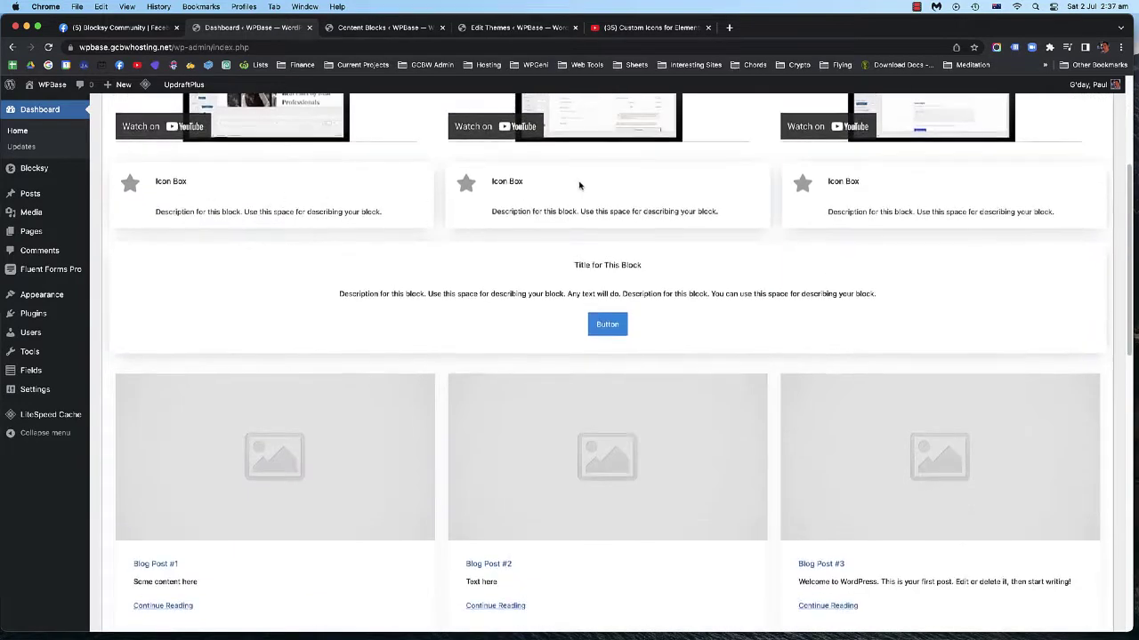
scroll(801, 214, up, 2)
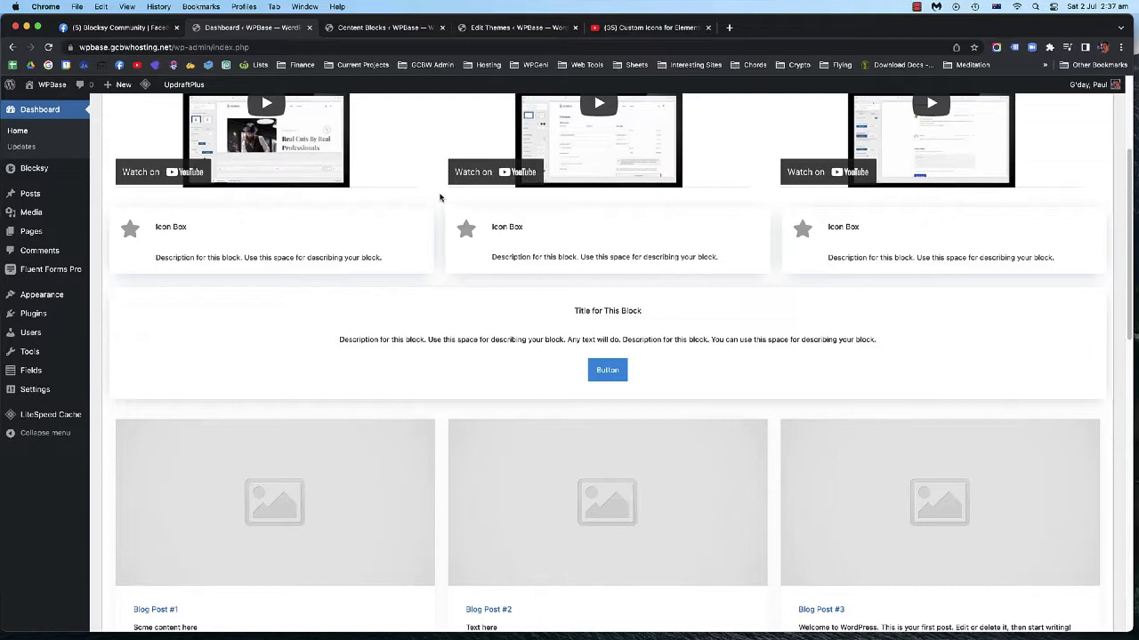
scroll(438, 198, up, 1)
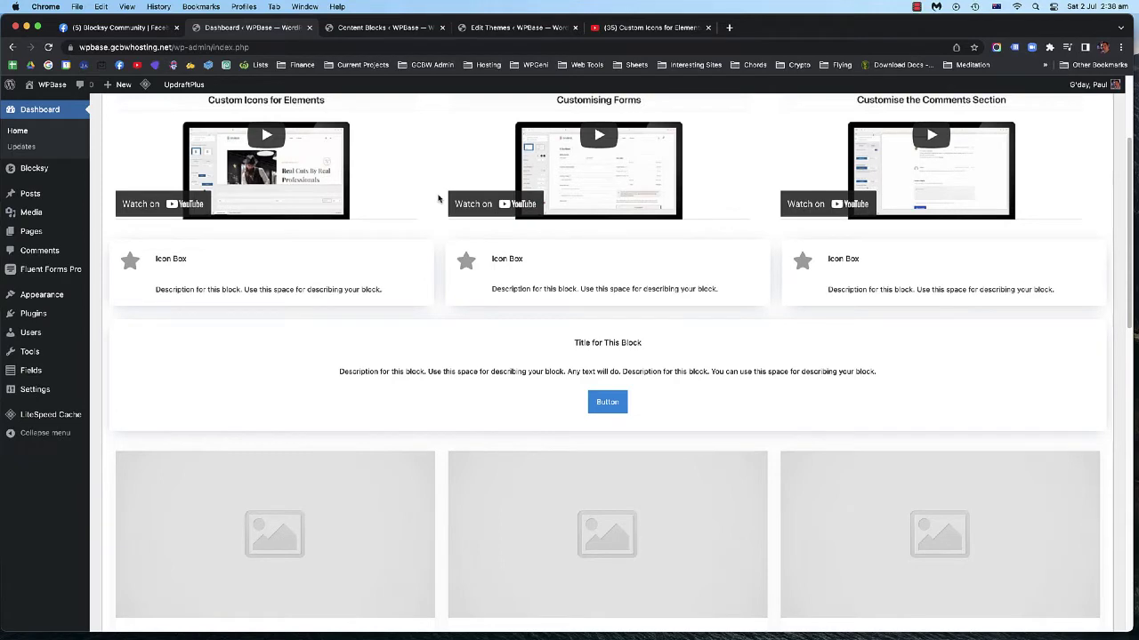
scroll(438, 198, up, 4)
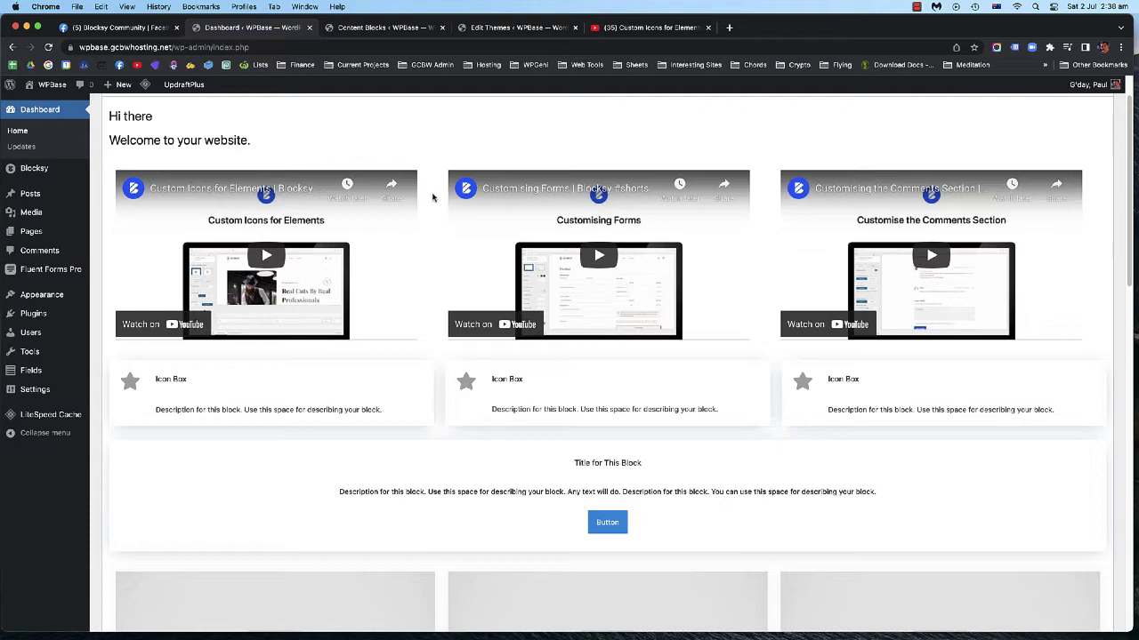
scroll(435, 198, down, 1)
scroll(433, 197, down, 6)
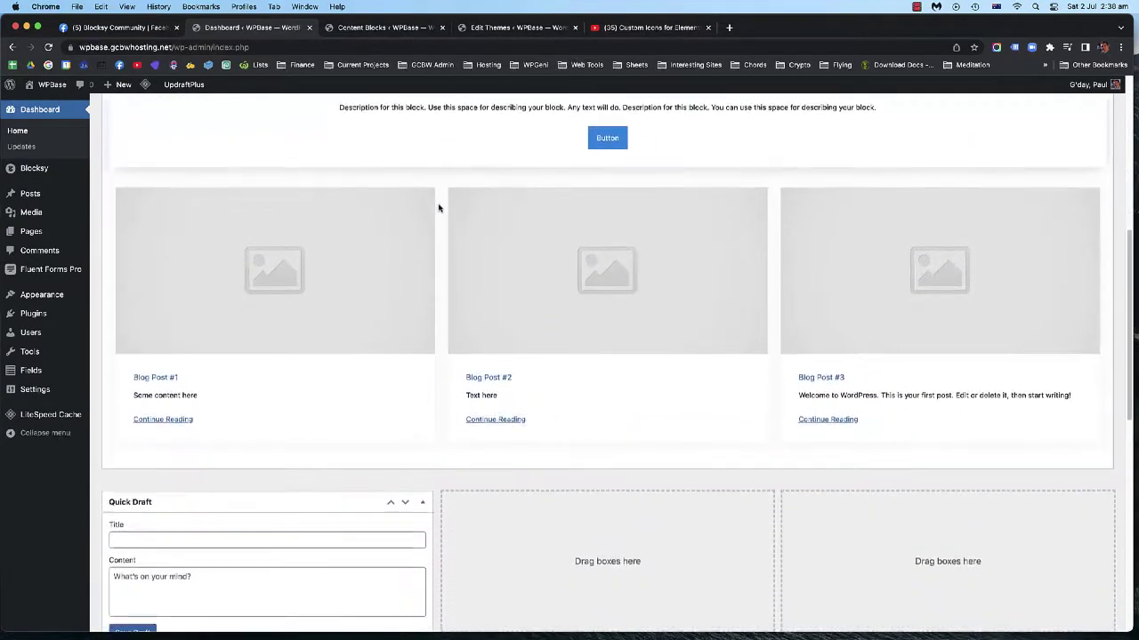
scroll(446, 235, up, 4)
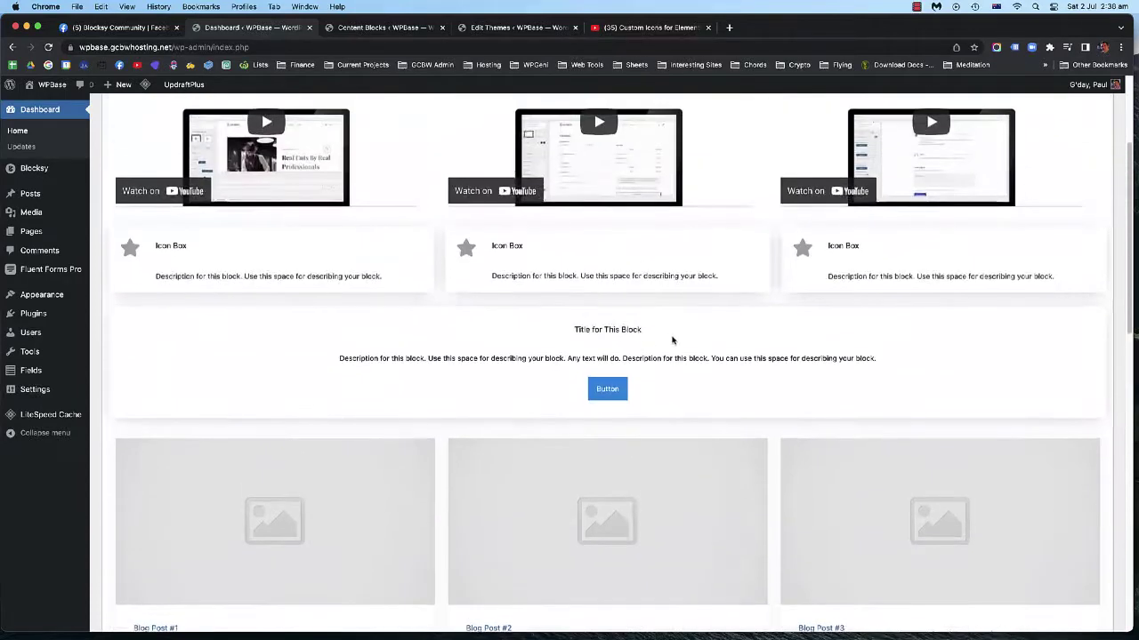
drag(674, 331, 556, 329)
triple_click(547, 330)
click(659, 336)
drag(659, 336, 571, 329)
click(616, 301)
drag(542, 256, 468, 248)
click(699, 257)
drag(898, 258, 828, 247)
click(805, 260)
double_click(494, 246)
click(508, 248)
drag(540, 245, 489, 247)
scroll(437, 241, up, 5)
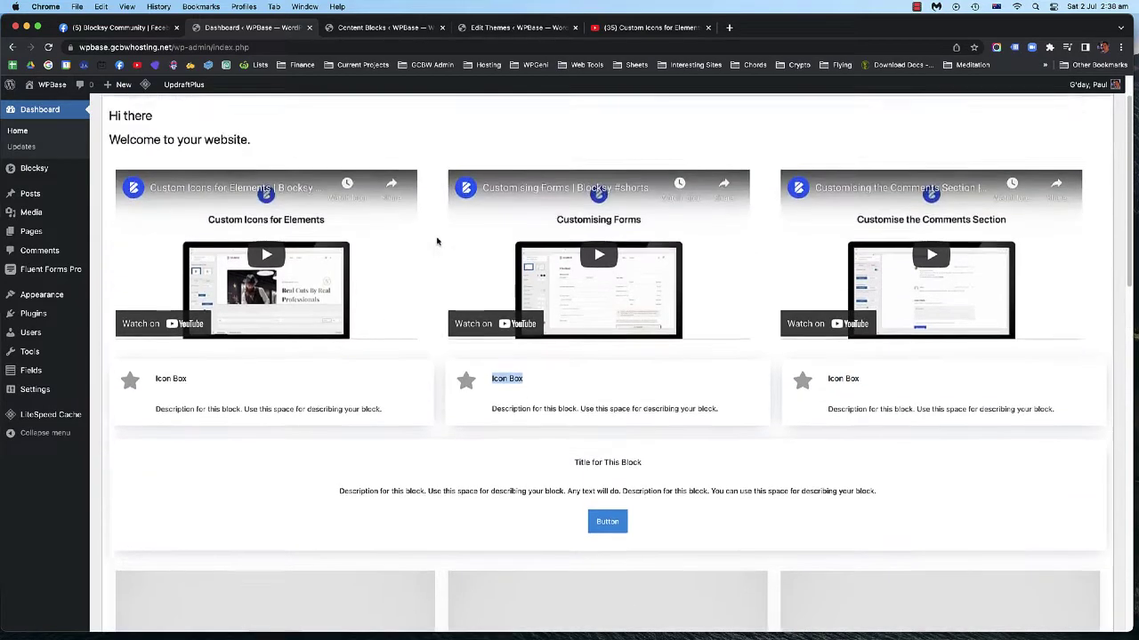
scroll(434, 210, down, 1)
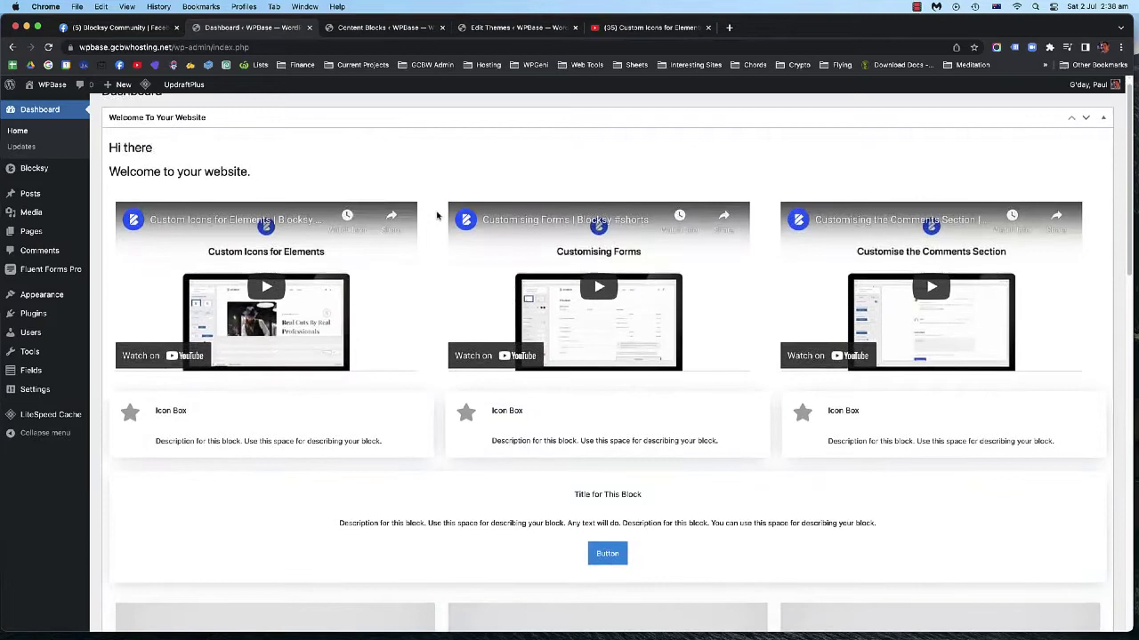
Examine the Dashboard Widget section of the child theme's functions.php, covering the widget order filter and the dashboard column styling
click(503, 31)
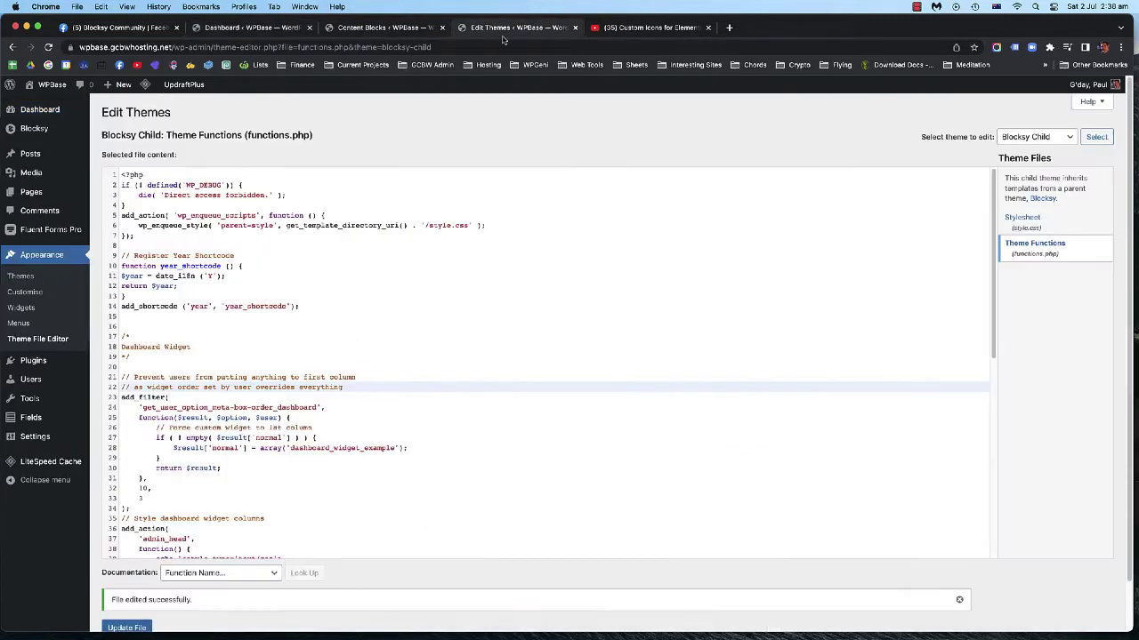
scroll(157, 287, down, 2)
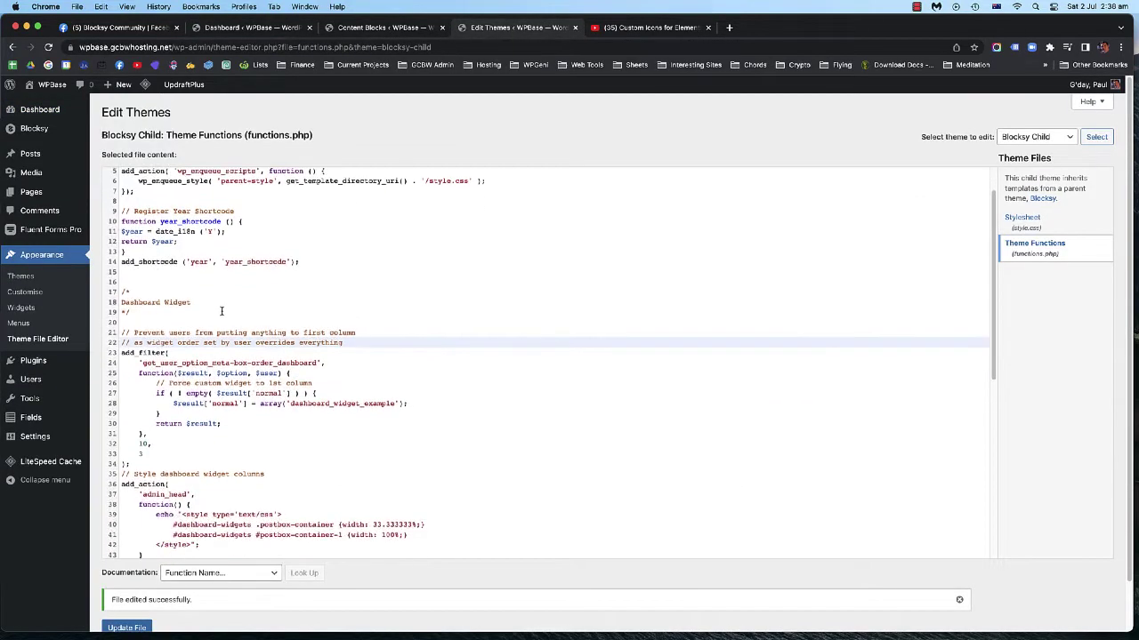
scroll(221, 310, up, 3)
scroll(221, 305, down, 2)
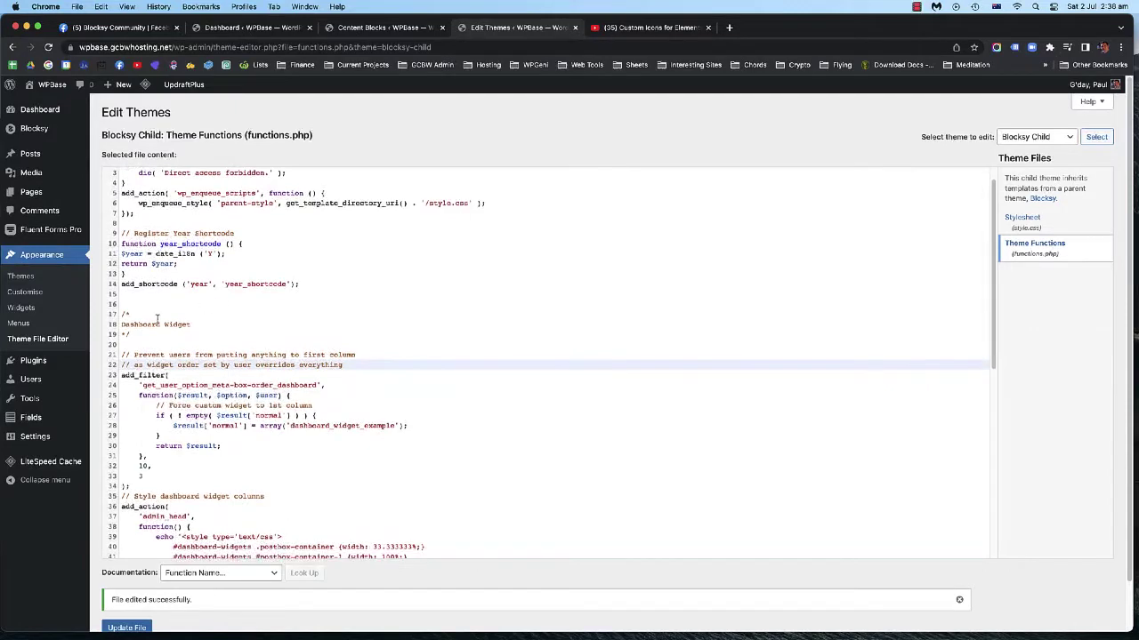
scroll(156, 319, down, 1)
drag(122, 292, 248, 489)
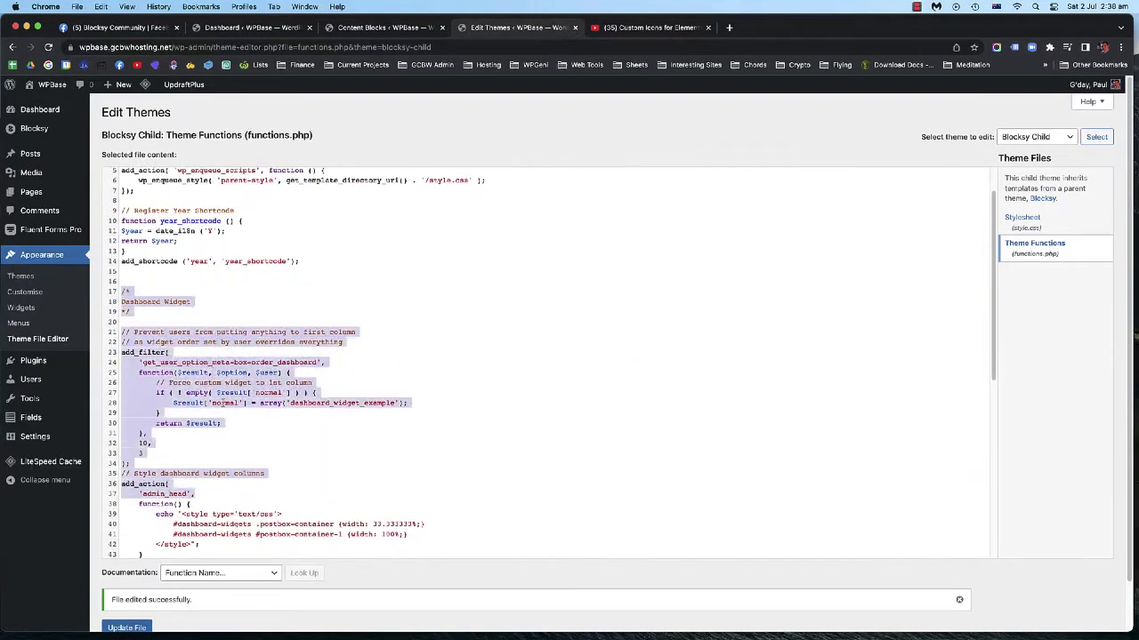
click(213, 402)
scroll(196, 356, down, 6)
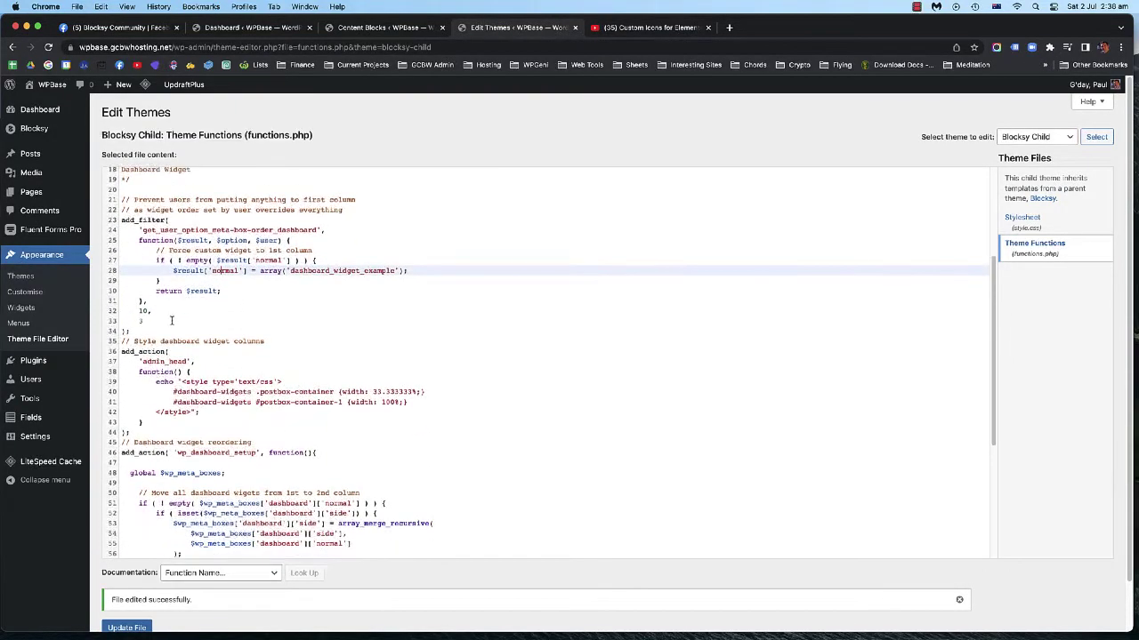
scroll(164, 329, down, 1)
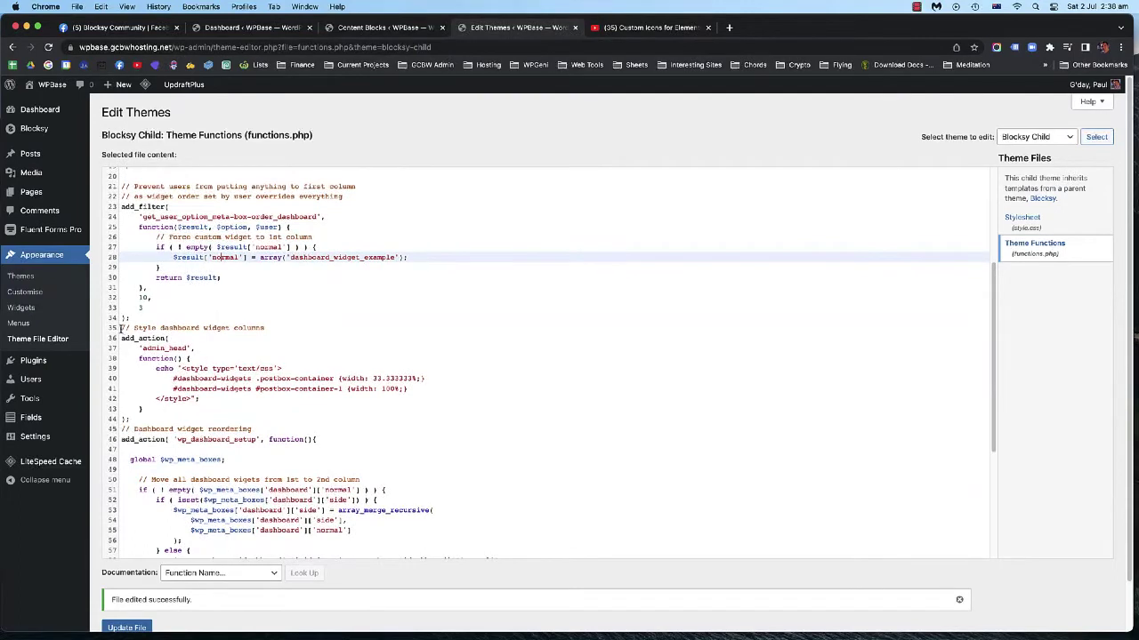
drag(122, 328, 310, 440)
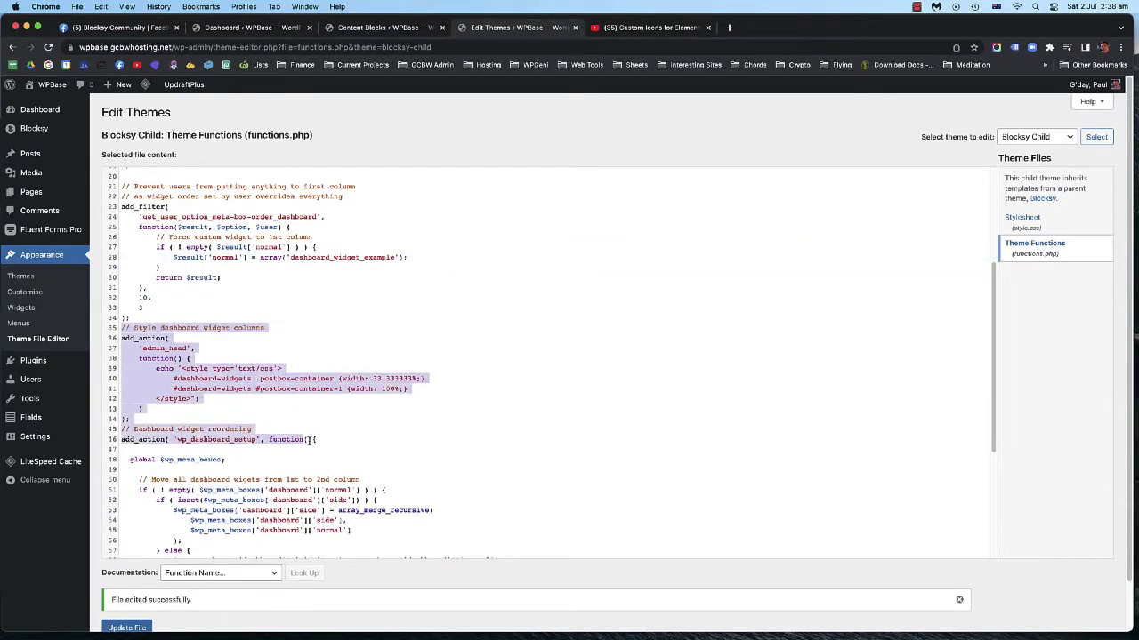
click(253, 406)
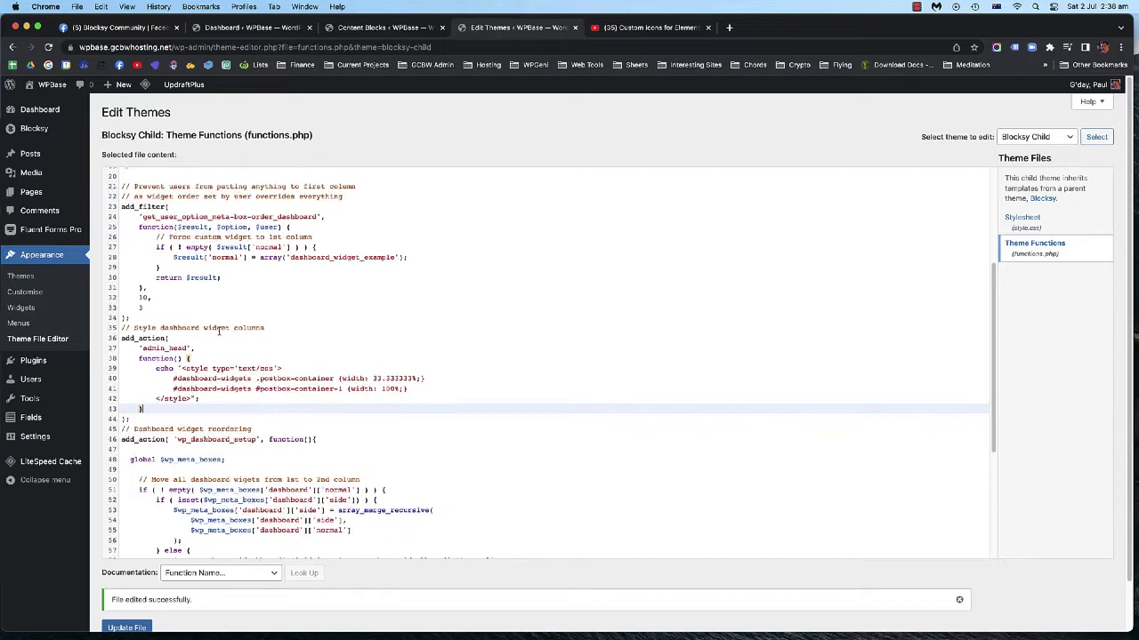
Review the complete dashboard widget code in functions.php, from its opening comment to the function rendering the content block shortcode
scroll(212, 324, up, 1)
scroll(211, 324, up, 3)
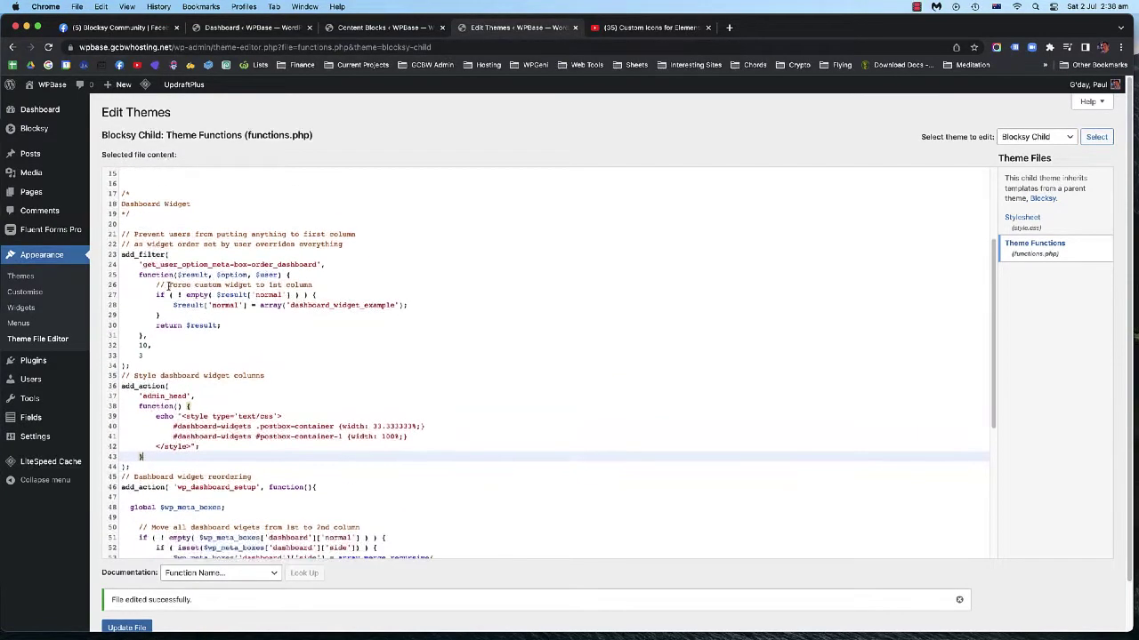
drag(120, 193, 297, 546)
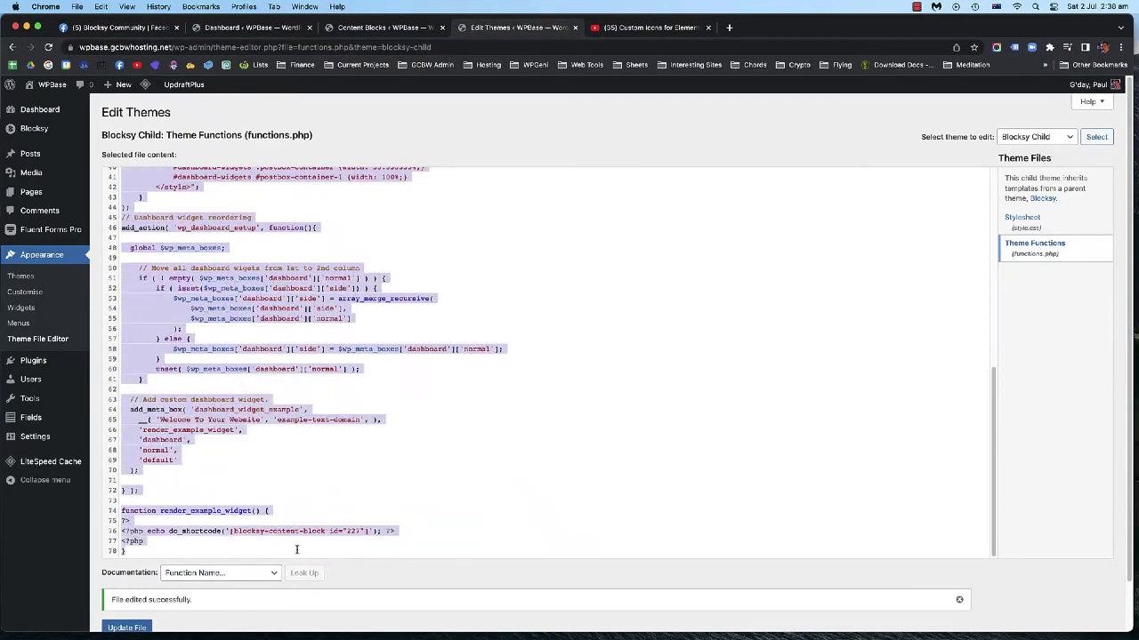
click(294, 454)
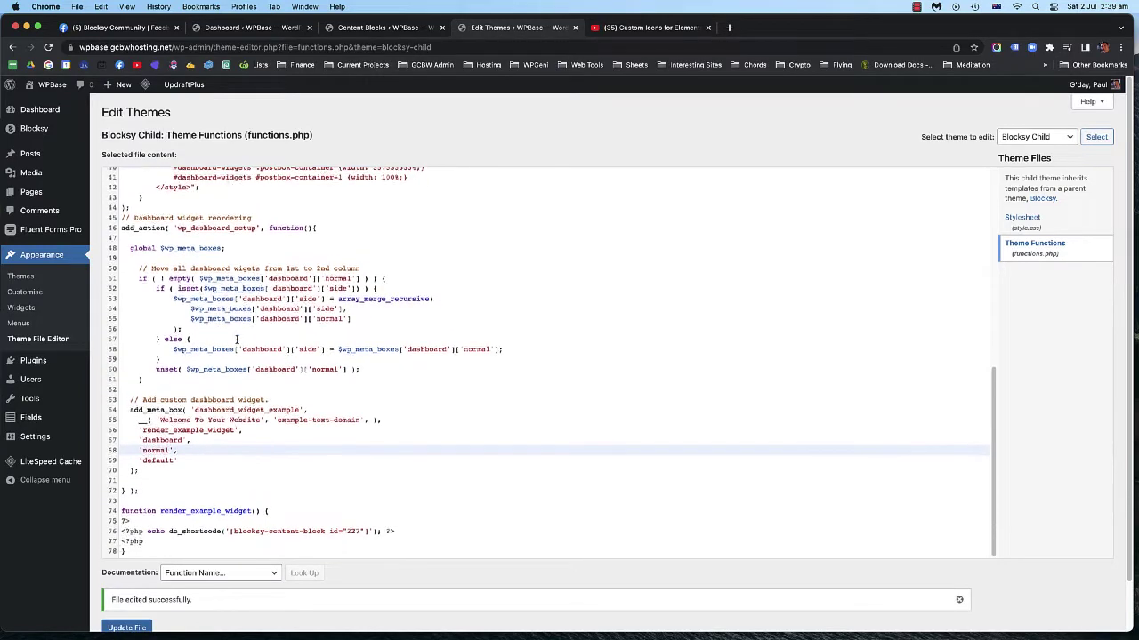
scroll(388, 315, up, 5)
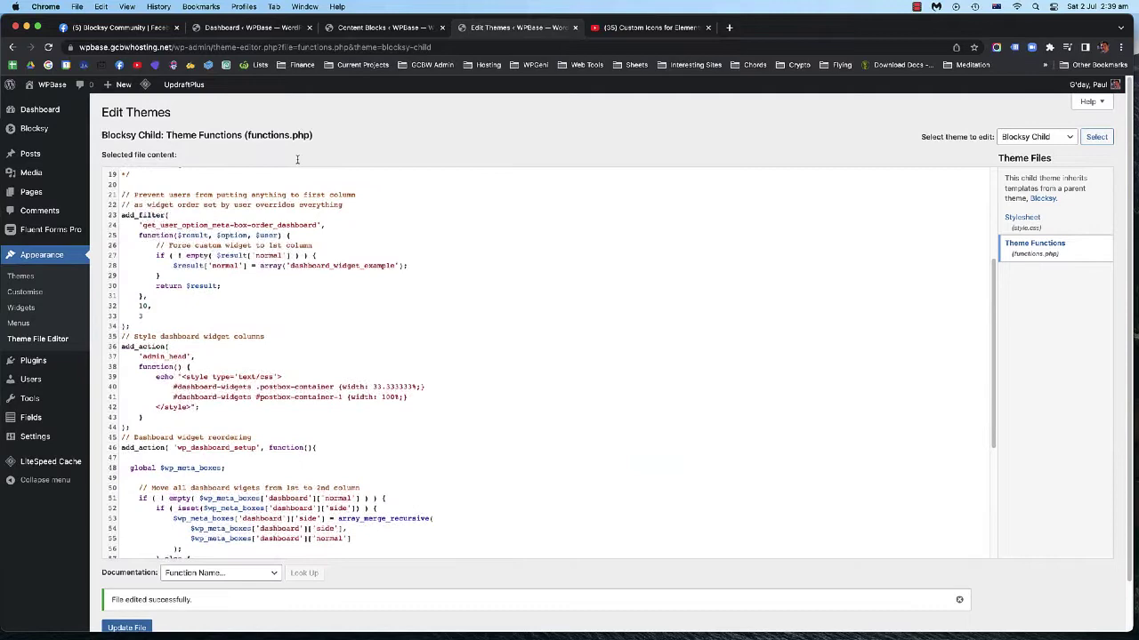
drag(108, 136, 167, 135)
click(189, 136)
scroll(277, 332, down, 5)
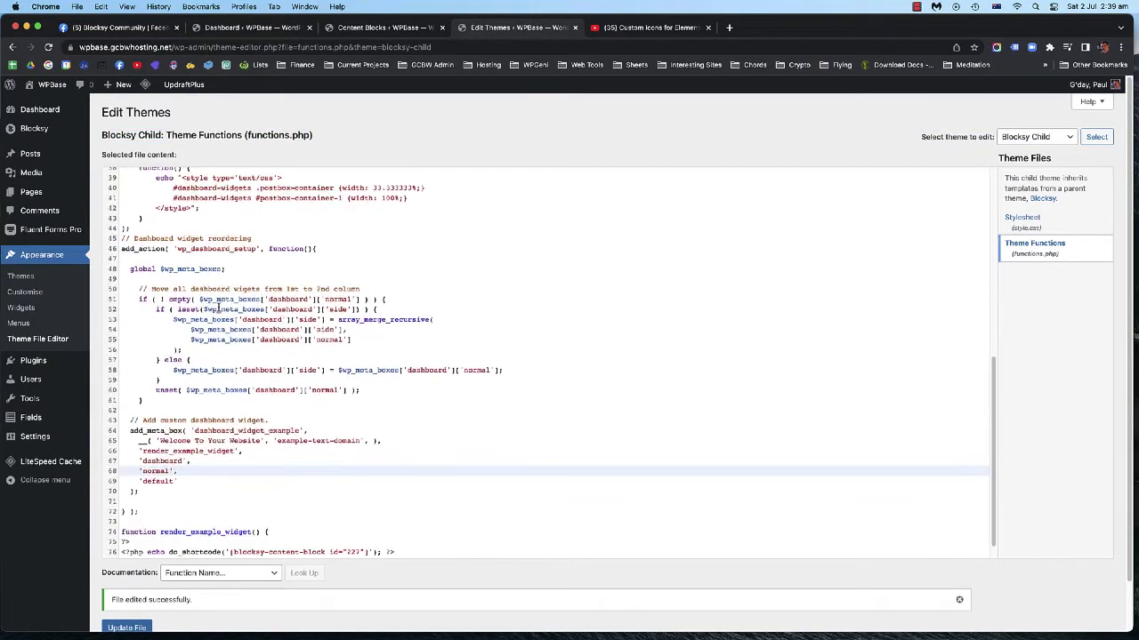
View the Dashboard block from the Content Blocks list, then inspect the new content block dialog's Custom Content/Hooks option and close it
click(378, 28)
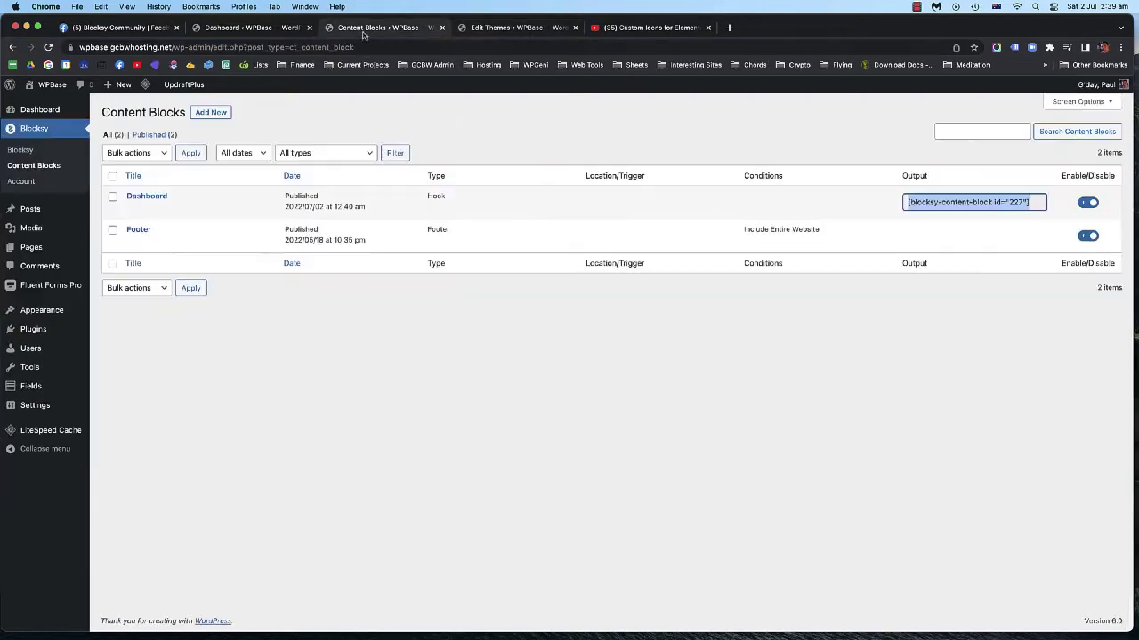
click(145, 196)
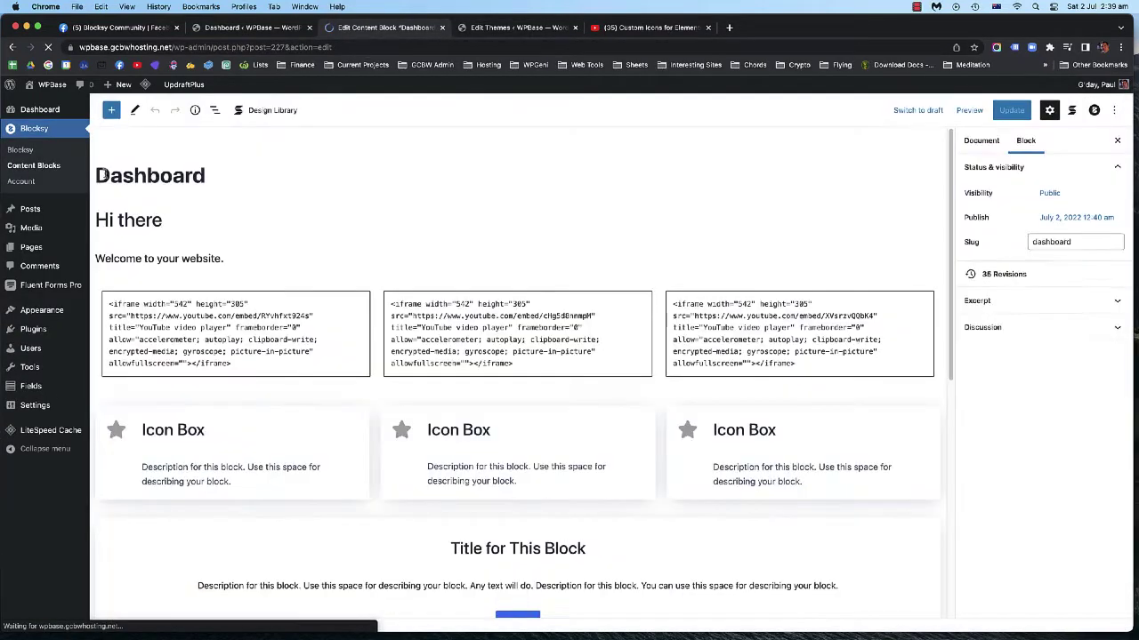
click(52, 169)
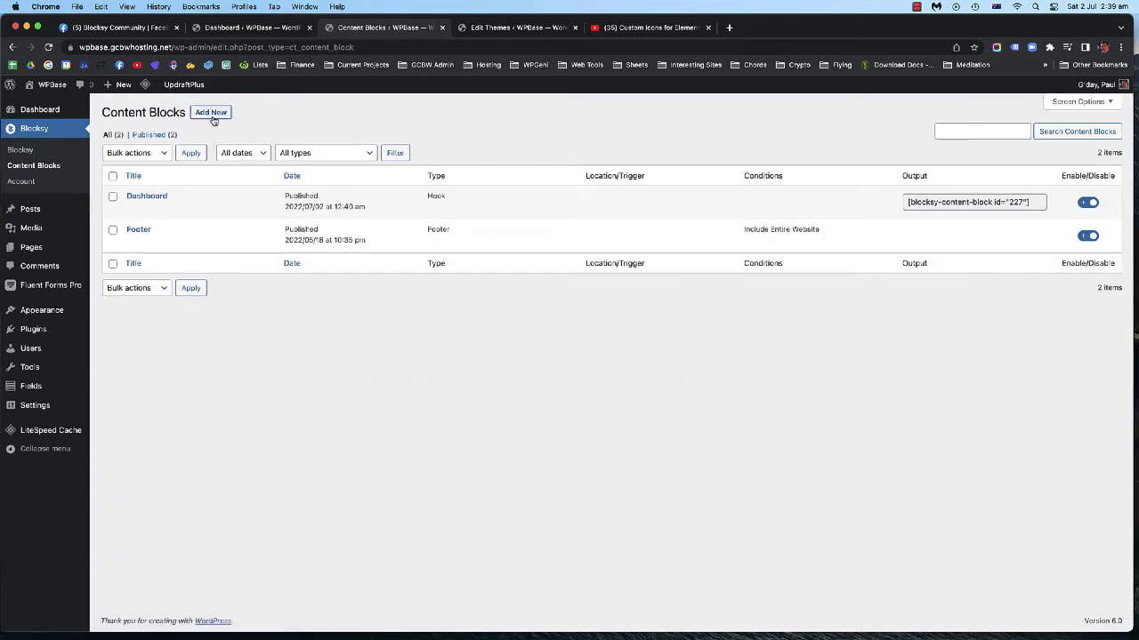
click(211, 114)
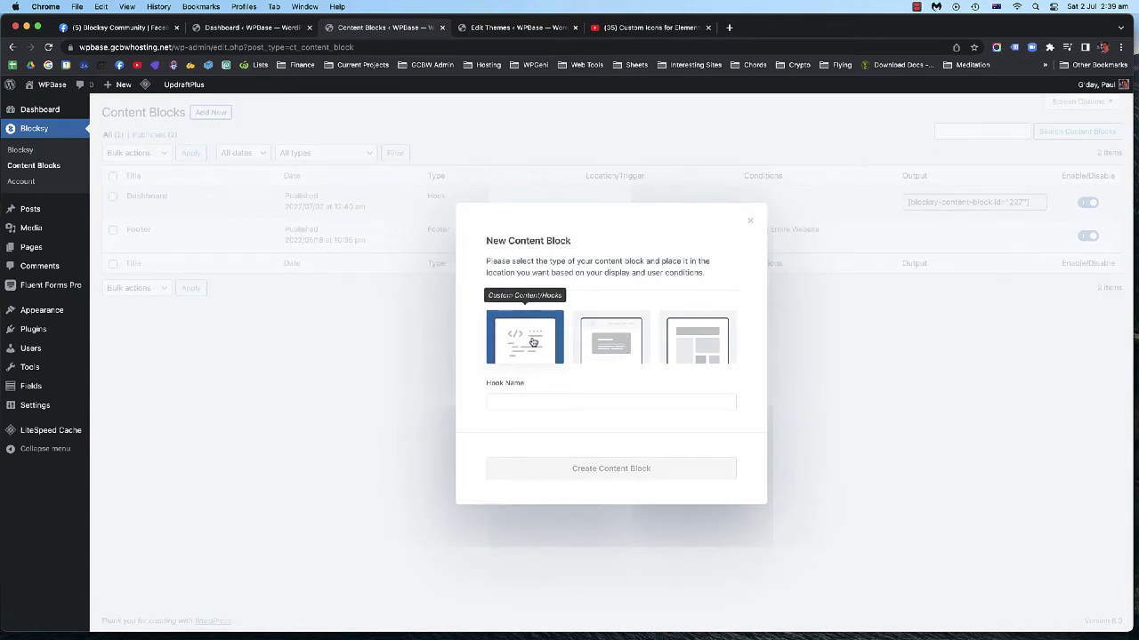
click(514, 400)
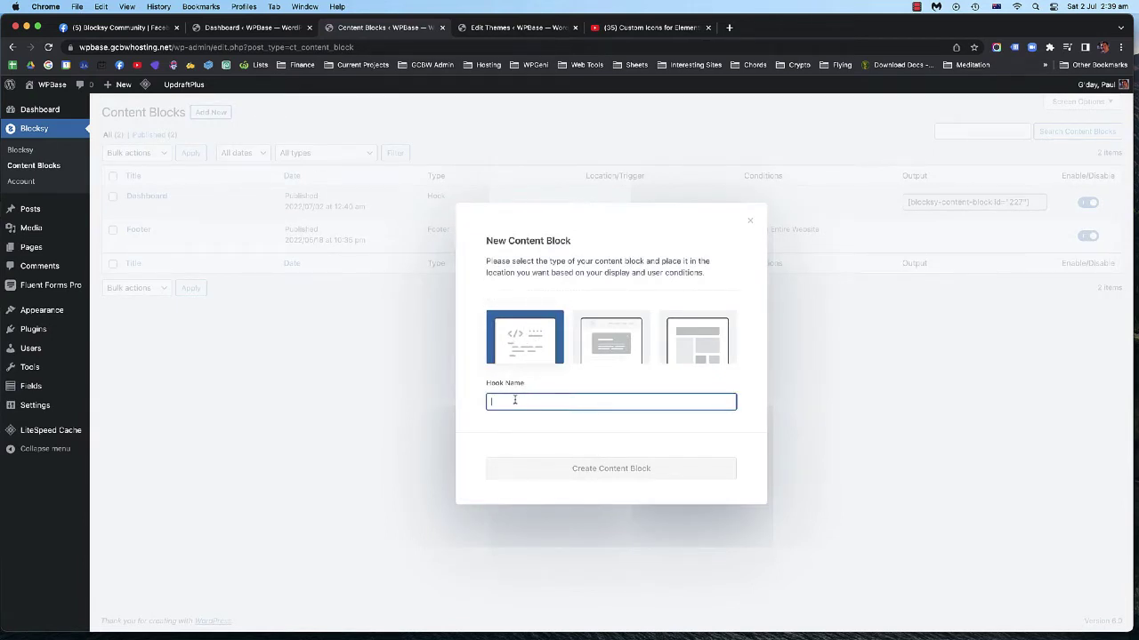
click(750, 221)
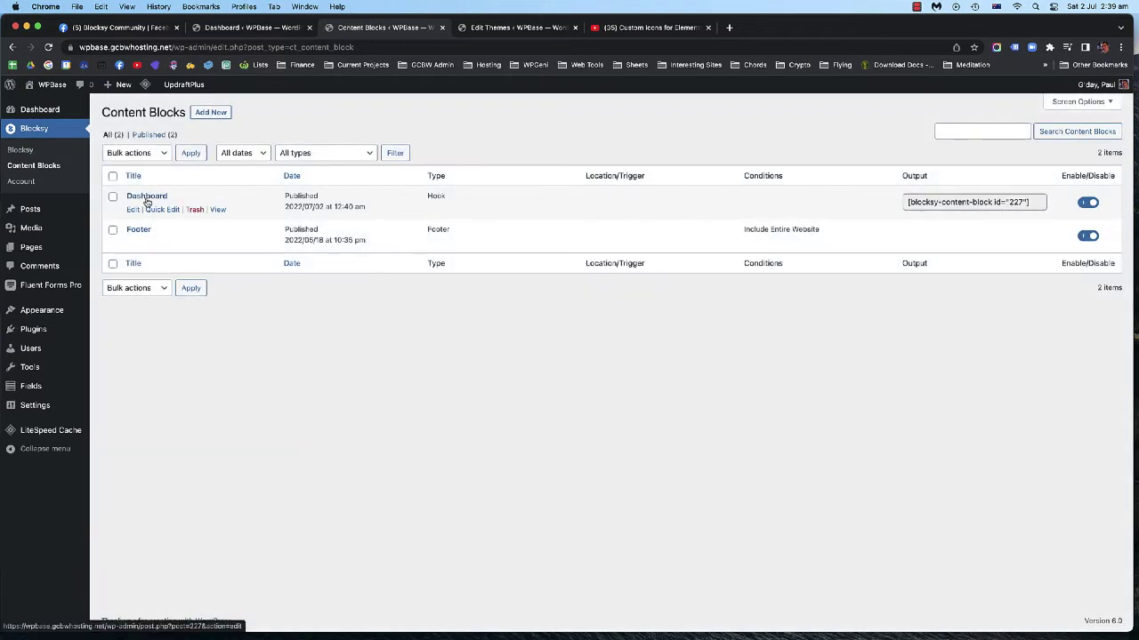
Open the Dashboard content block for editing and inspect the columns container that holds the "Hi there" heading
click(147, 198)
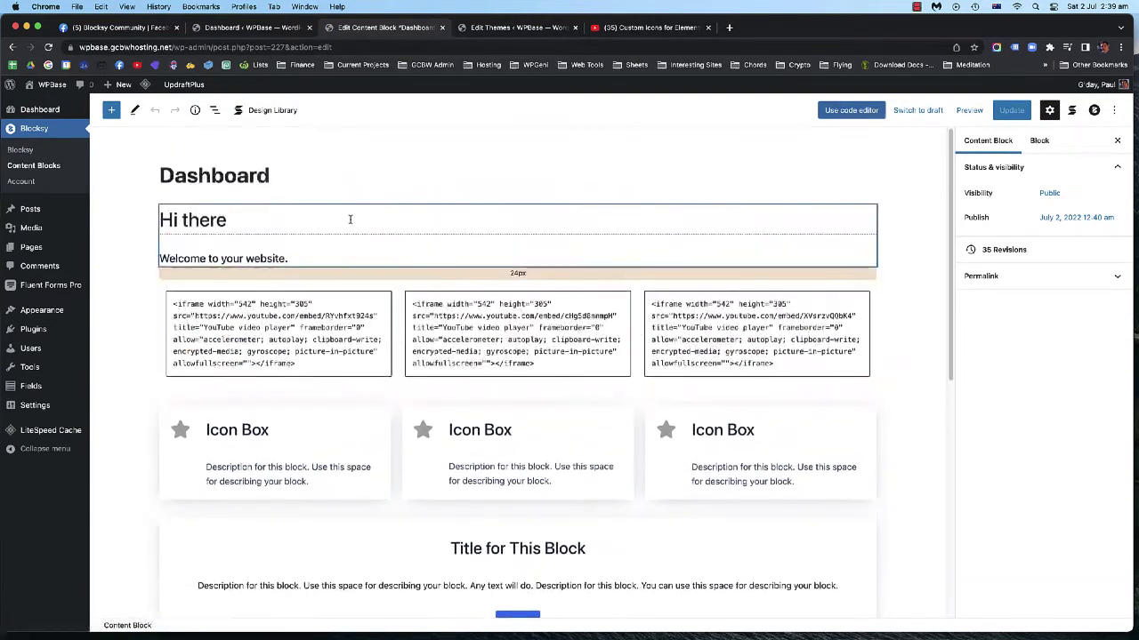
click(350, 219)
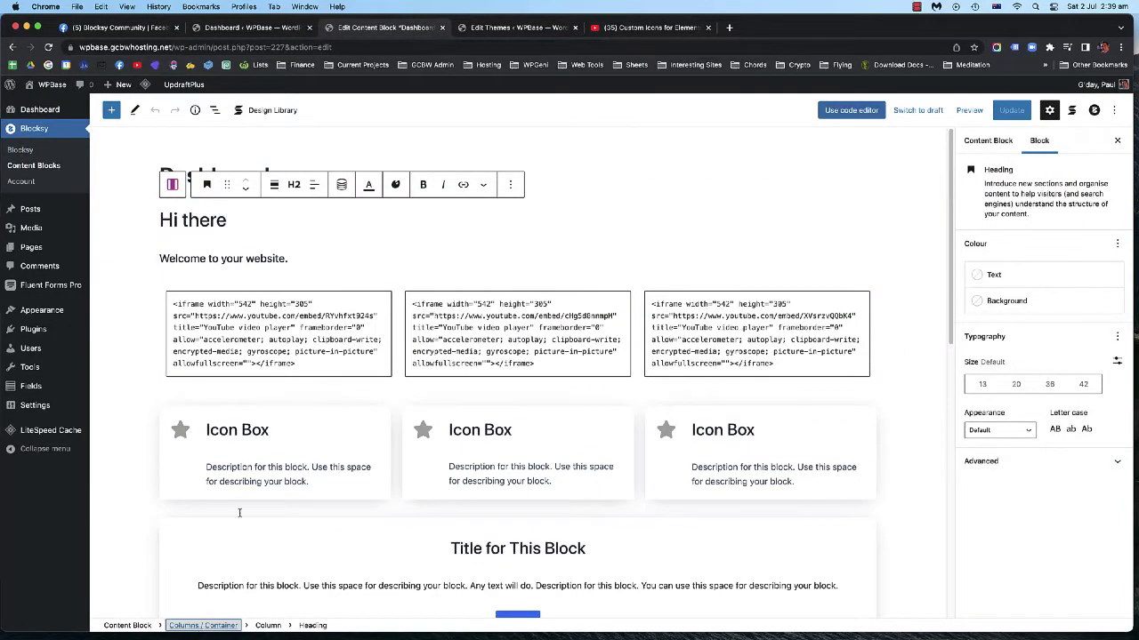
click(202, 625)
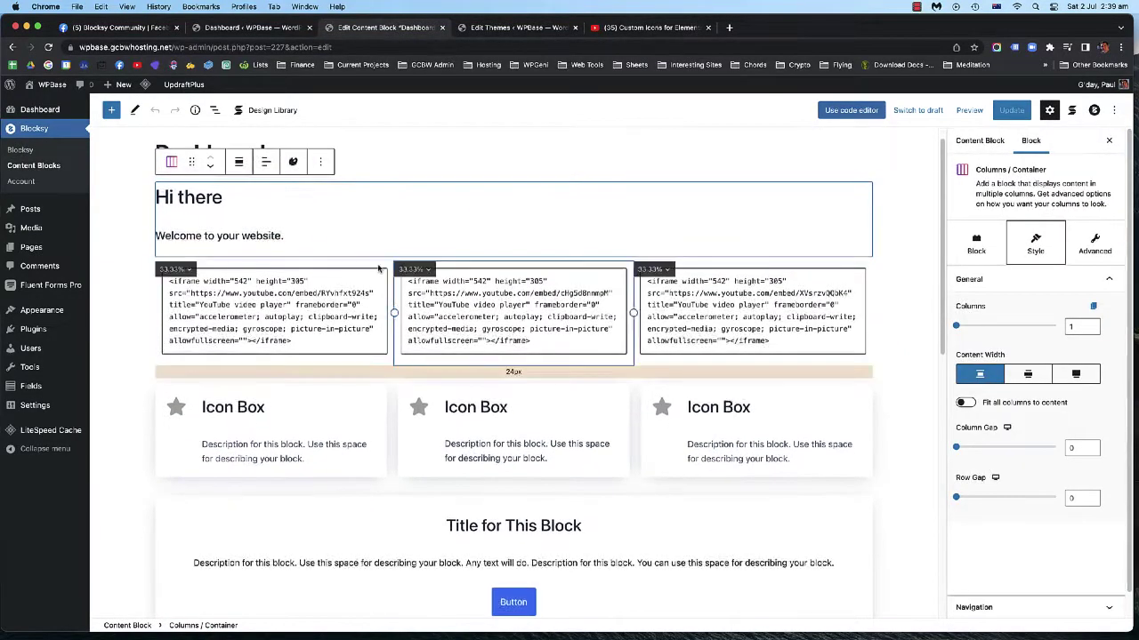
Examine the Custom HTML blocks holding the YouTube iframe code in the three-column video row
scroll(286, 280, down, 1)
click(286, 281)
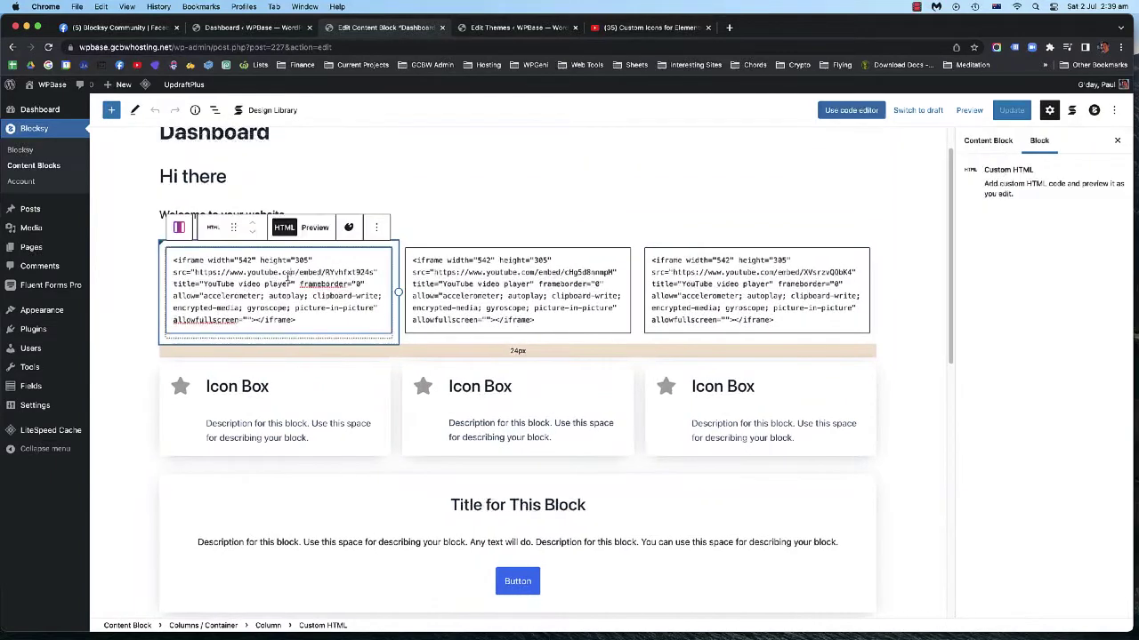
key(Tab)
key(Tab)
click(362, 293)
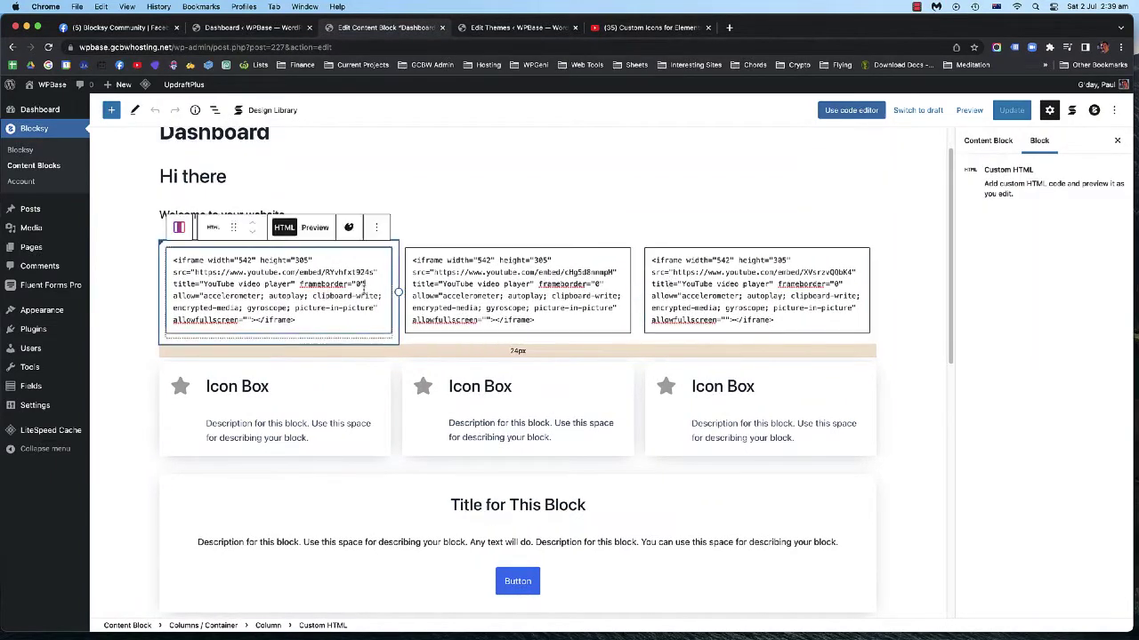
key(Tab)
key(Tab)
click(310, 283)
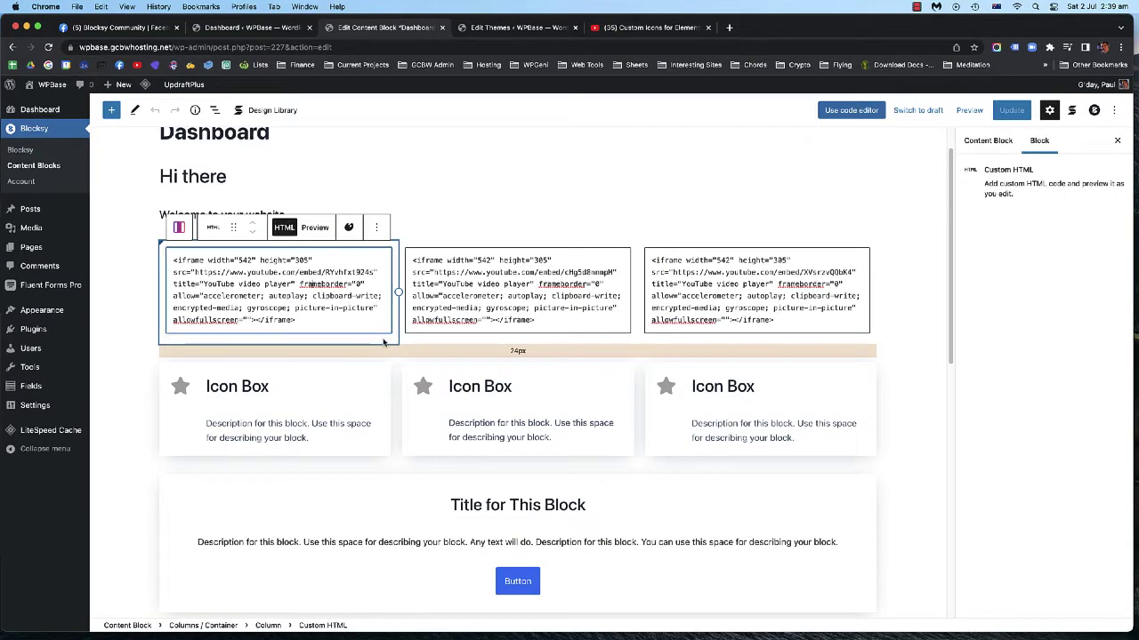
click(501, 295)
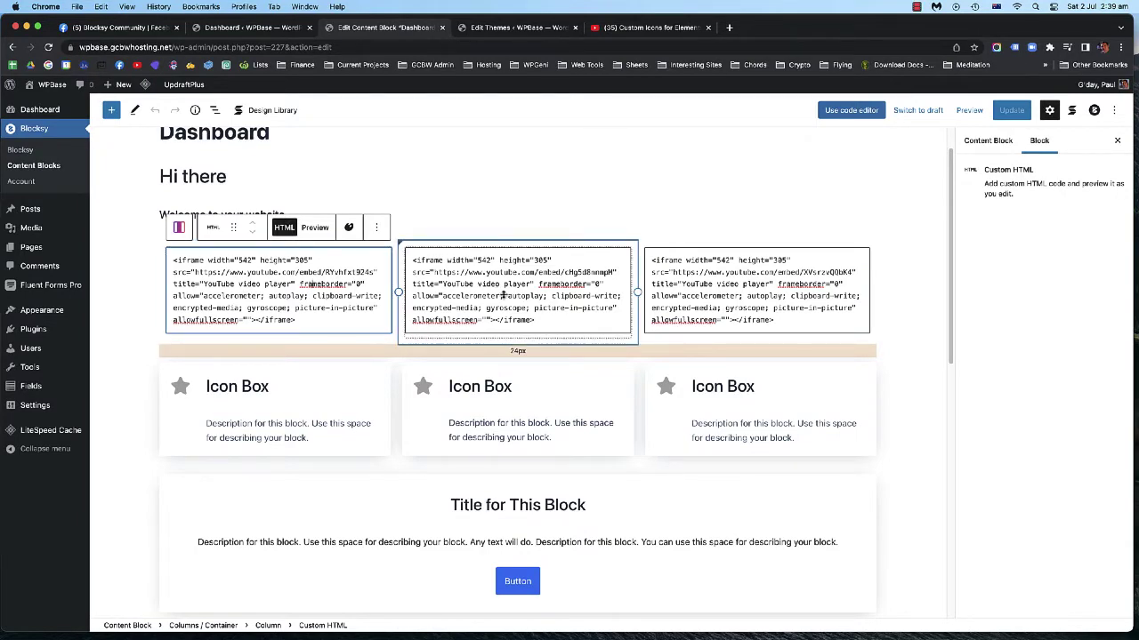
Switch to the "Custom Icons for Elements" YouTube video and copy its URL
click(618, 27)
click(611, 42)
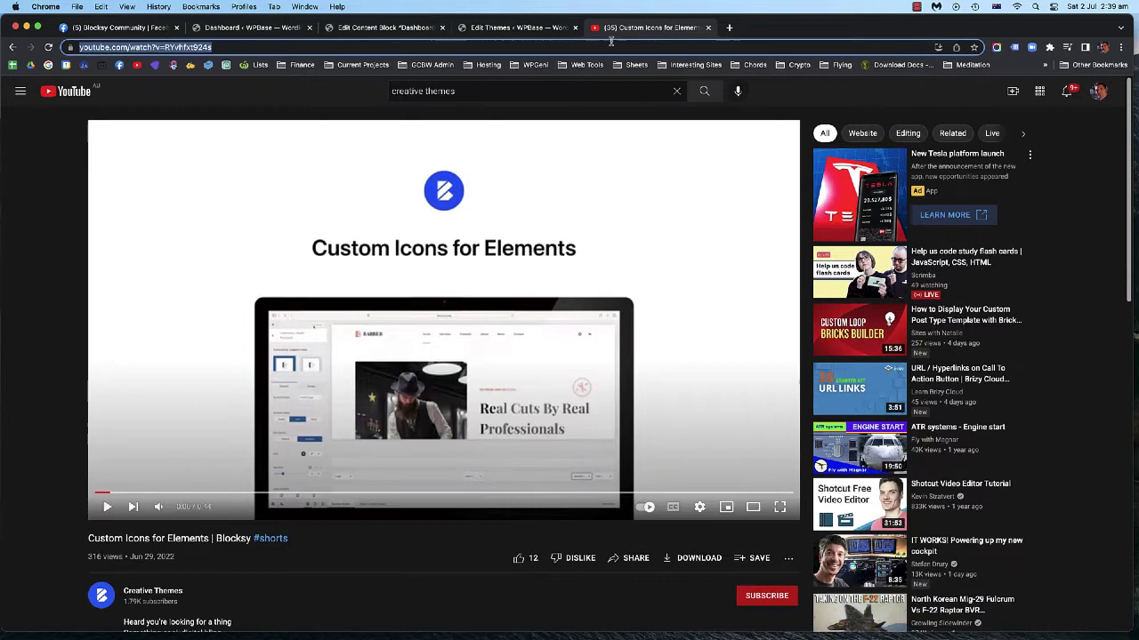
key(super+c)
Return to the Dashboard content block and insert a Video block after the first column's Custom HTML block
click(386, 27)
click(364, 263)
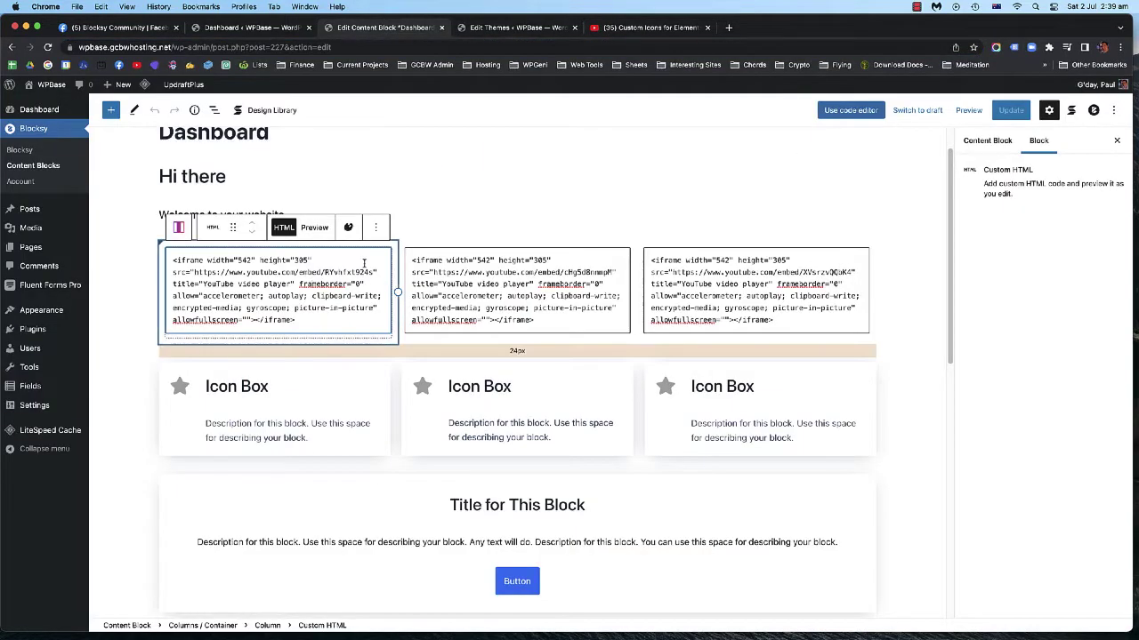
click(376, 226)
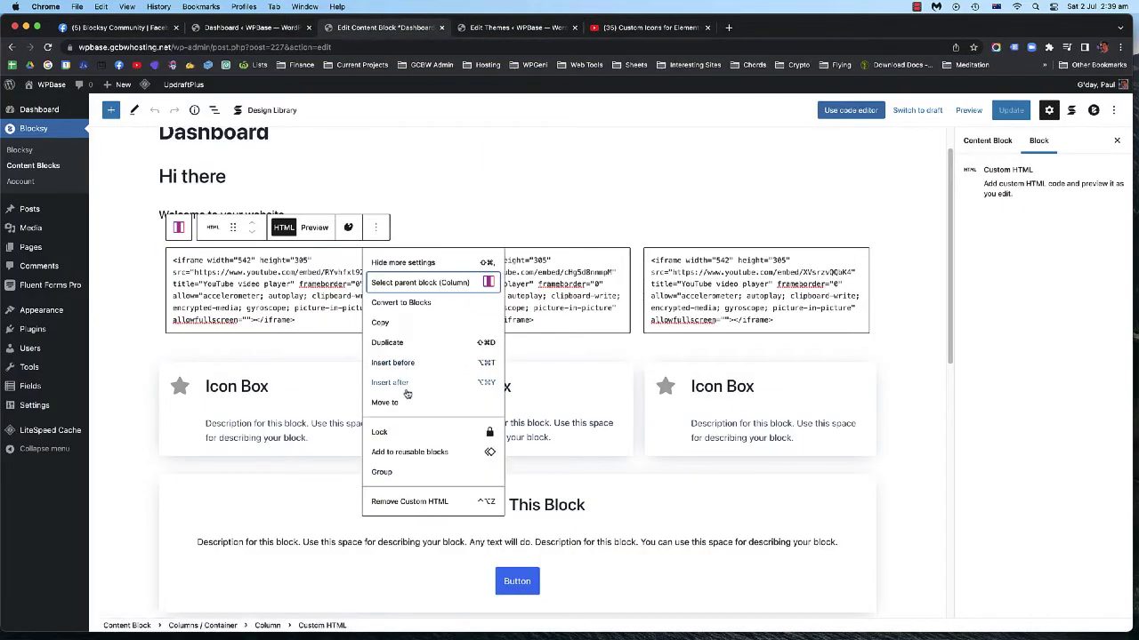
click(405, 383)
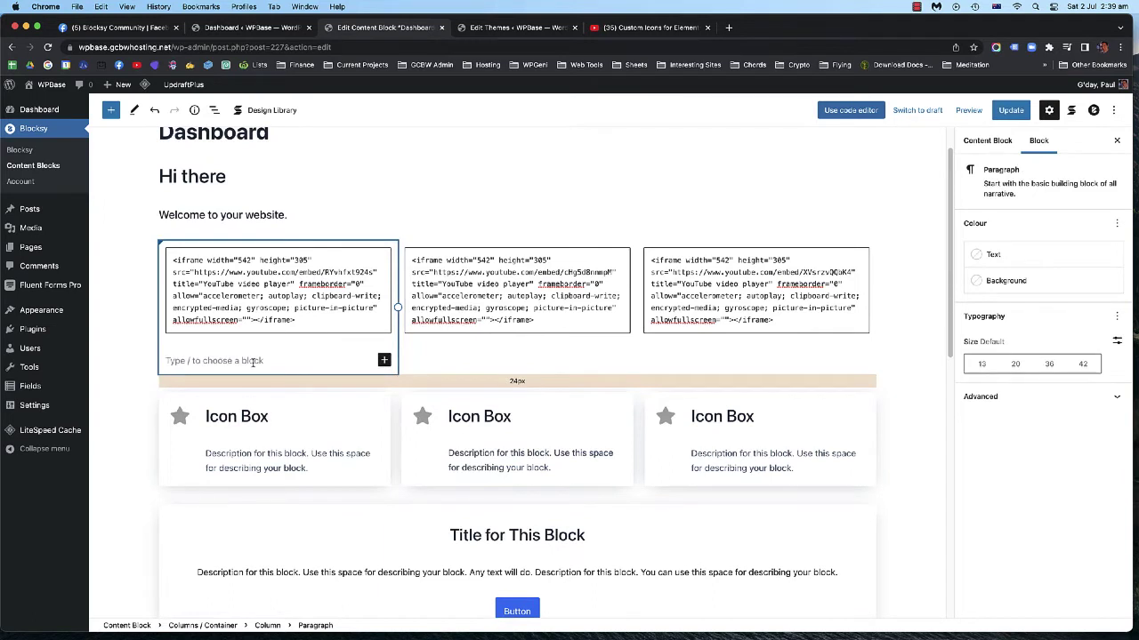
text(/vi)
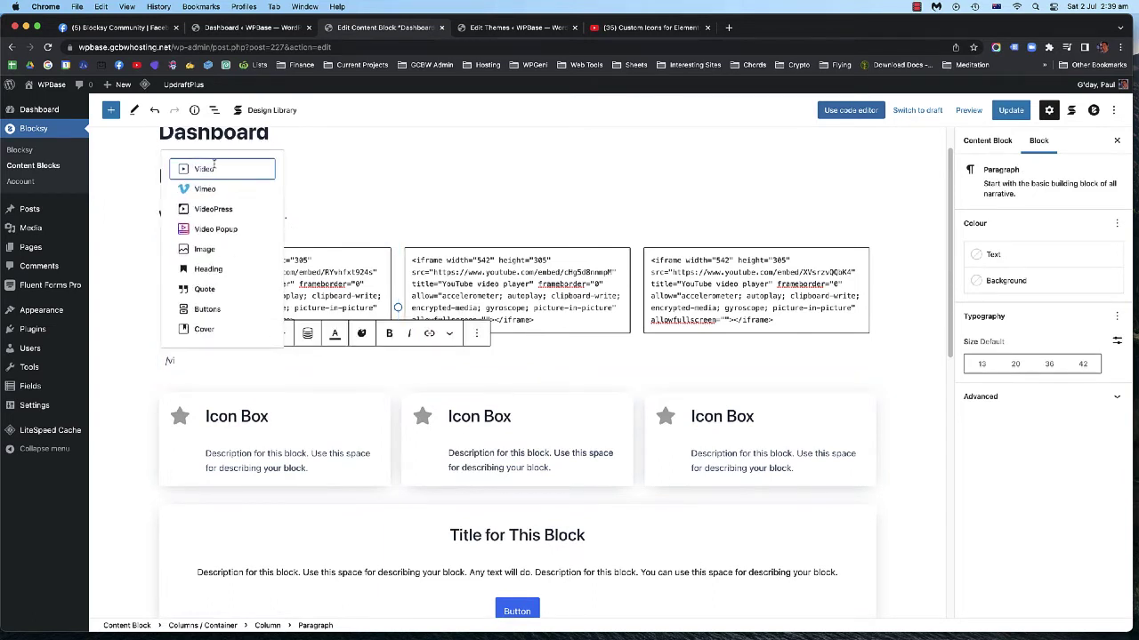
click(213, 169)
Embed the copied YouTube video URL in the new Video block
click(205, 448)
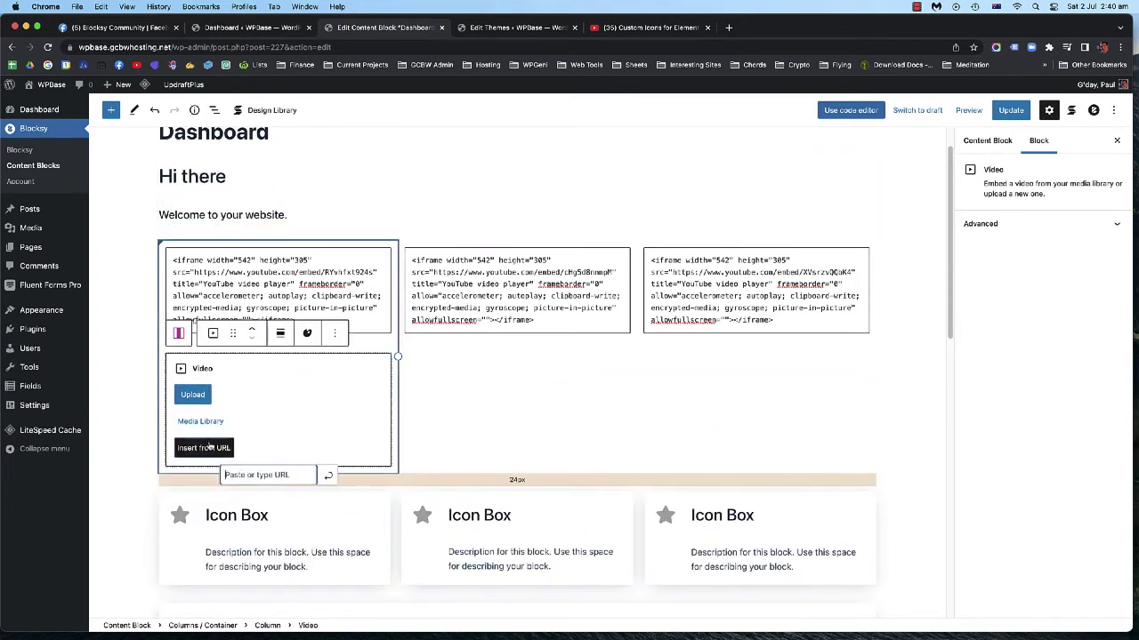
key(super+v)
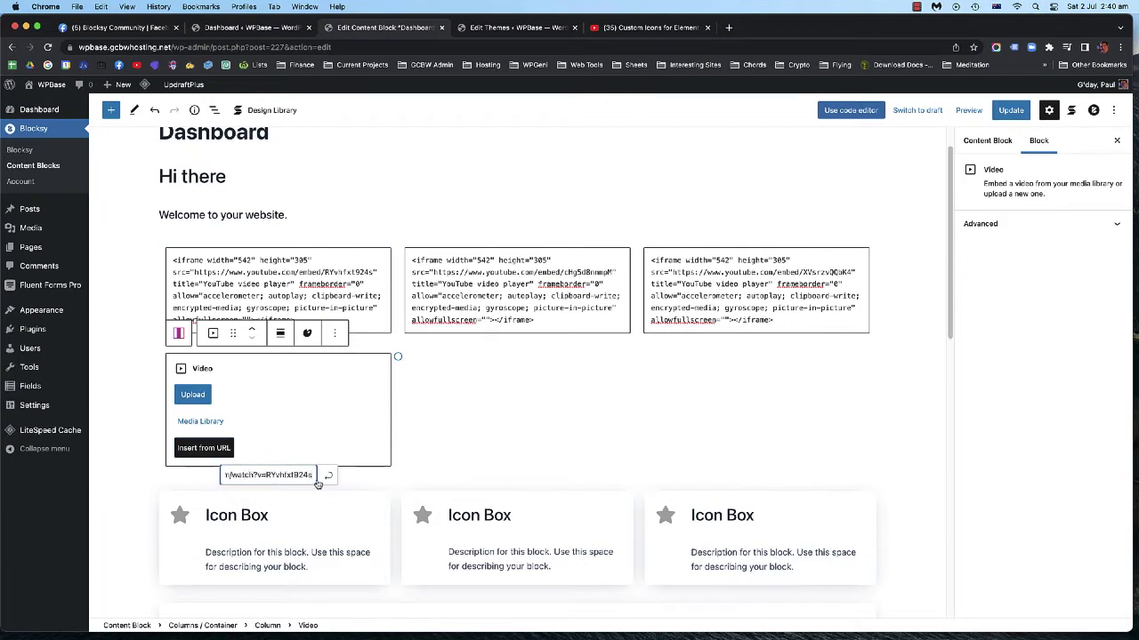
click(328, 476)
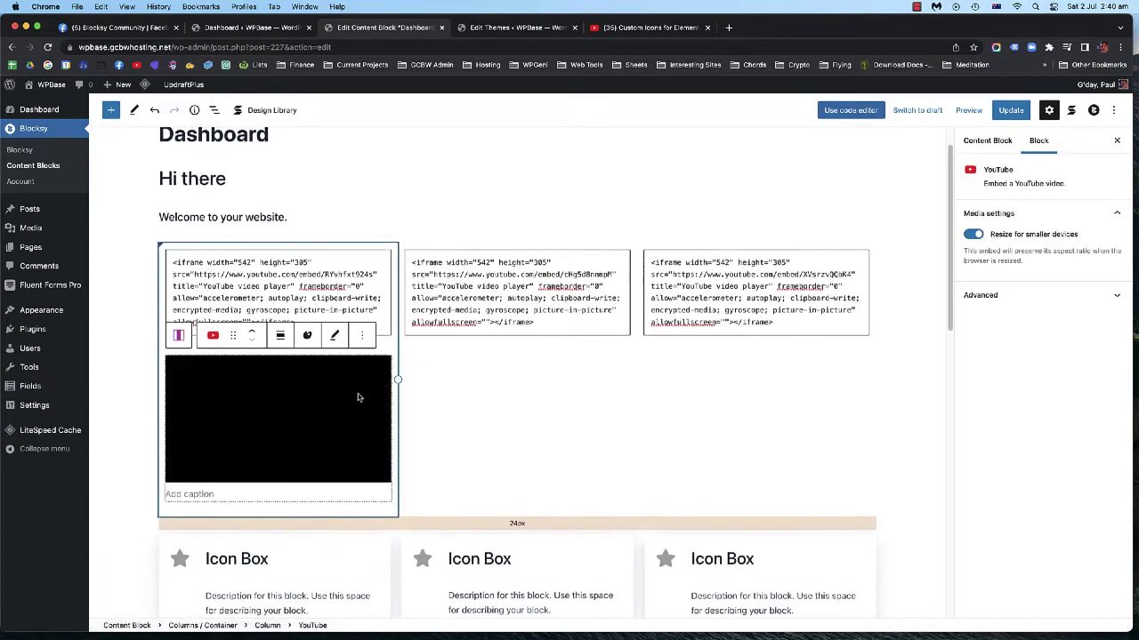
Duplicate the first column's YouTube block and move the copy below the Custom HTML block in the second column
click(361, 334)
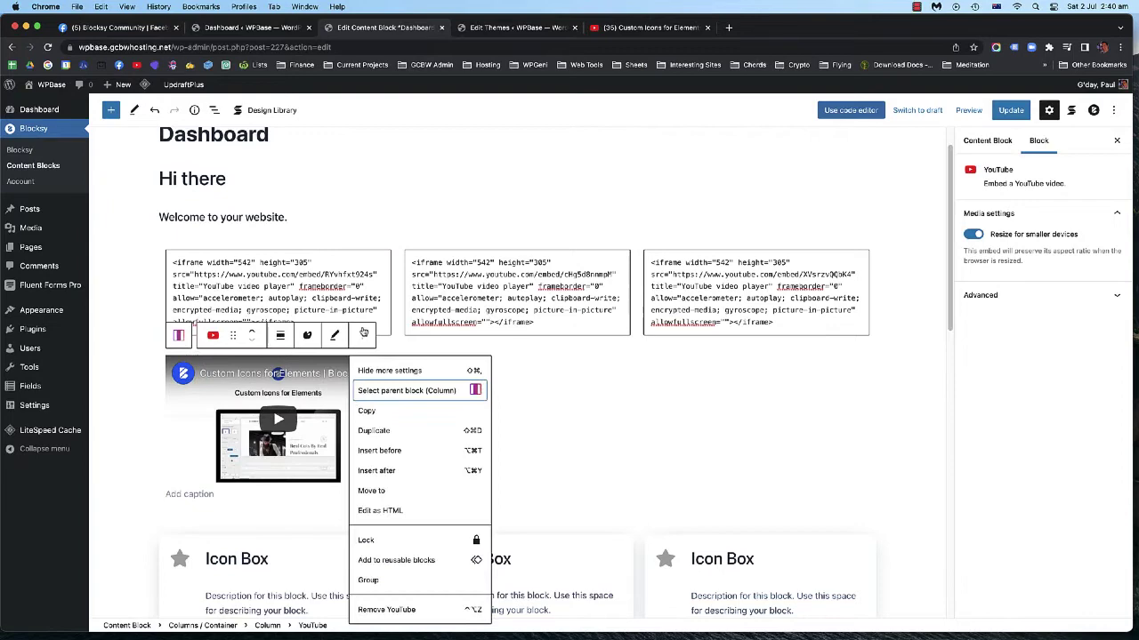
click(368, 410)
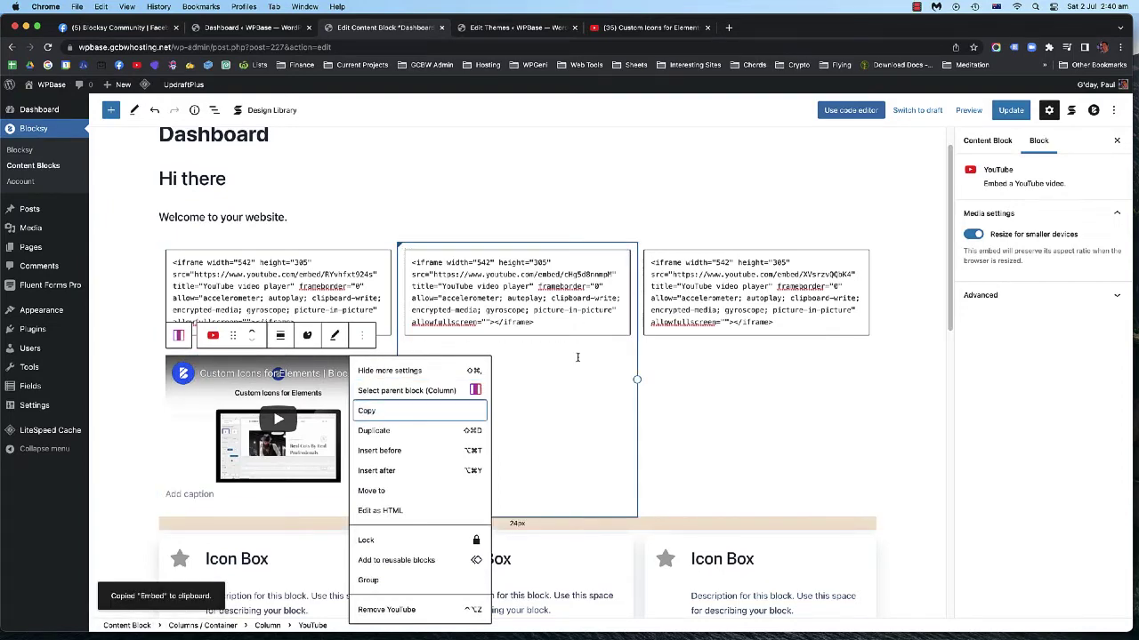
click(214, 110)
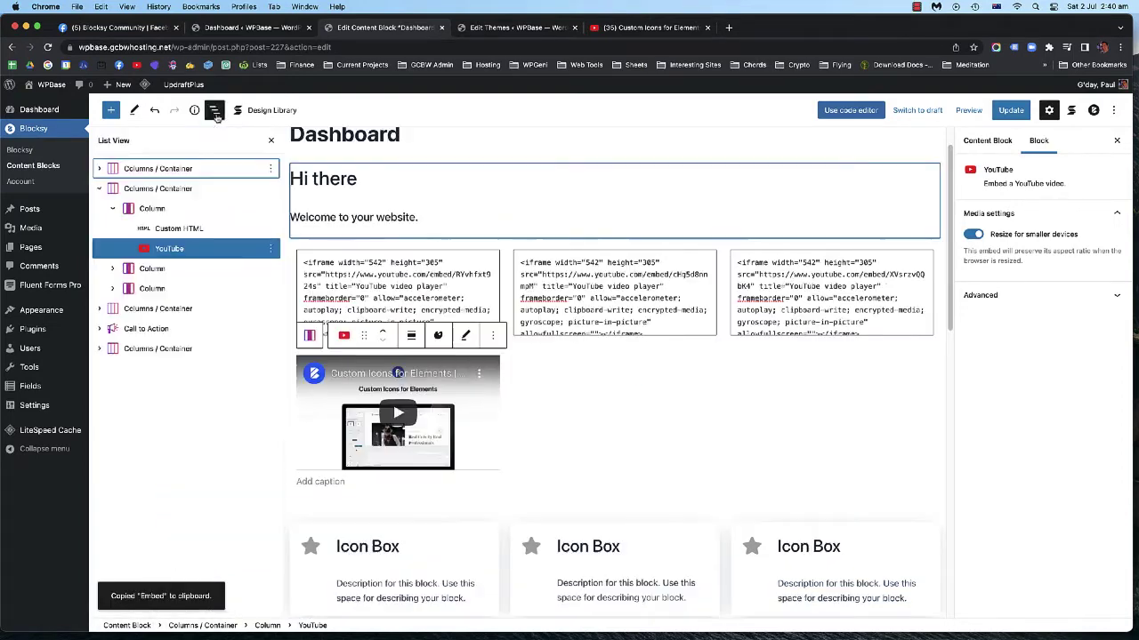
click(112, 268)
click(112, 308)
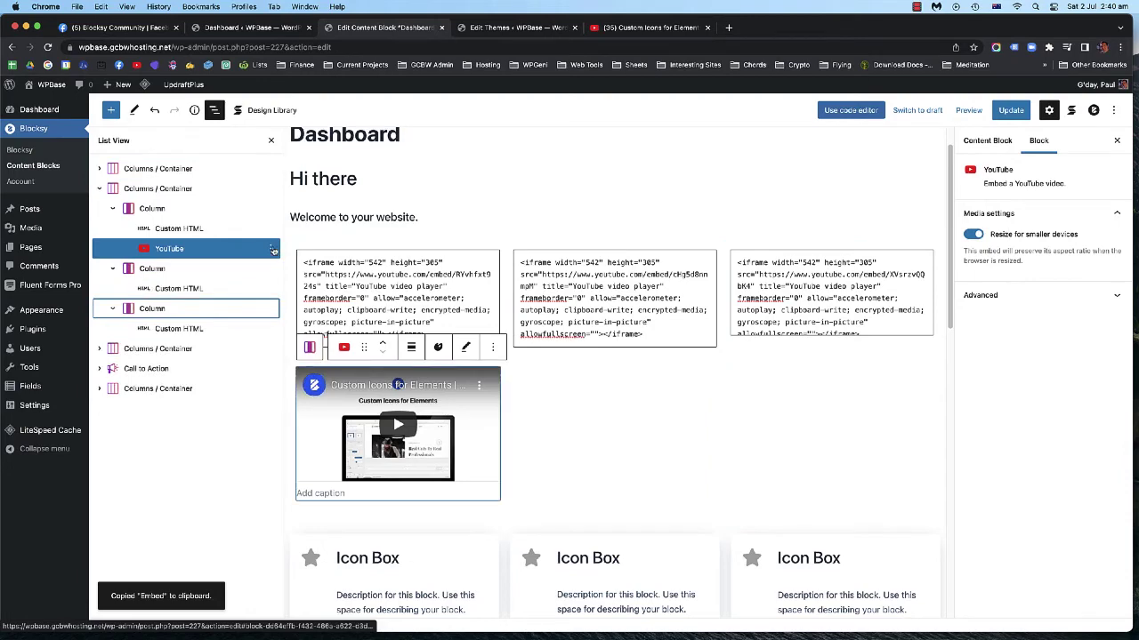
click(270, 249)
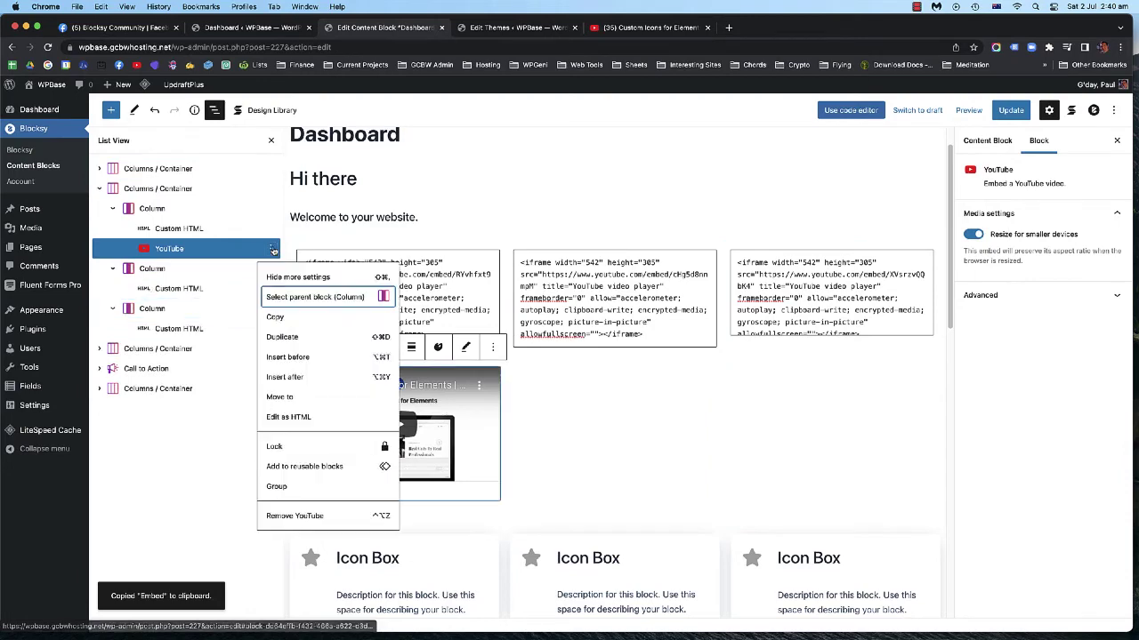
click(285, 337)
drag(169, 269, 223, 308)
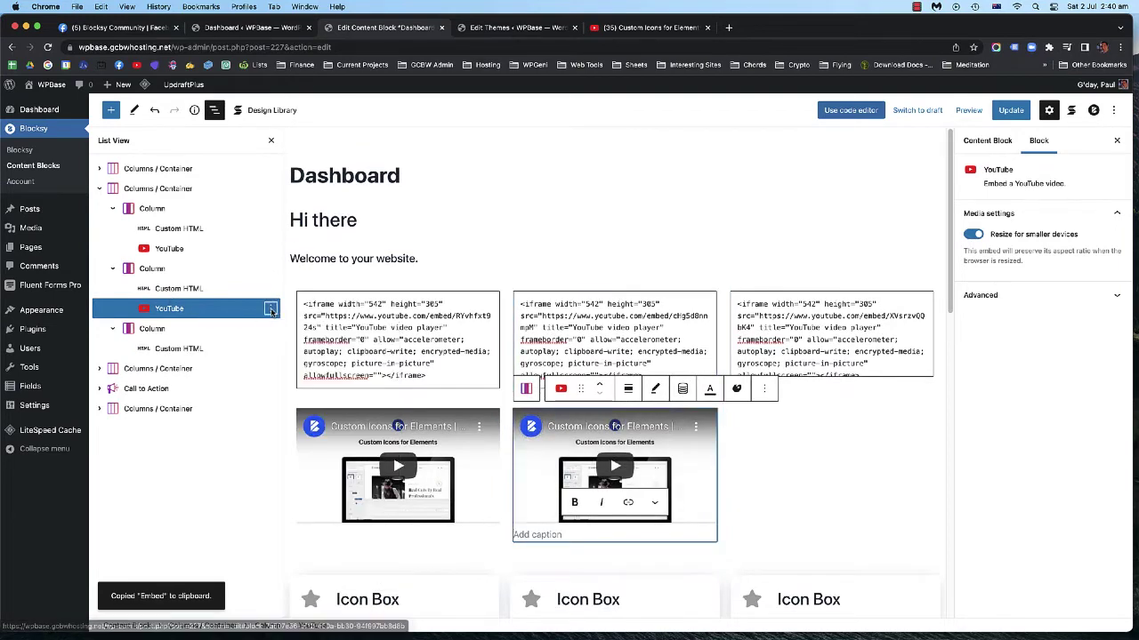
Duplicate the second column's YouTube block, move the copy into the third column, and save the content block
click(270, 308)
key(shift+super+d)
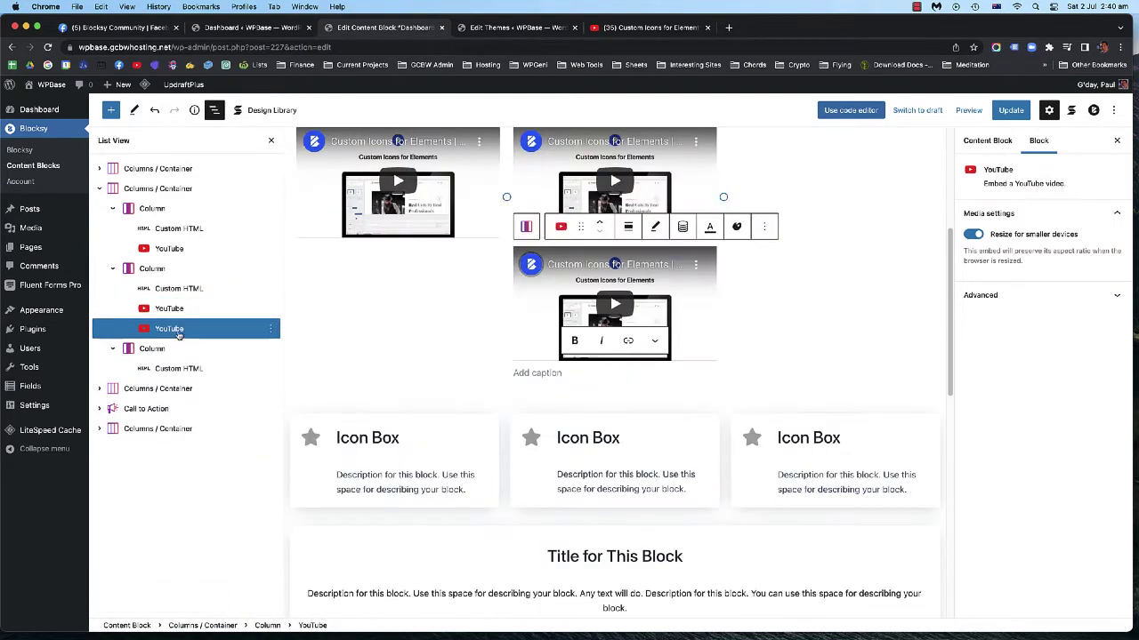
drag(178, 330, 191, 358)
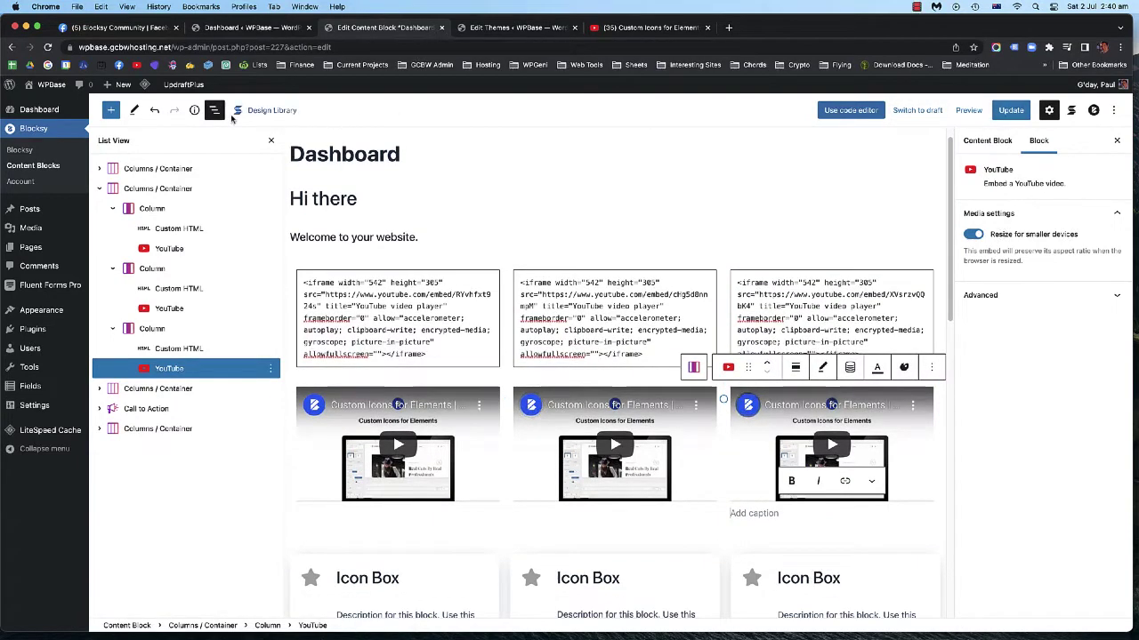
key(ctrl+alt+o)
key(super+s)
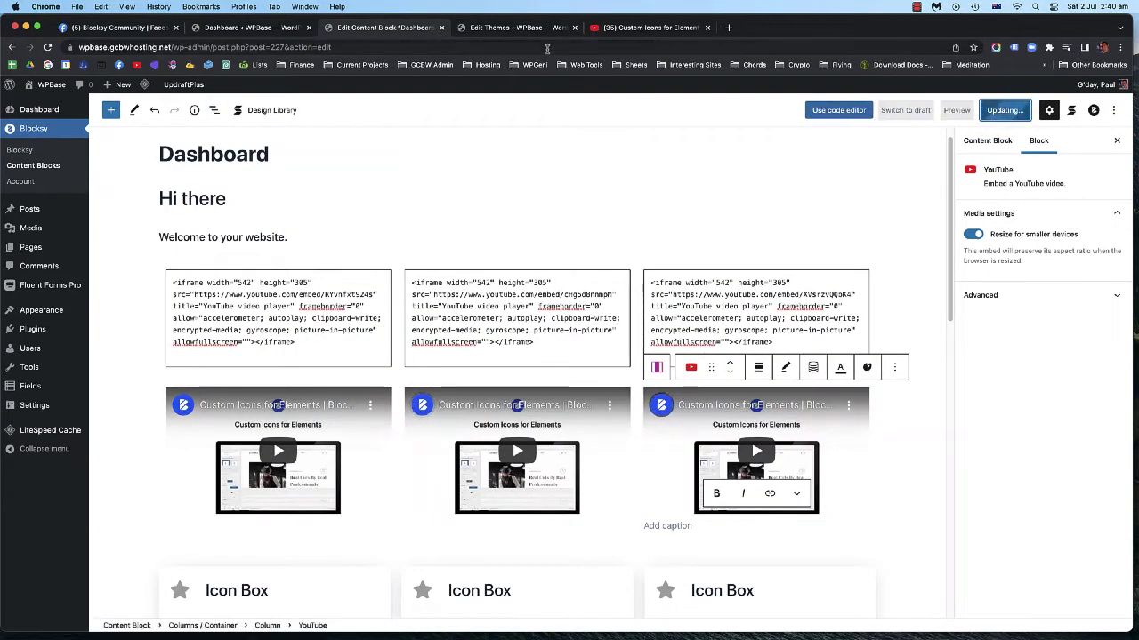
Switch to the Dashboard page, reload it, and examine how the added YouTube blocks render in the welcome widget
click(258, 28)
click(48, 46)
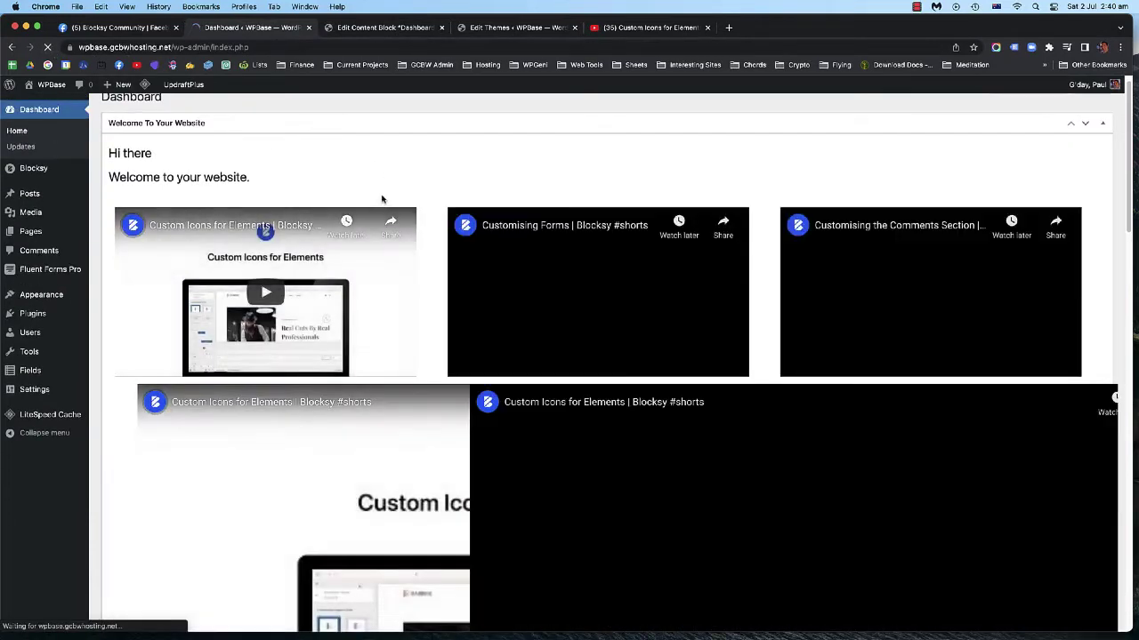
scroll(378, 222, down, 5)
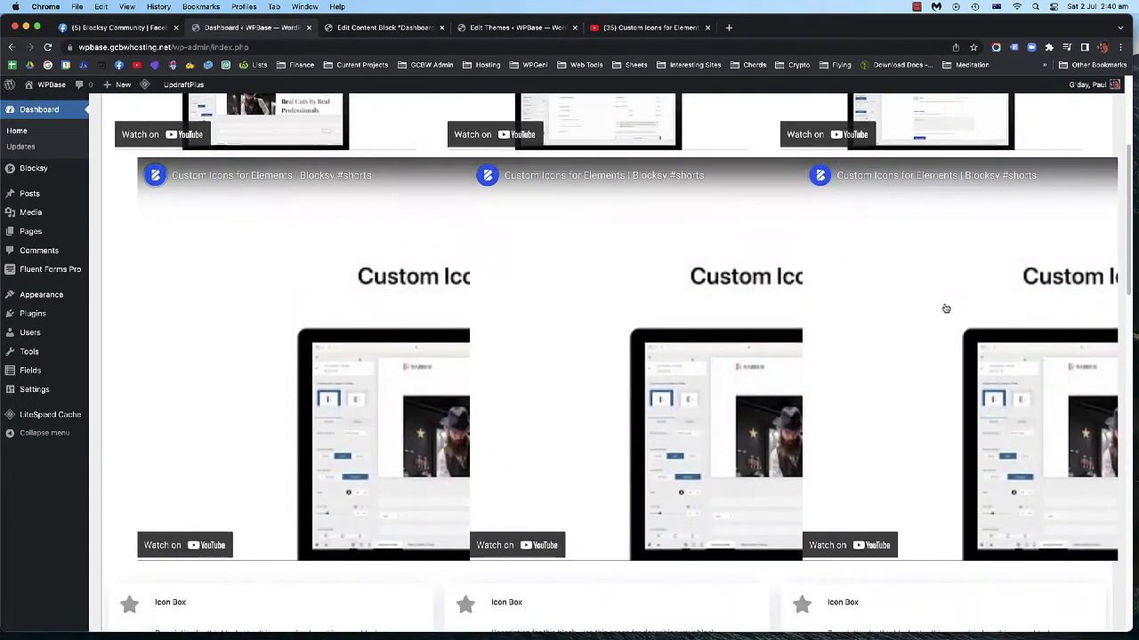
scroll(612, 268, down, 4)
scroll(612, 268, up, 5)
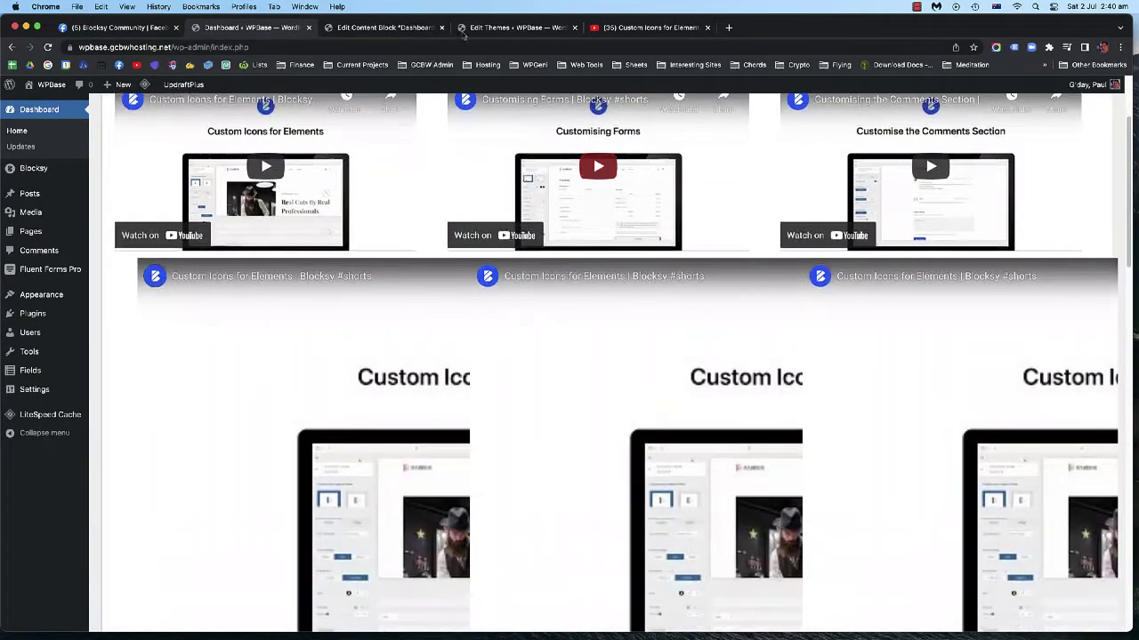
Review the video row in the content block, then view the "Custom Icons for Elements" video's embed code on YouTube
click(427, 27)
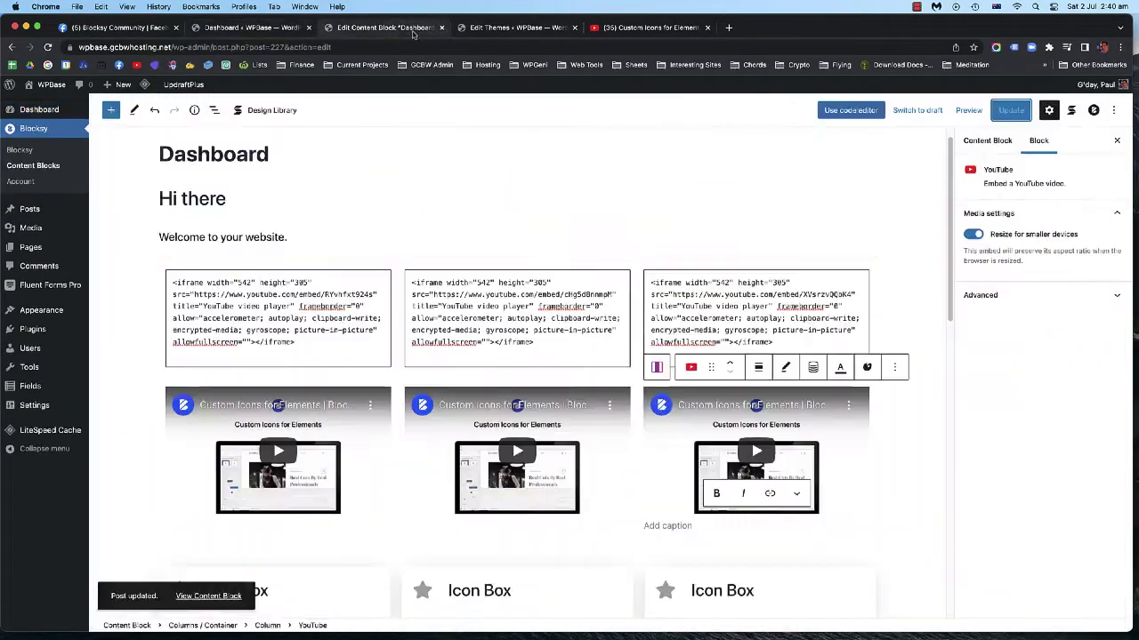
scroll(389, 282, down, 5)
scroll(298, 235, up, 3)
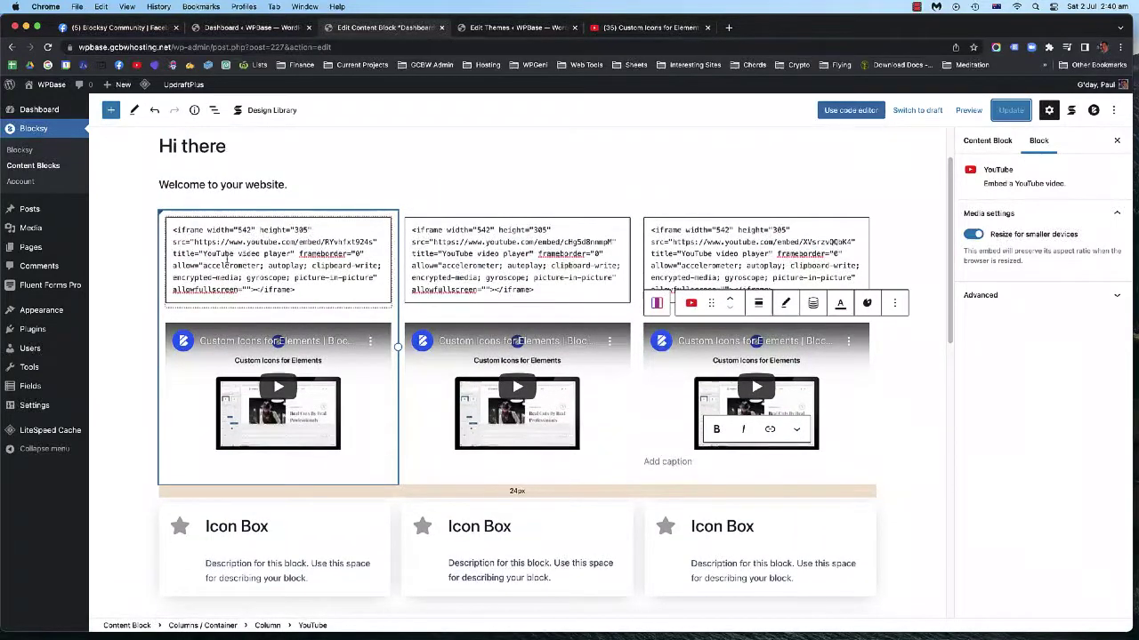
click(652, 27)
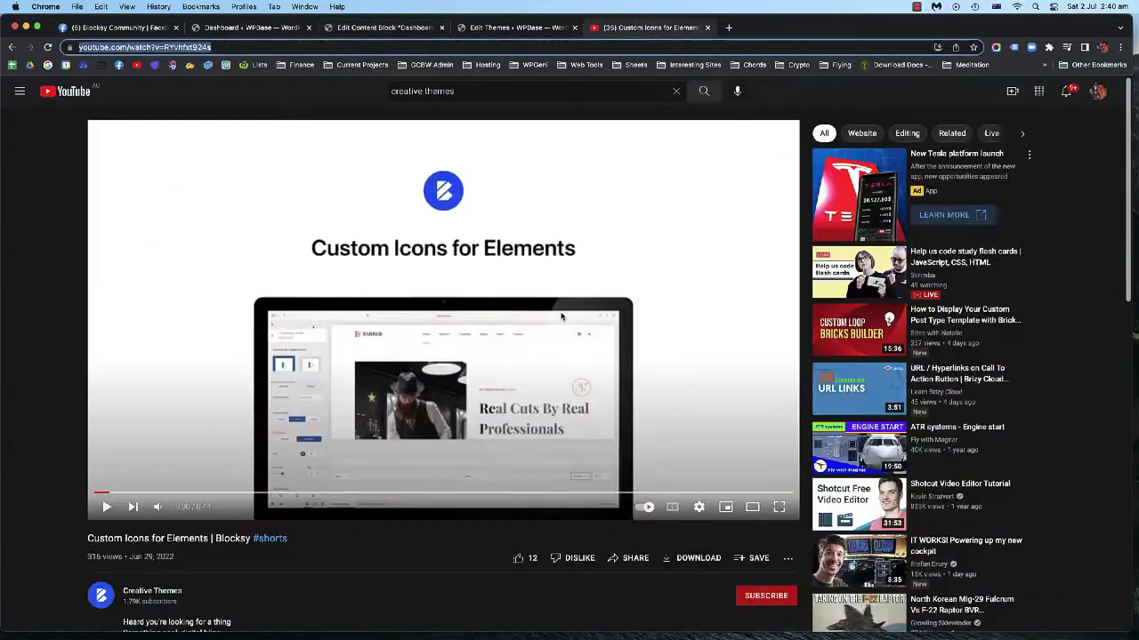
click(630, 454)
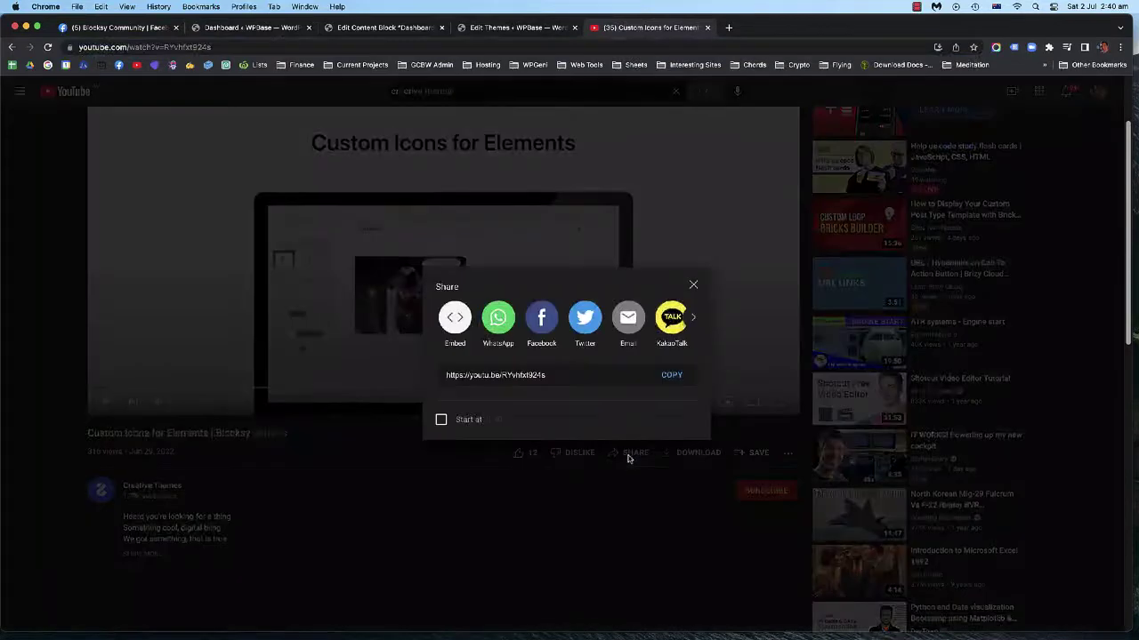
click(456, 322)
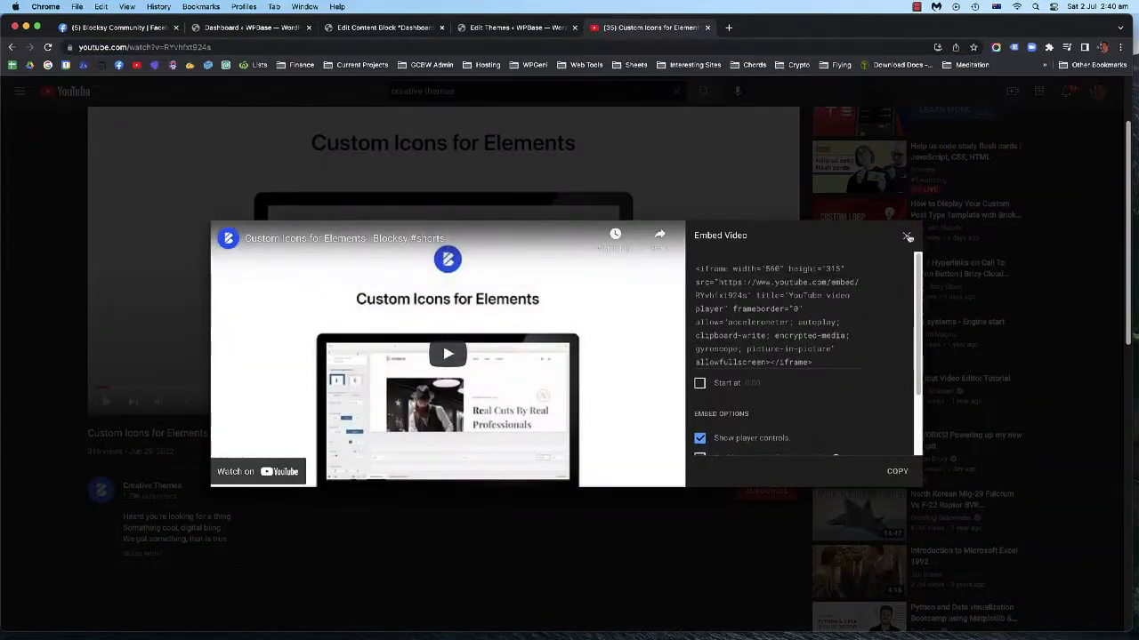
click(907, 237)
Return to the Dashboard content block and highlight the iframe width and height values in the first Custom HTML block
click(517, 27)
click(356, 27)
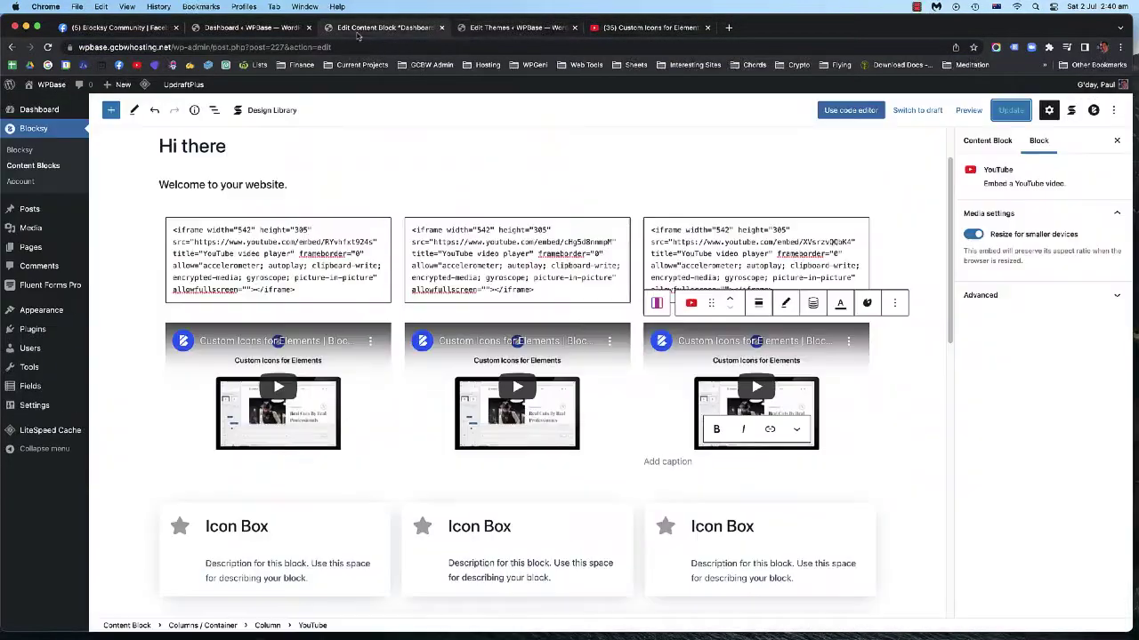
double_click(245, 230)
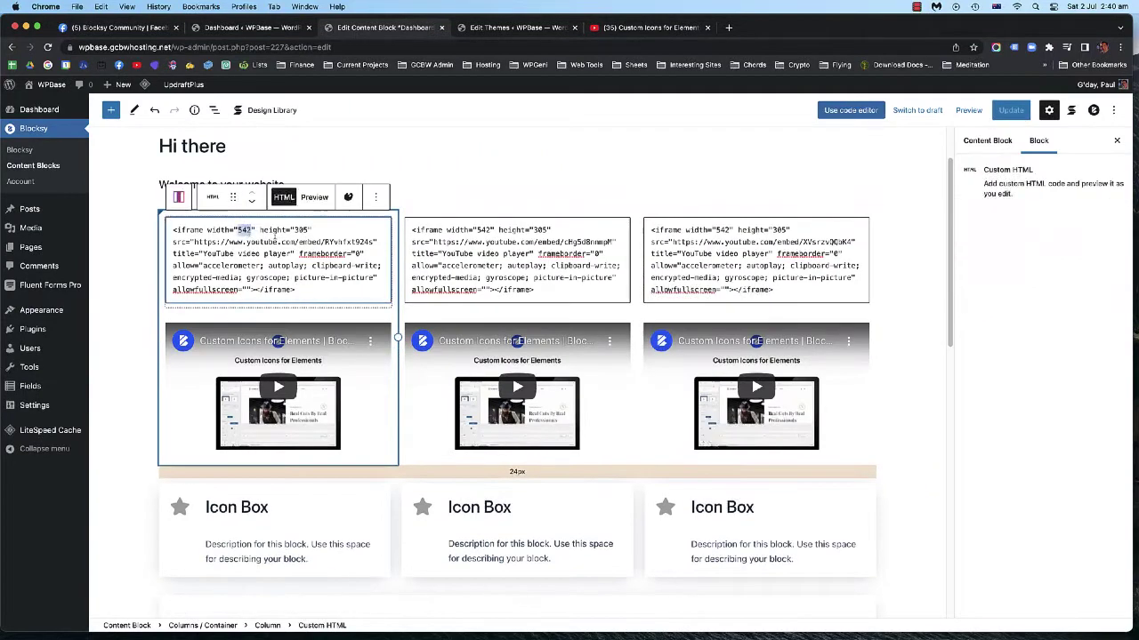
double_click(300, 230)
Remove the YouTube blocks from all three columns, keeping the Custom HTML blocks
click(359, 328)
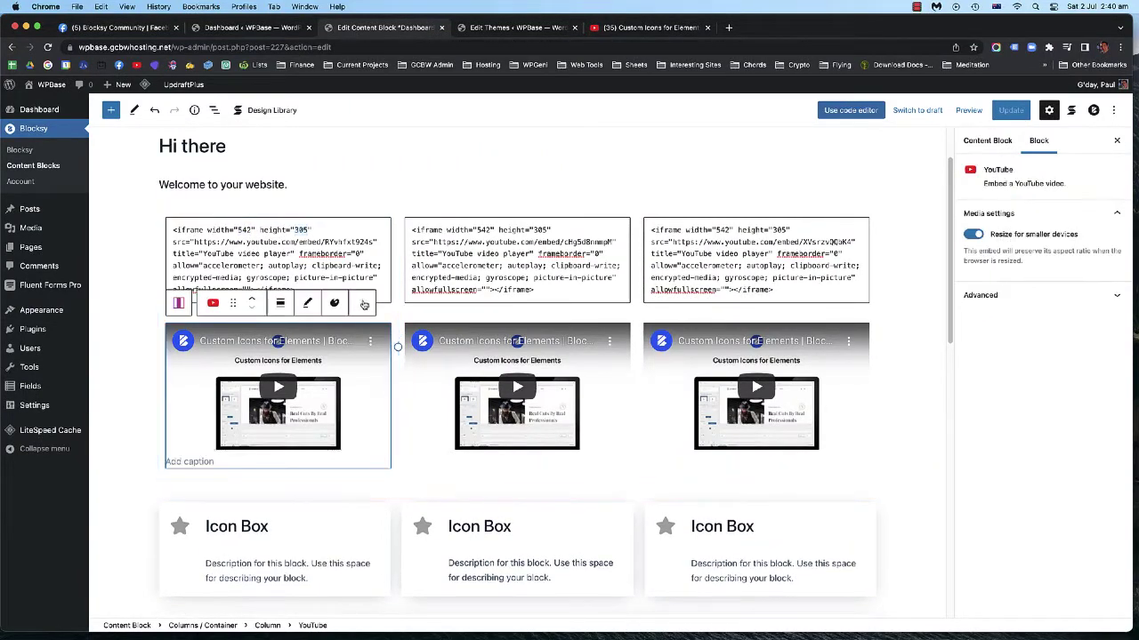
click(364, 304)
click(396, 579)
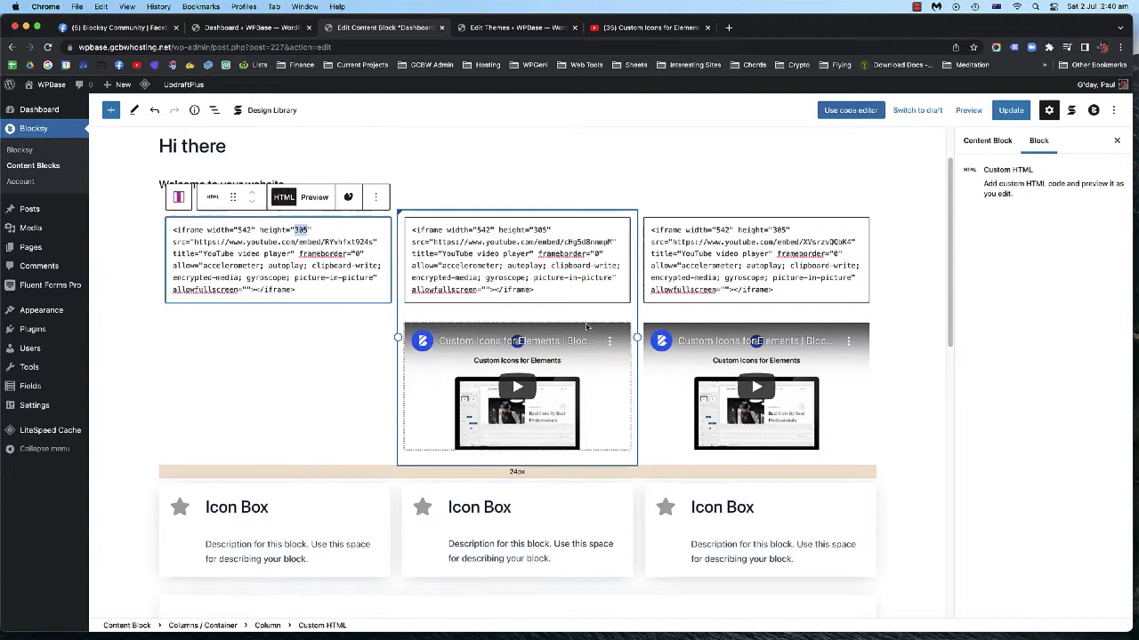
click(481, 418)
click(602, 303)
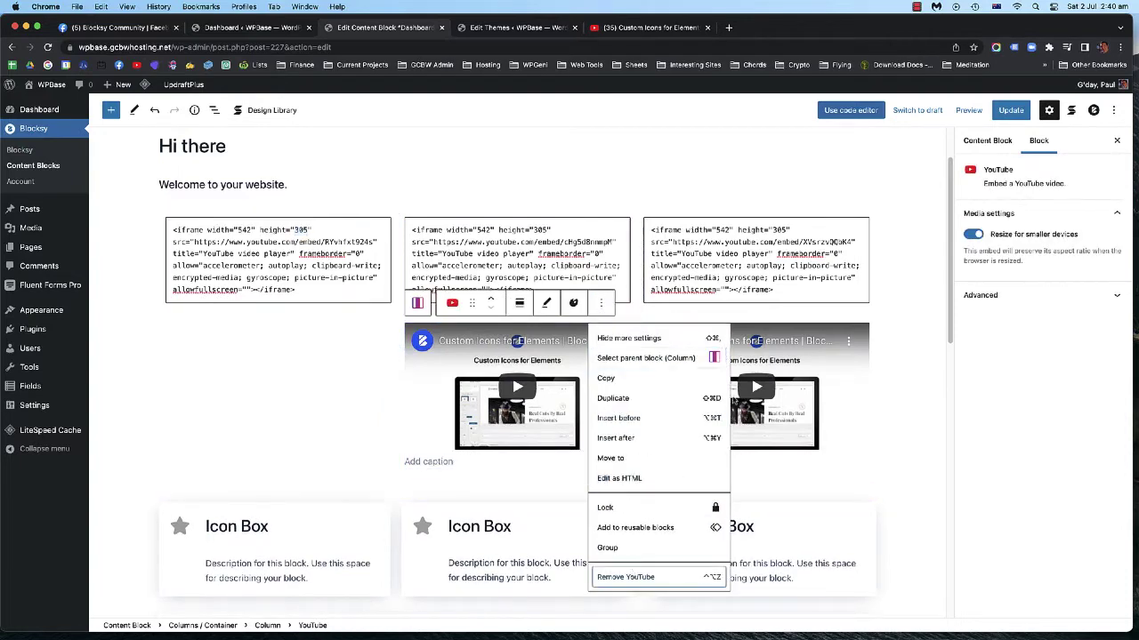
click(625, 576)
click(756, 418)
click(842, 303)
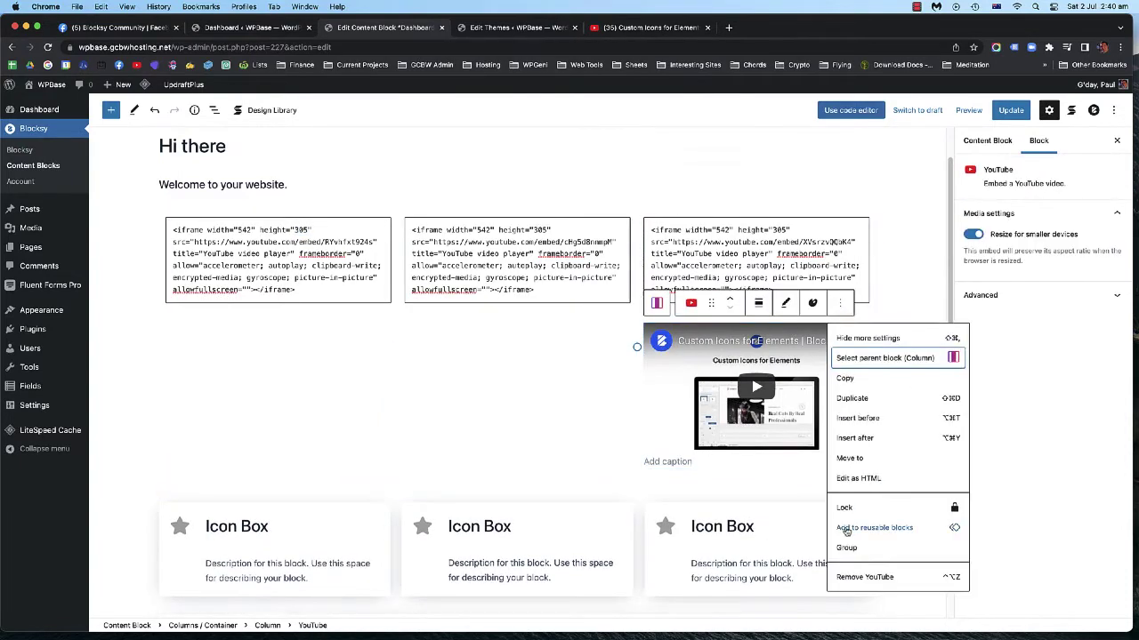
click(852, 576)
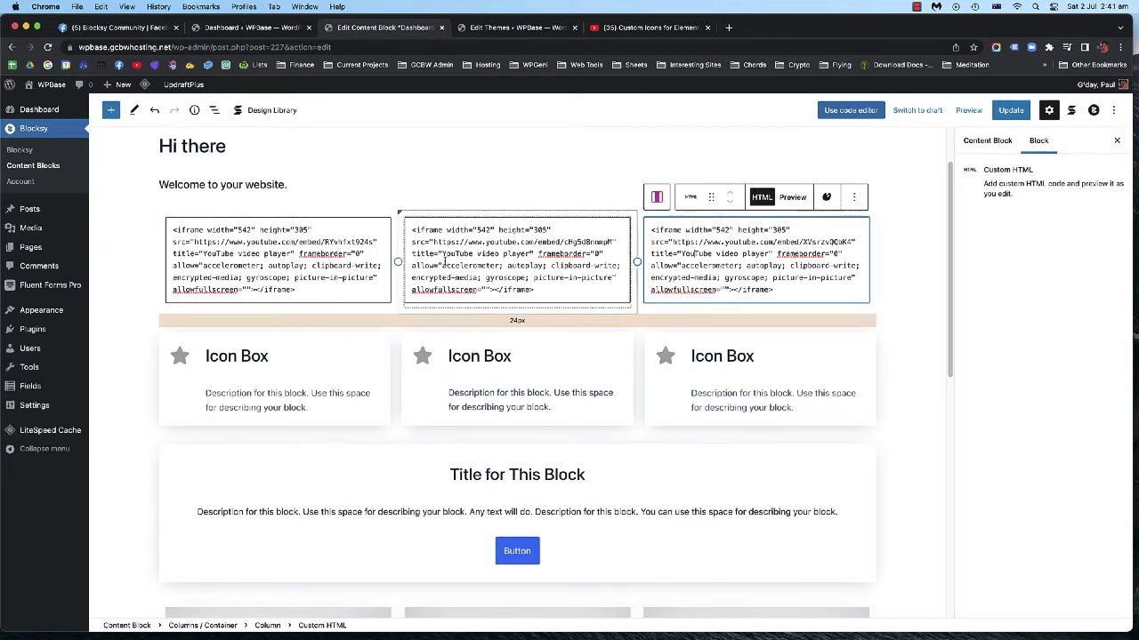
Examine the icon boxes, call to action and Posts block that make up the rest of the Dashboard content block
scroll(388, 307, down, 1)
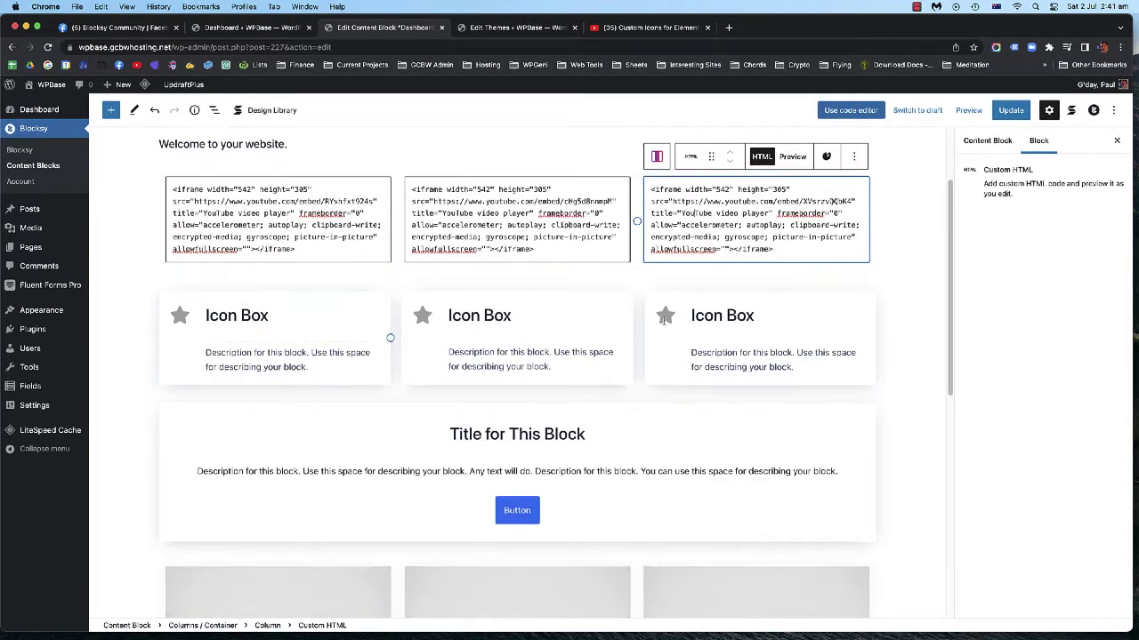
scroll(392, 302, down, 6)
scroll(401, 311, up, 5)
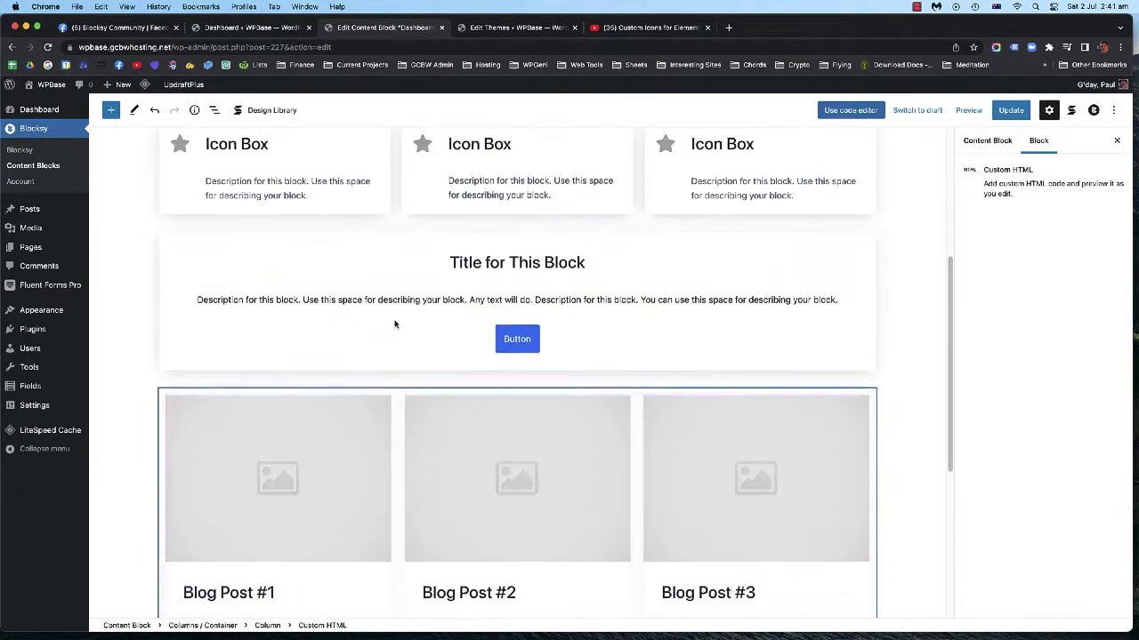
scroll(394, 323, down, 2)
scroll(395, 333, down, 2)
scroll(395, 329, down, 1)
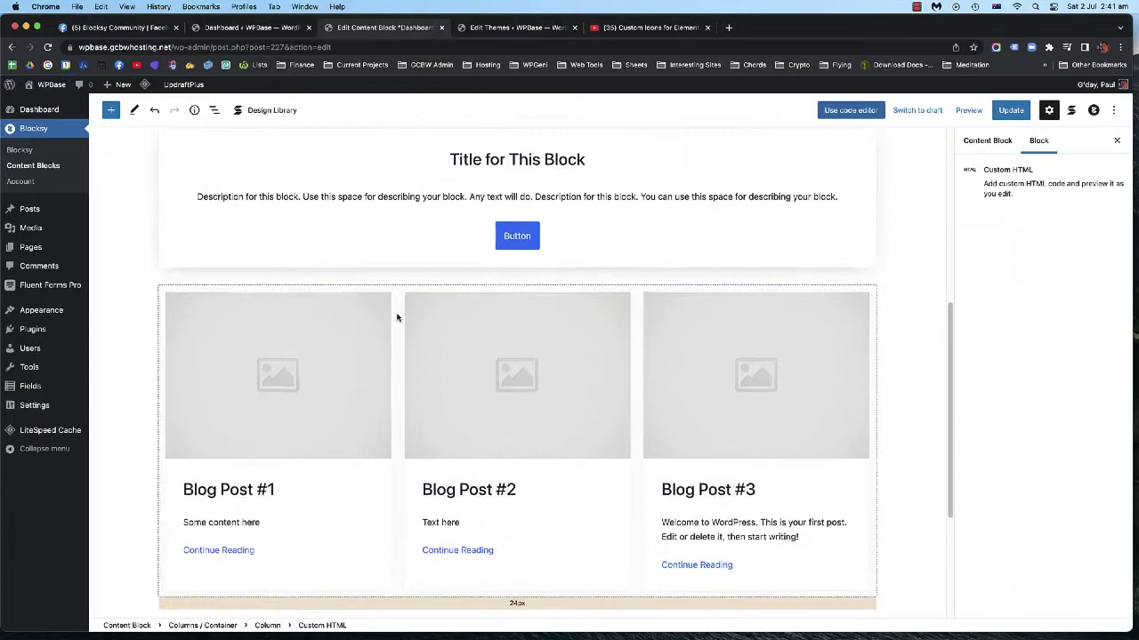
click(394, 330)
scroll(464, 342, up, 5)
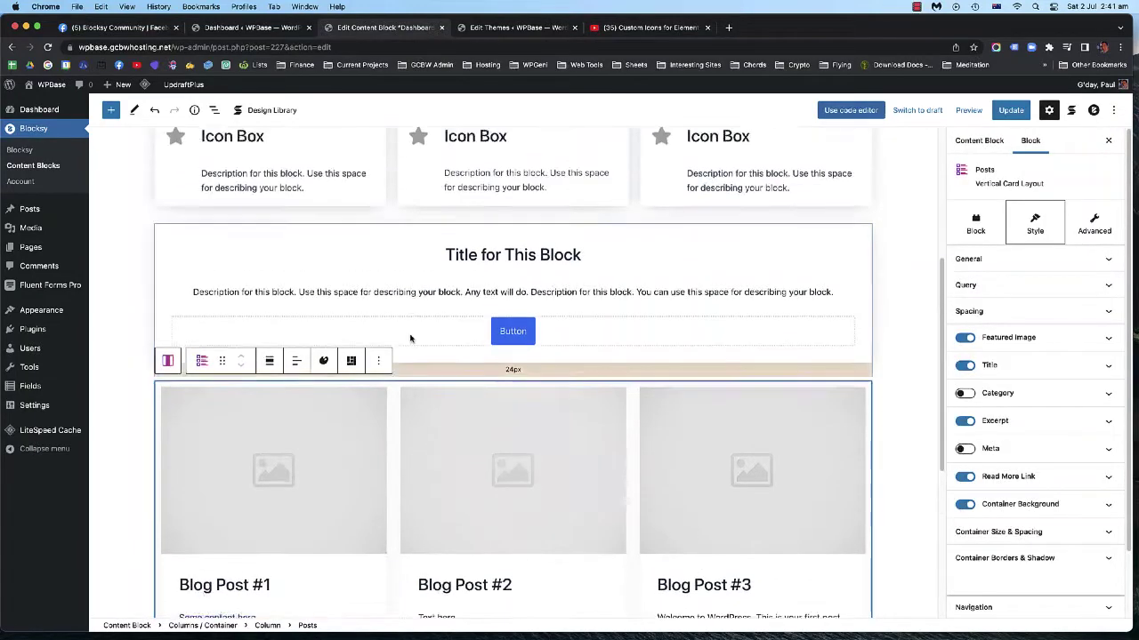
scroll(455, 345, down, 6)
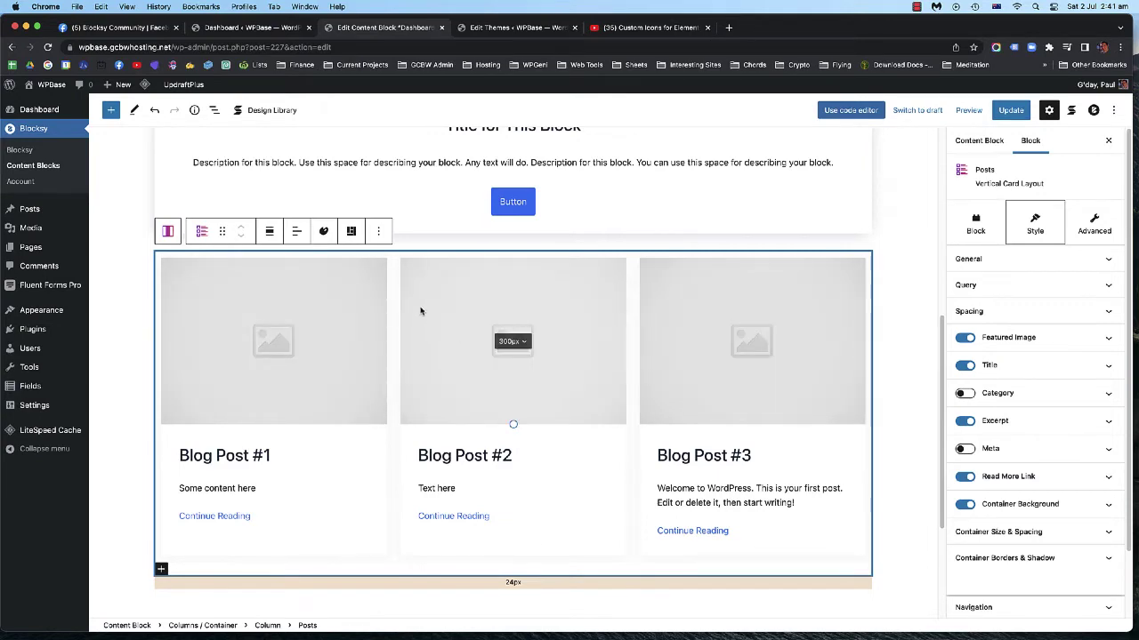
scroll(421, 311, up, 10)
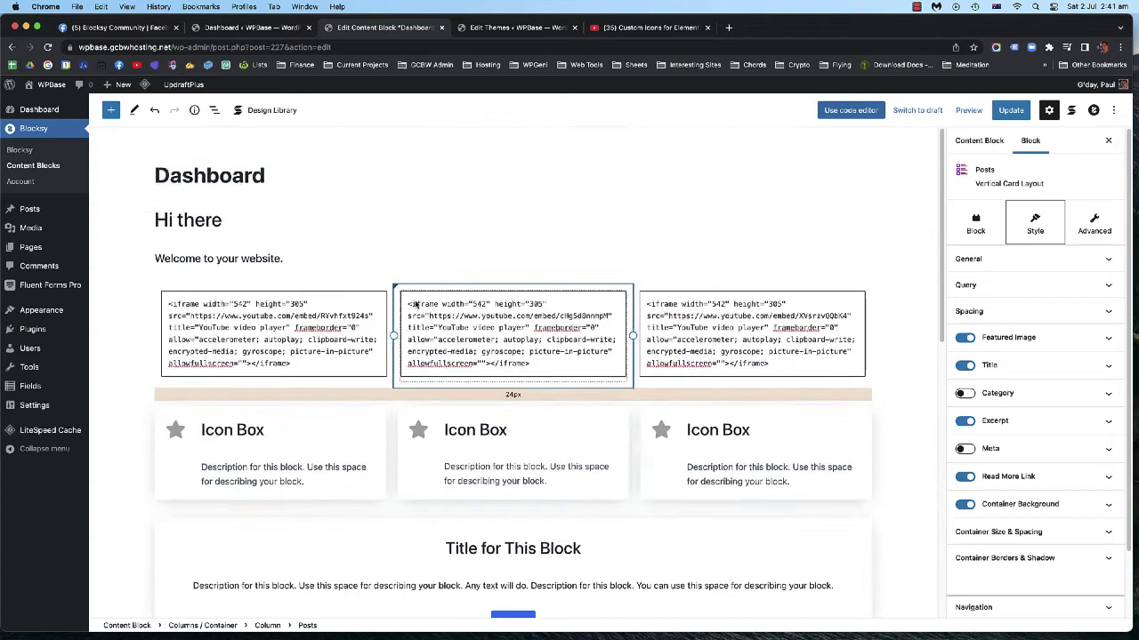
Update the content block and reload the Dashboard page to check the welcome widget
key(super+s)
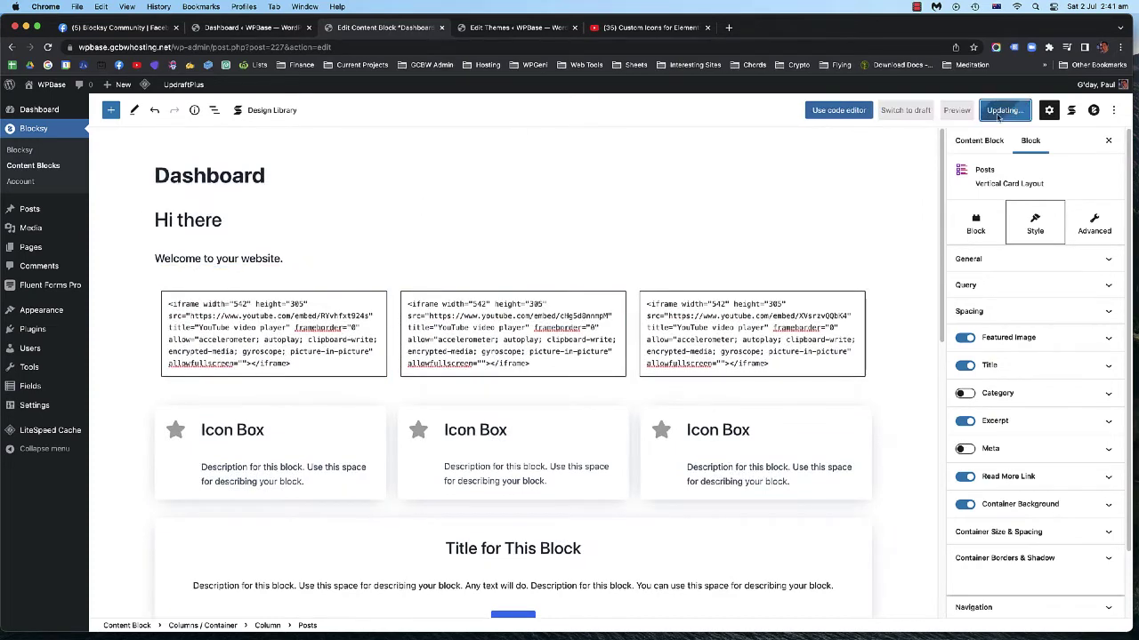
click(251, 30)
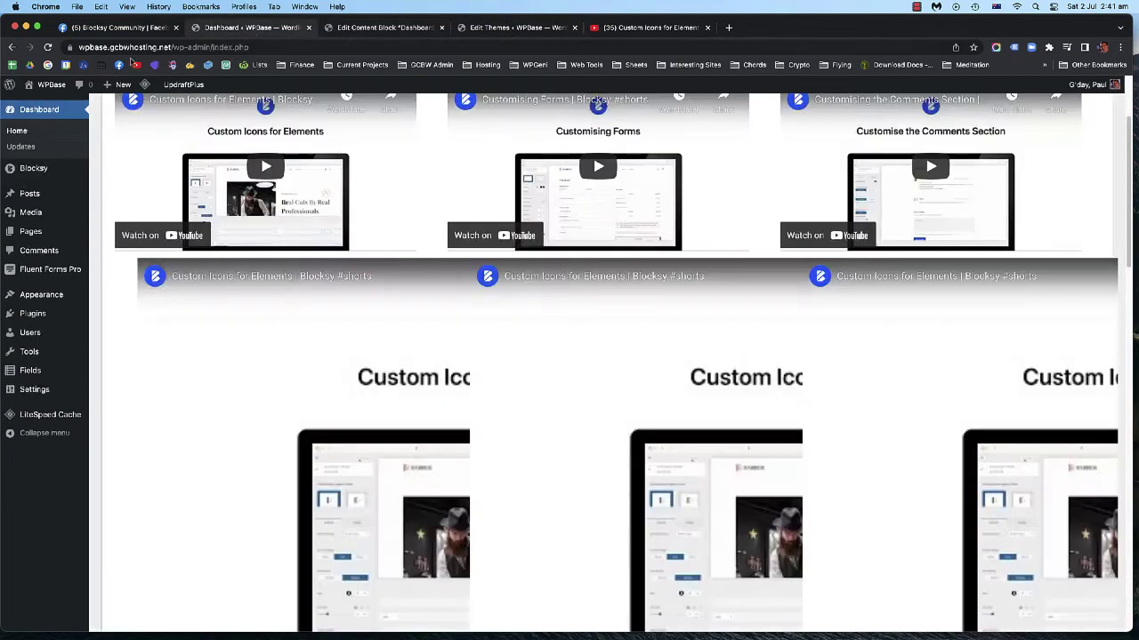
click(47, 48)
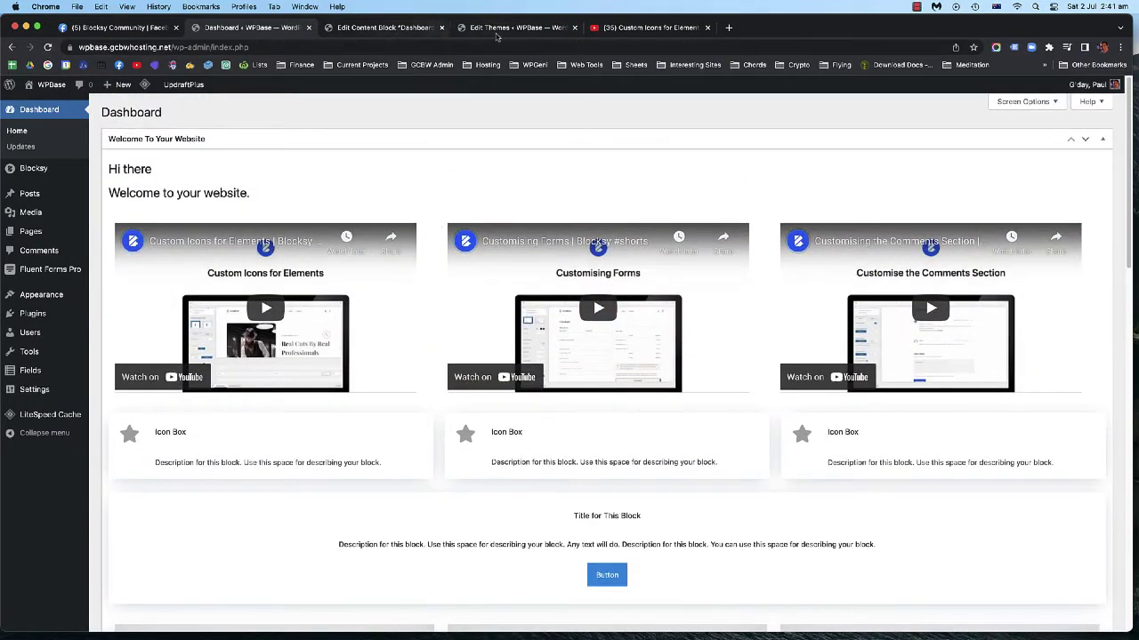
Return to the content block editor and open the list of Blocksy content blocks
click(403, 29)
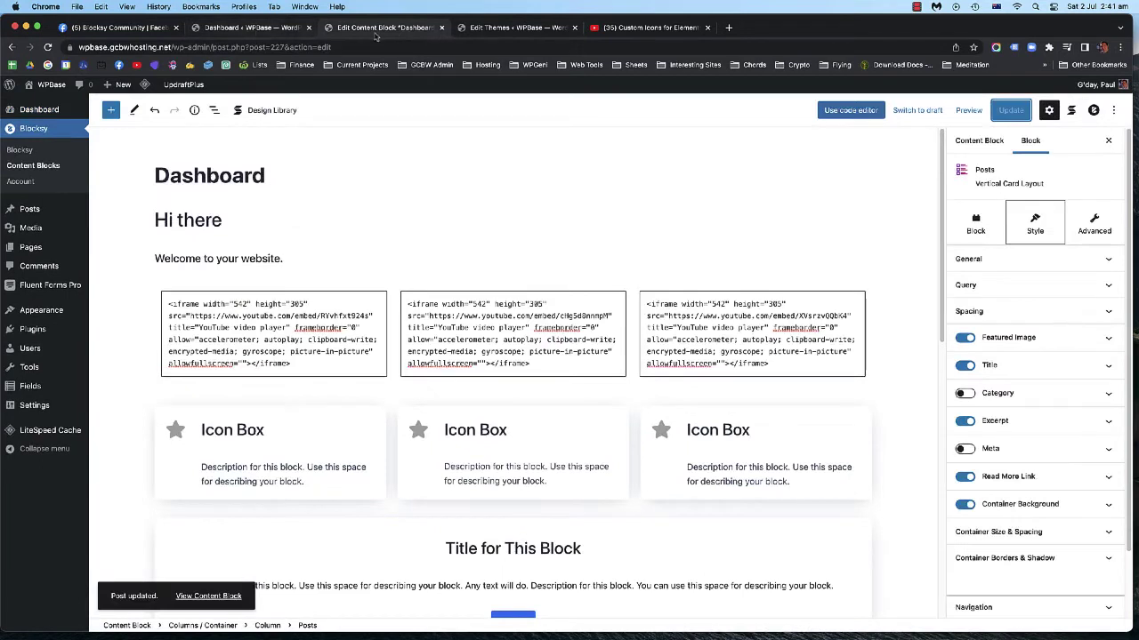
click(49, 172)
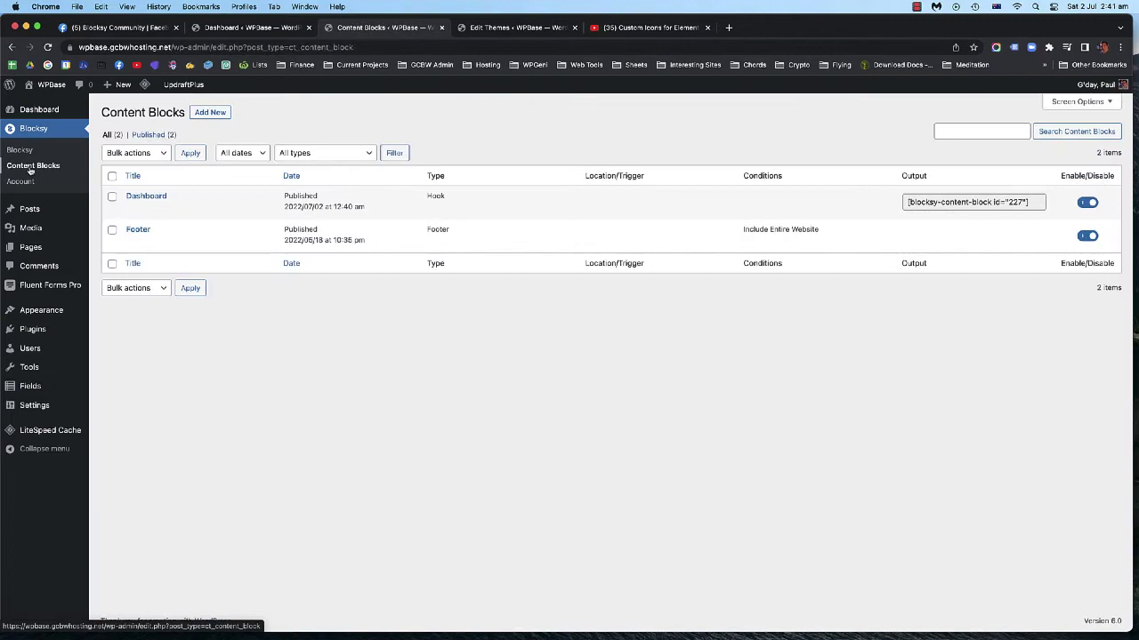
Compare the Dashboard content block's output shortcode with the do_shortcode line in the Blocksy Child functions.php, and examine the rest of the code
click(958, 201)
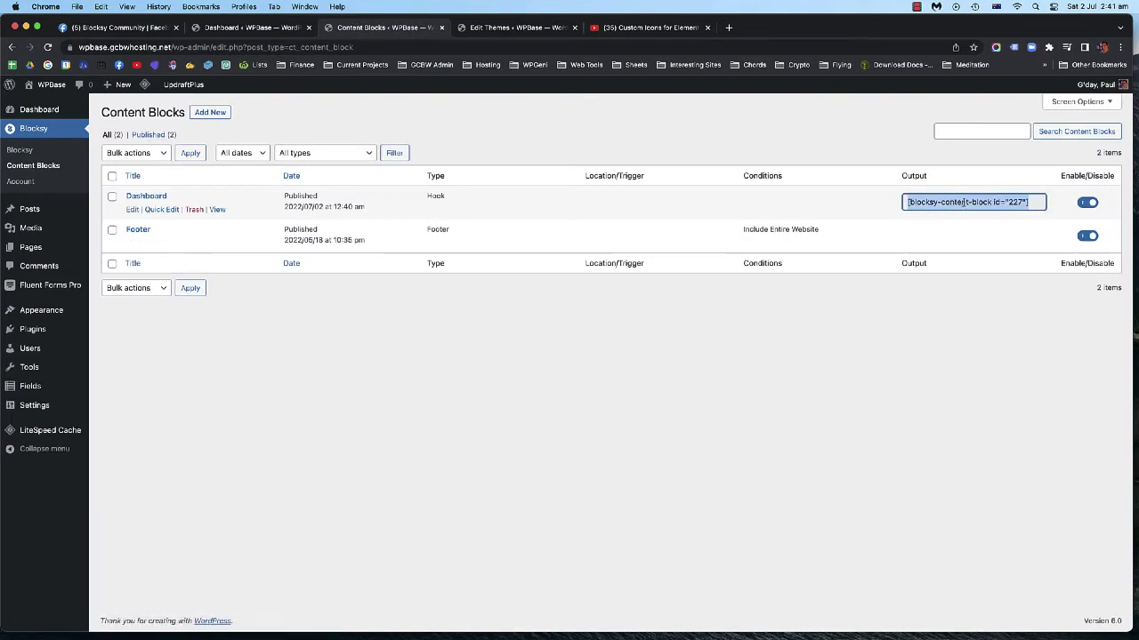
click(964, 201)
click(492, 28)
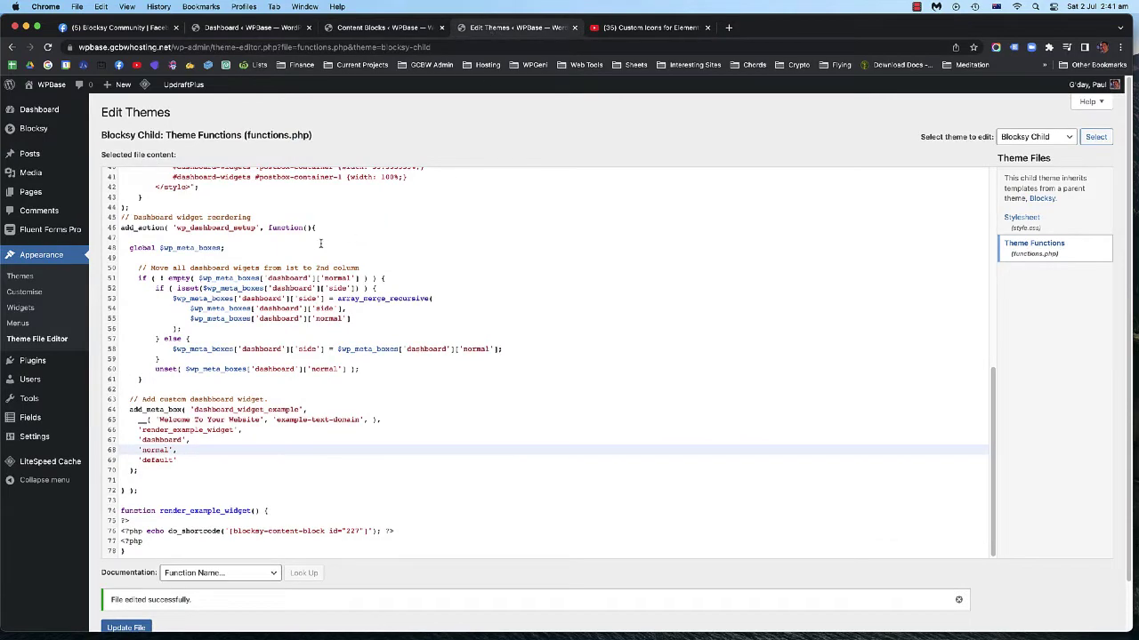
scroll(268, 251, down, 1)
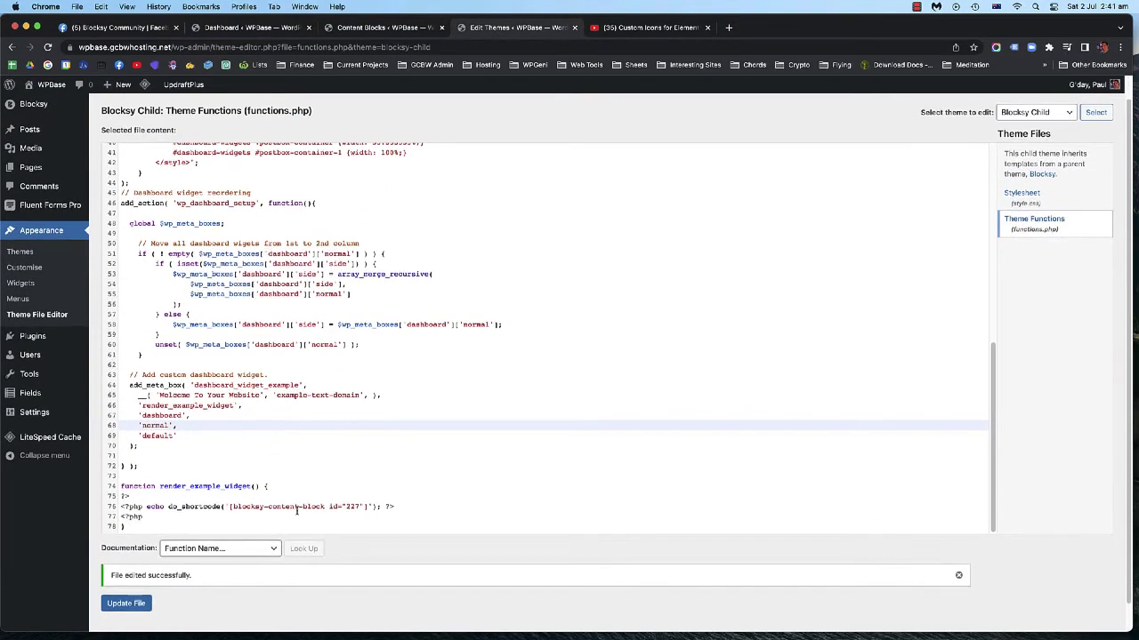
drag(368, 507, 296, 507)
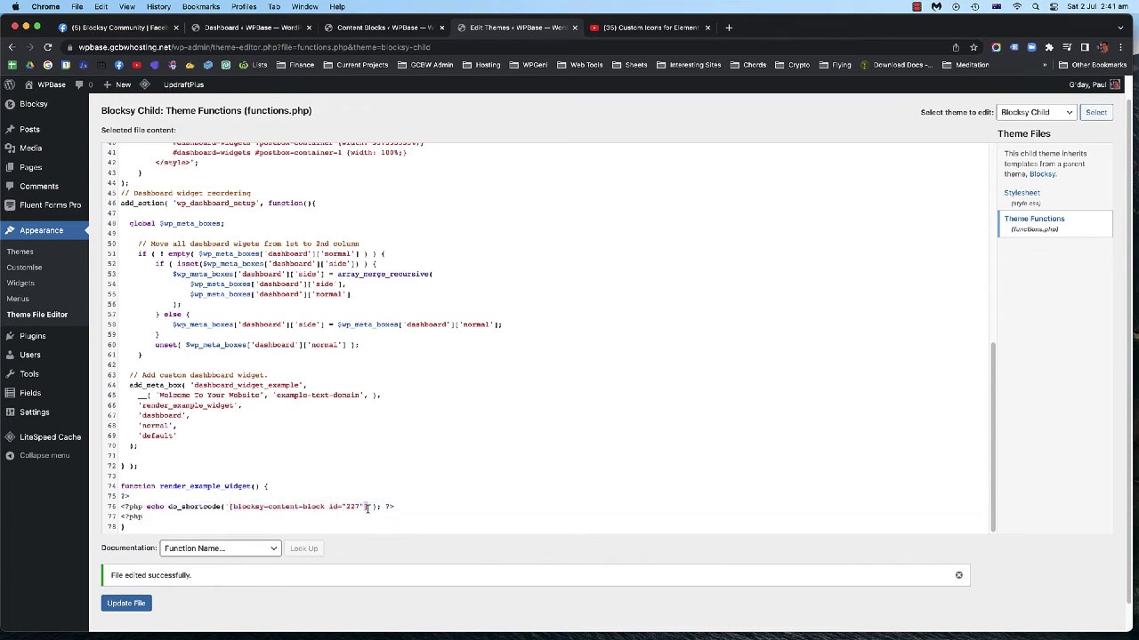
drag(368, 507, 234, 510)
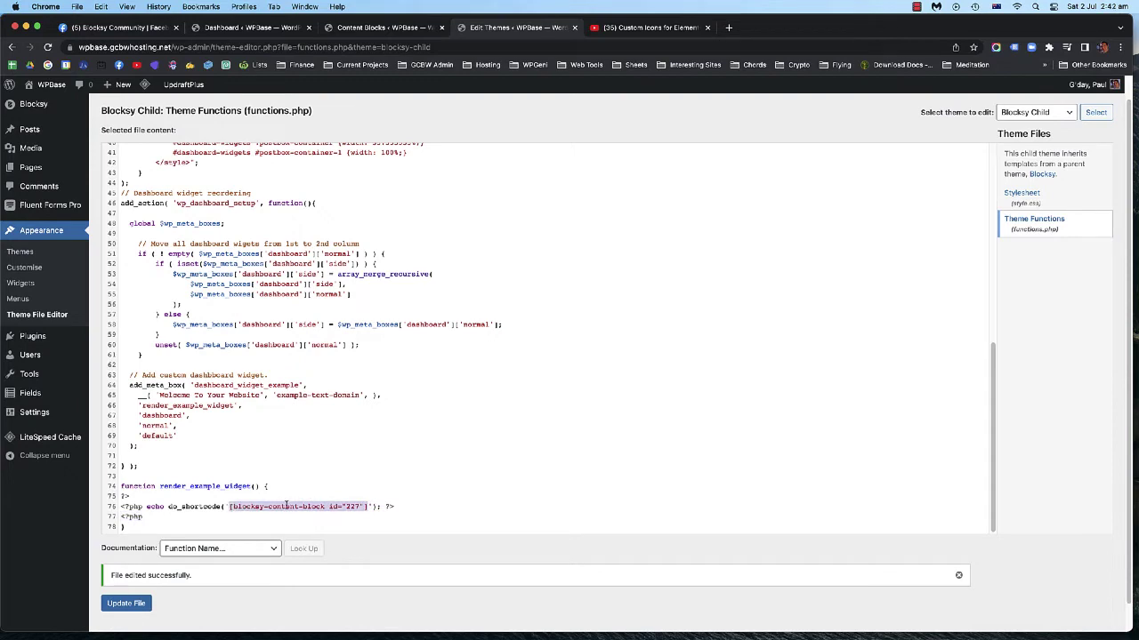
scroll(258, 424, up, 10)
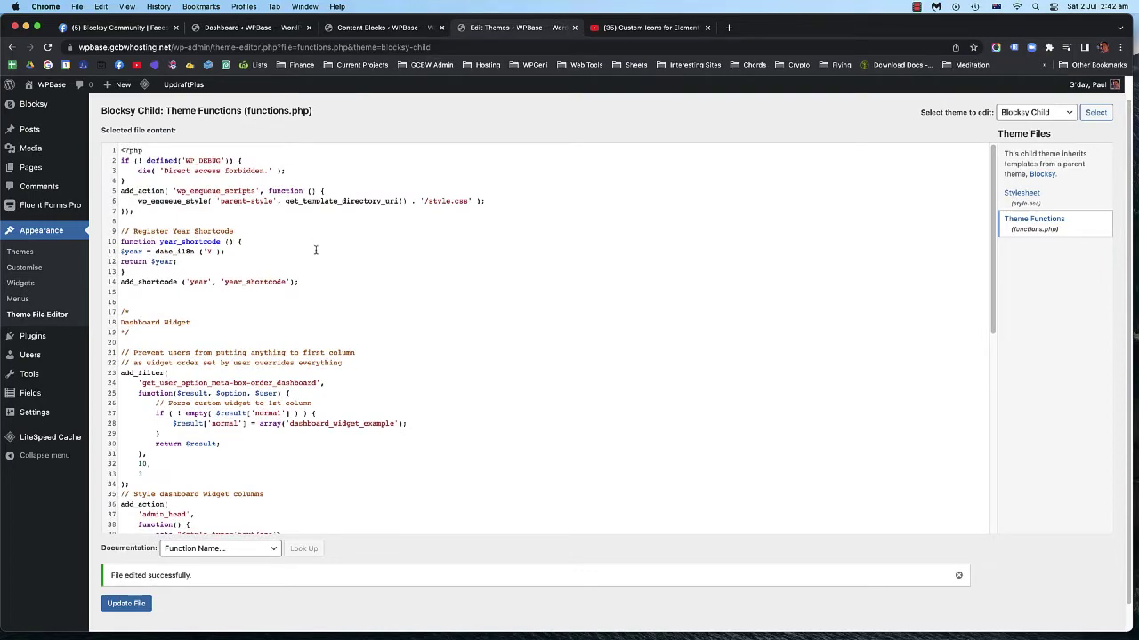
scroll(152, 285, down, 2)
scroll(158, 281, up, 2)
Review the Dashboard page from the welcome widget down to the default WordPress widgets beneath it
click(249, 28)
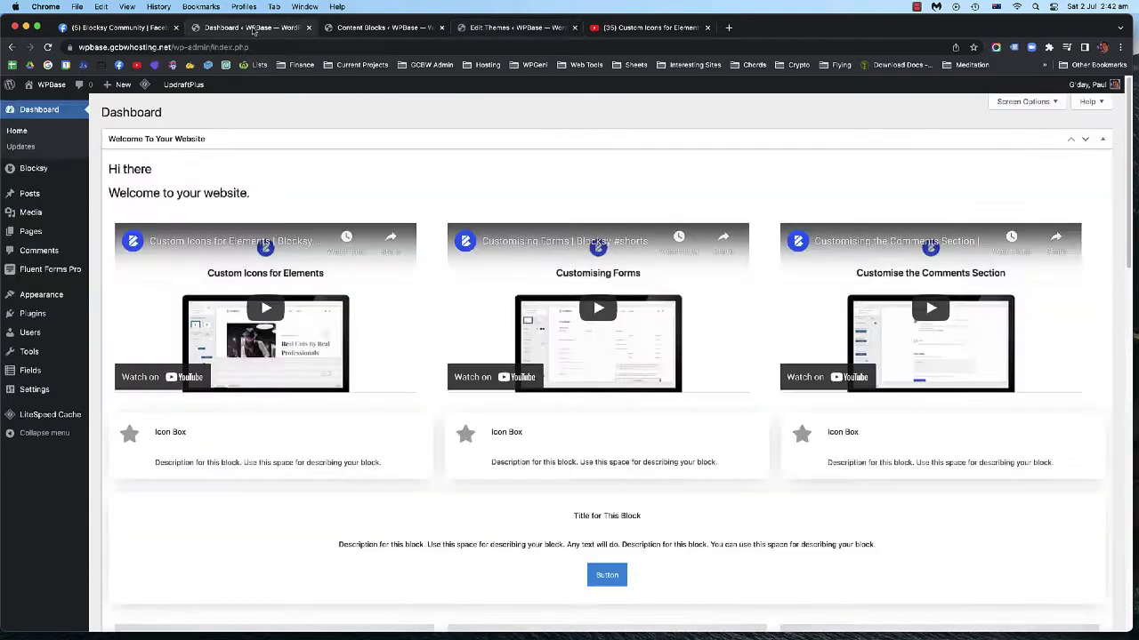
scroll(329, 293, down, 10)
scroll(285, 232, up, 2)
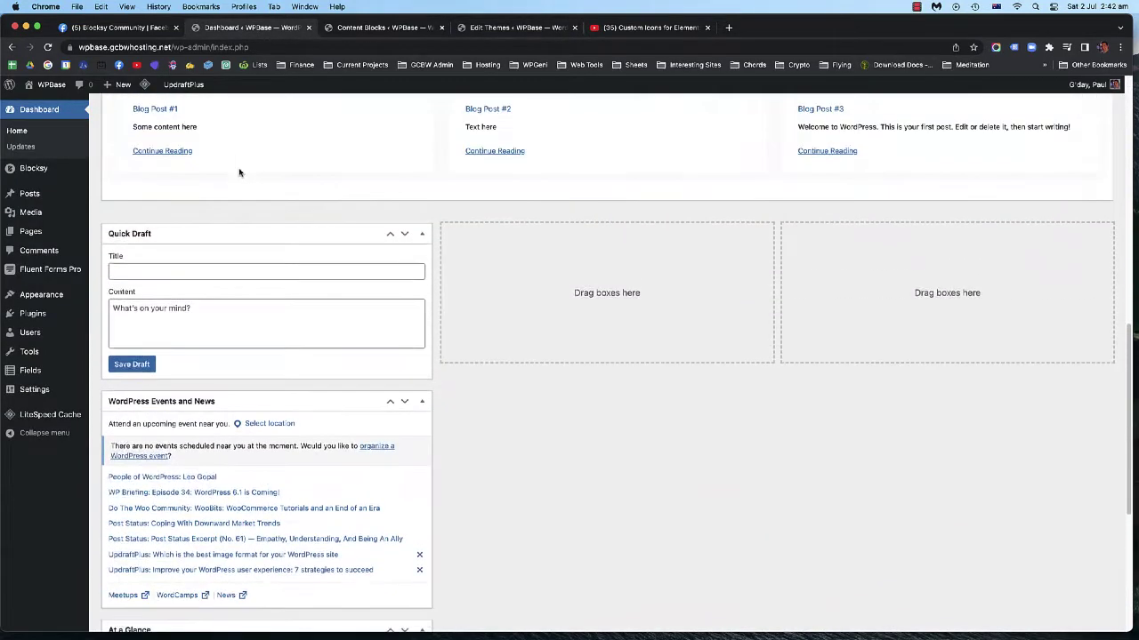
scroll(521, 290, down, 2)
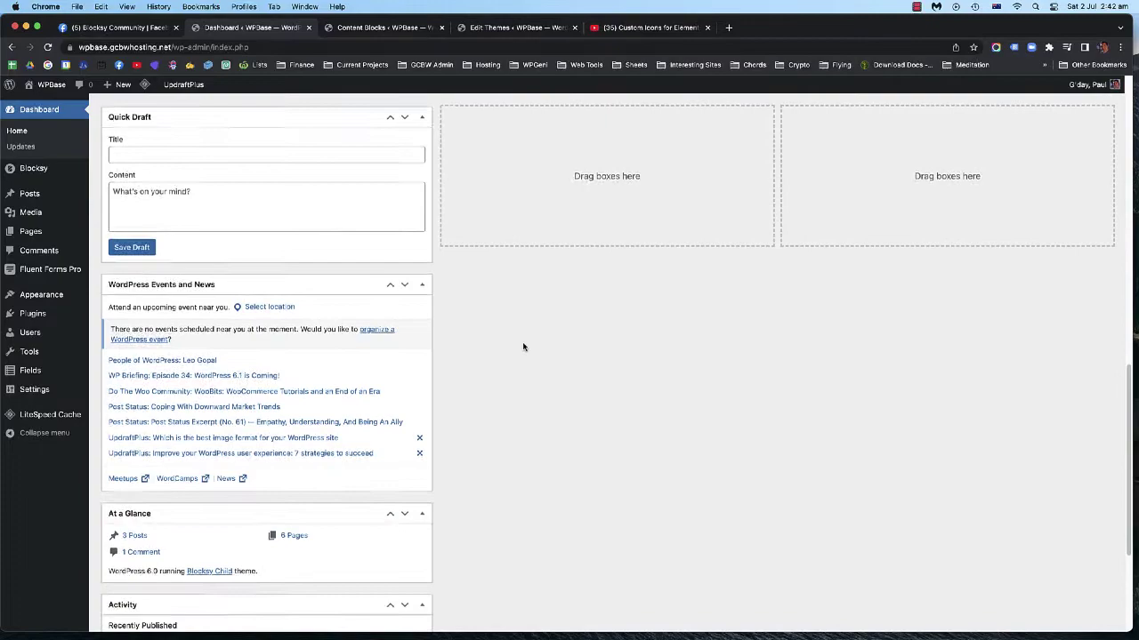
scroll(524, 347, up, 3)
scroll(488, 341, up, 10)
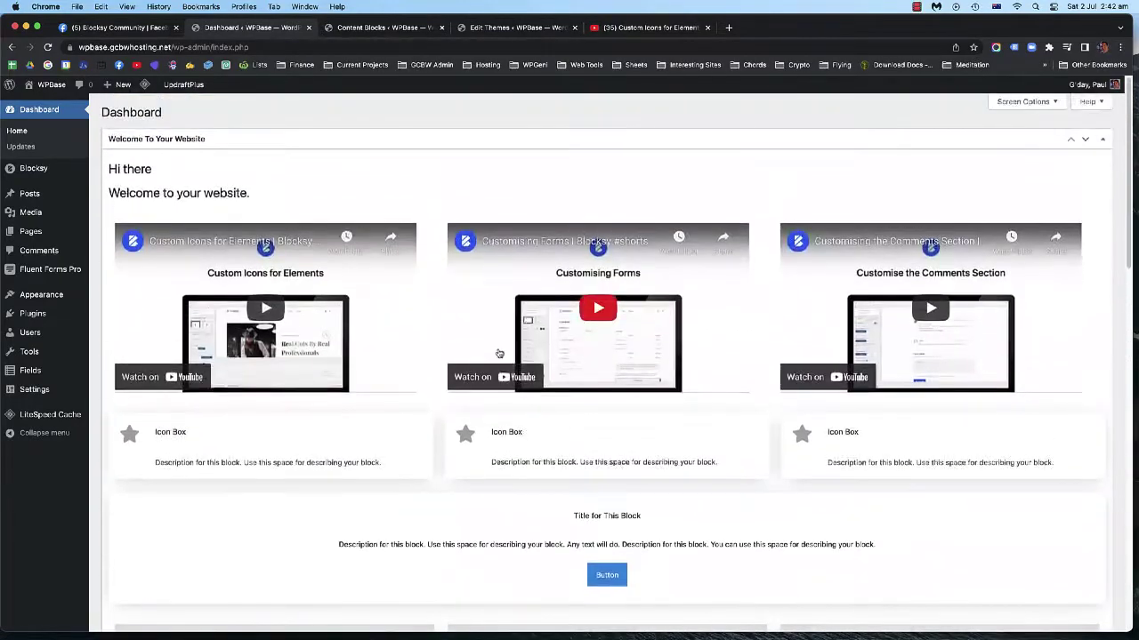
Search YouTube for the tutorial creator's first name, then refine the search by adding "blocksy"
click(637, 27)
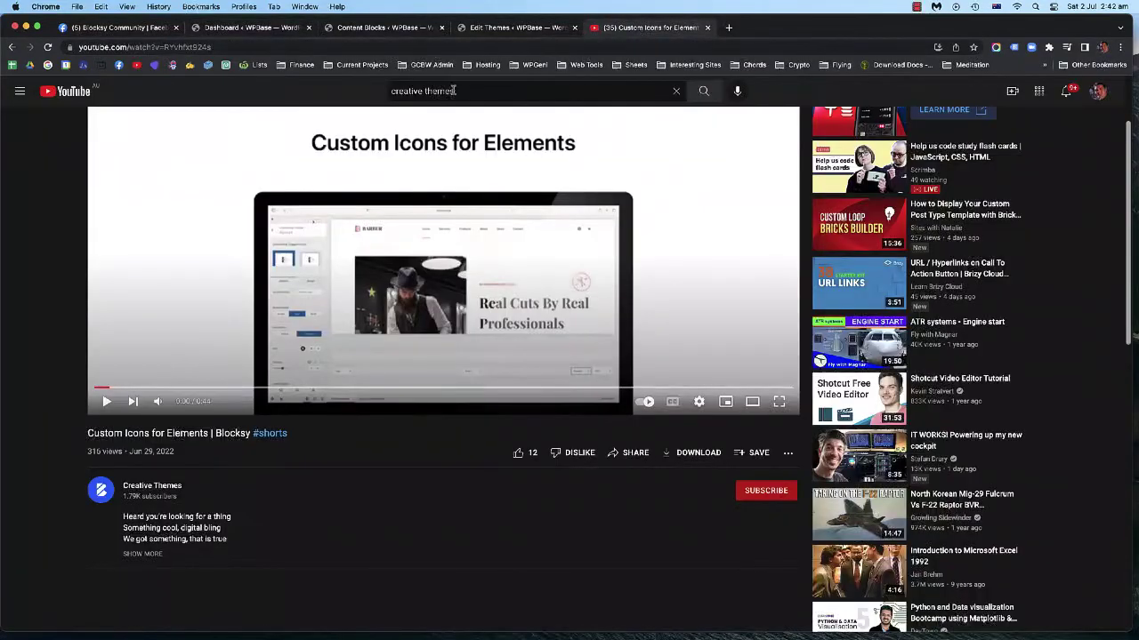
click(427, 92)
text(janek)
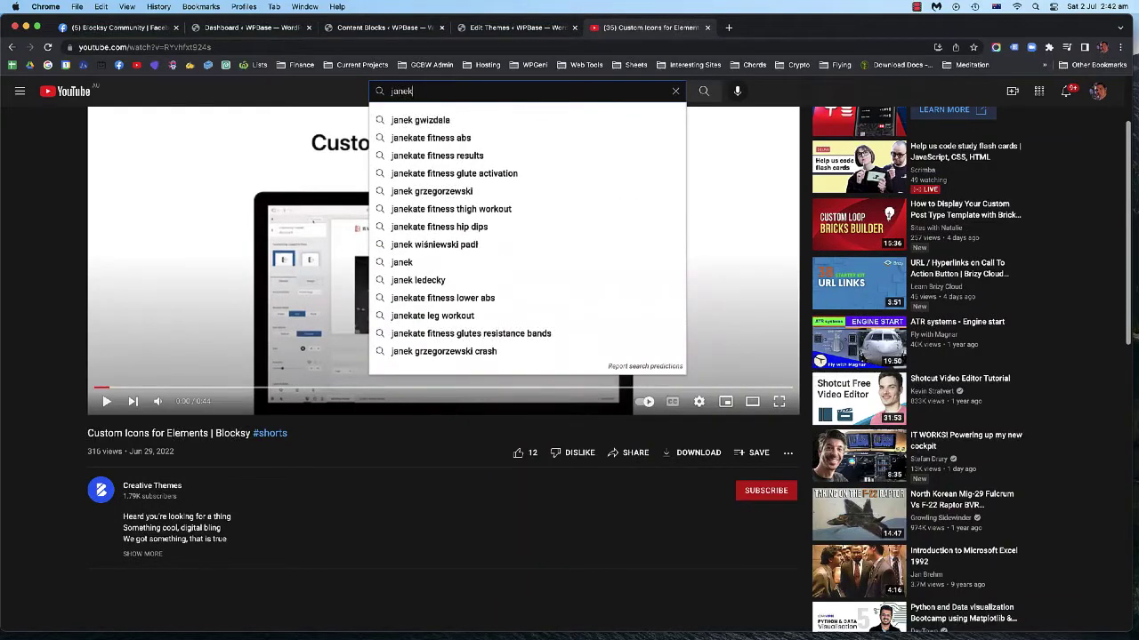
key(Return)
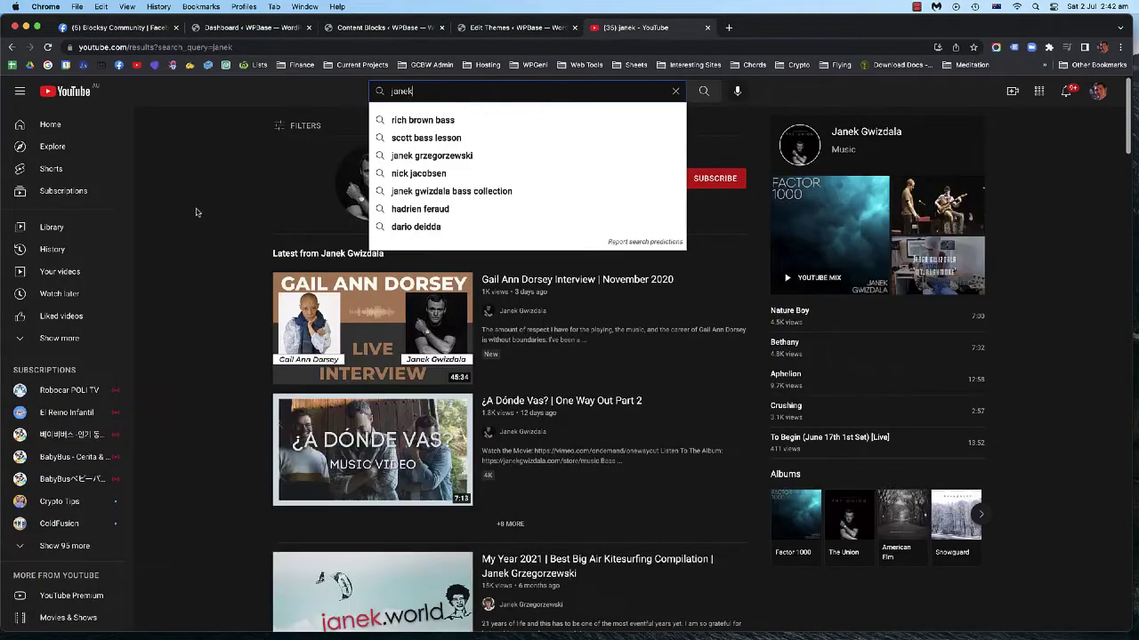
click(297, 167)
click(445, 94)
text(blocksy)
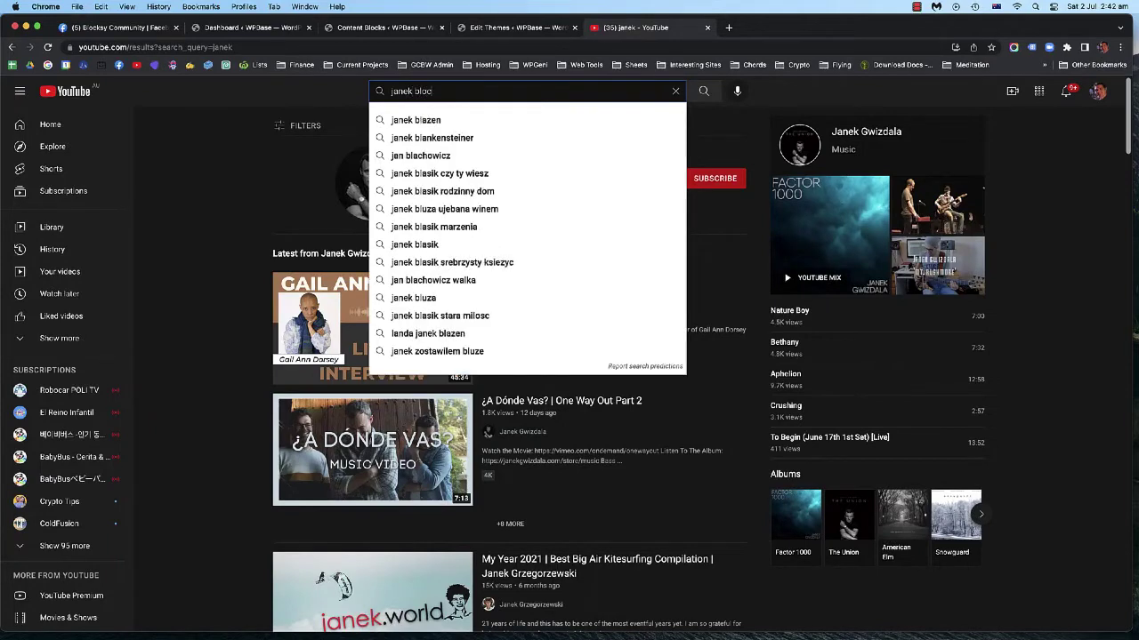
key(Return)
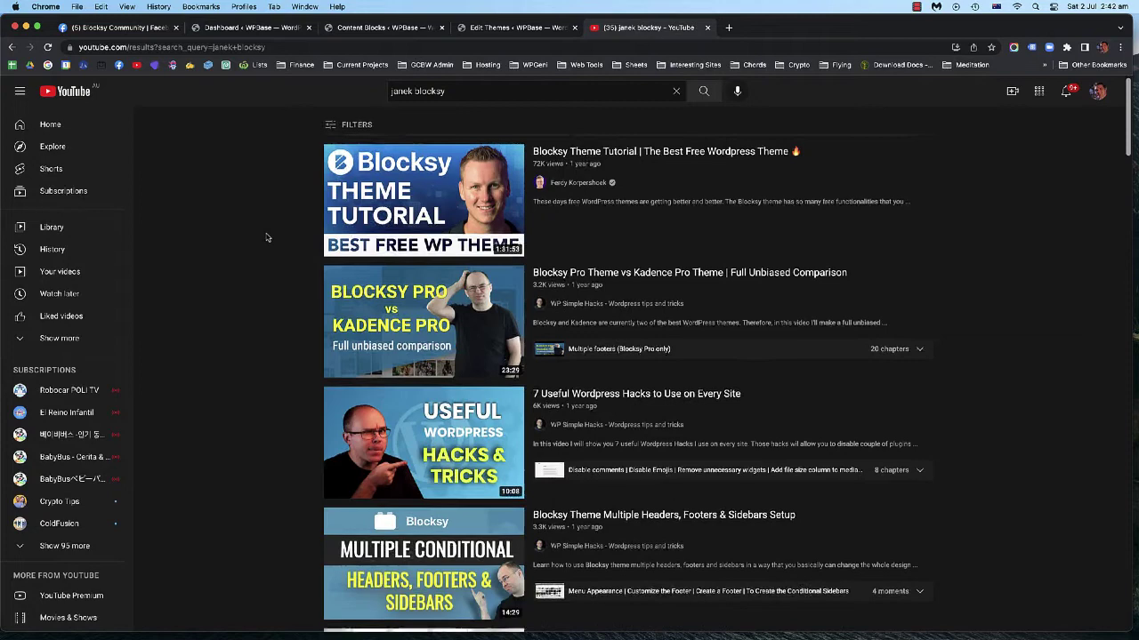
scroll(266, 237, down, 1)
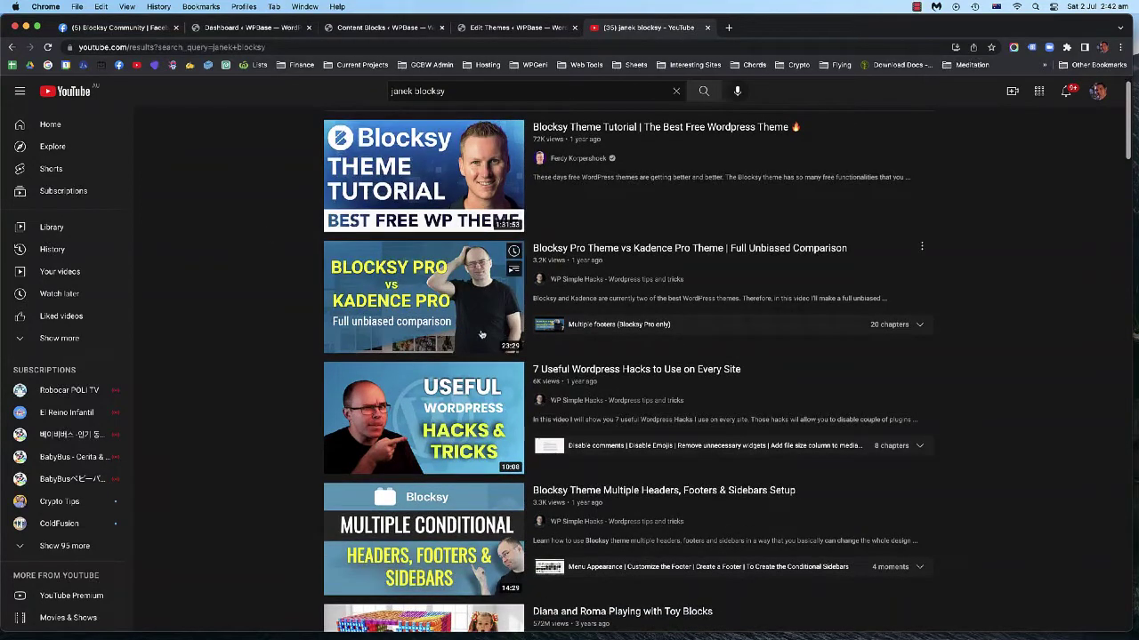
Open the custom WordPress admin dashboard video linked in the Blocksy Community post's comments and pause it
click(124, 28)
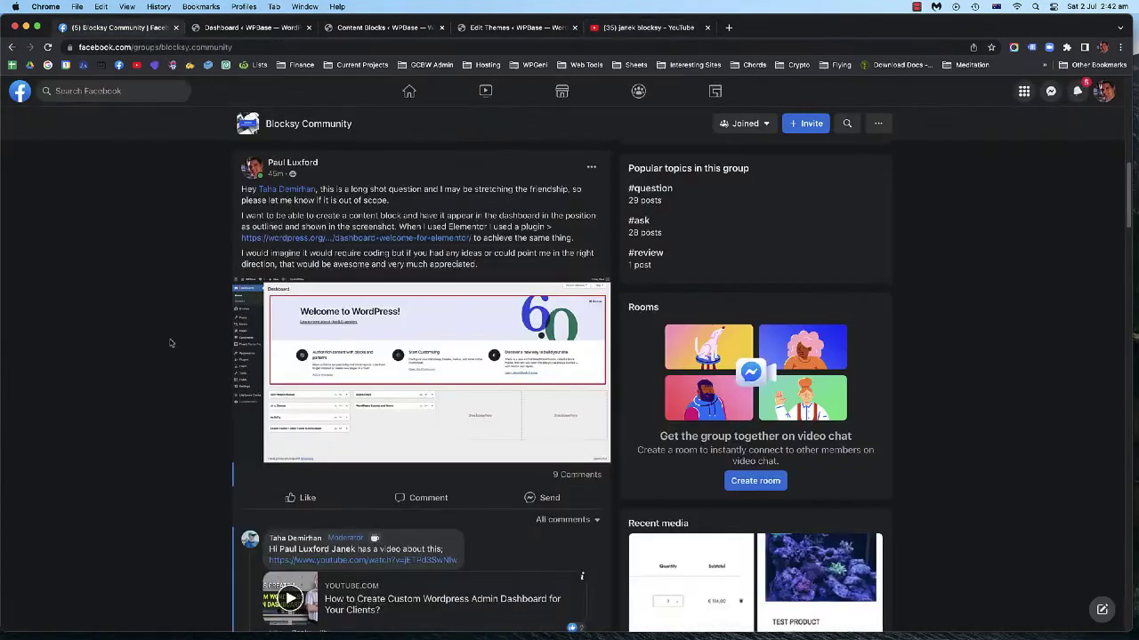
scroll(153, 330, down, 5)
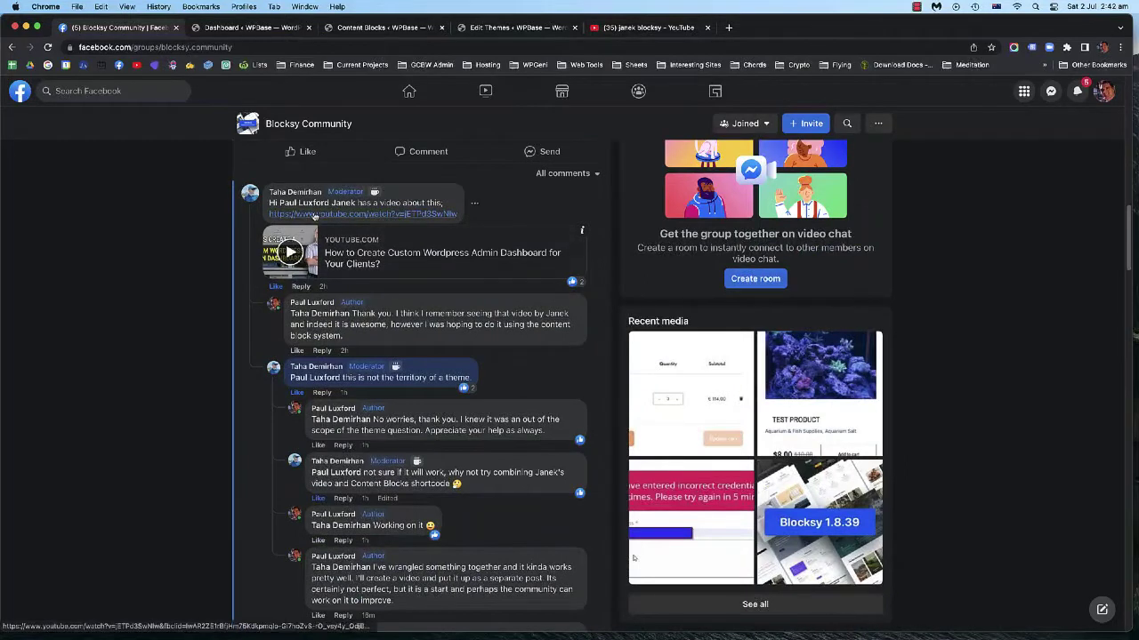
mouse_move(286, 207)
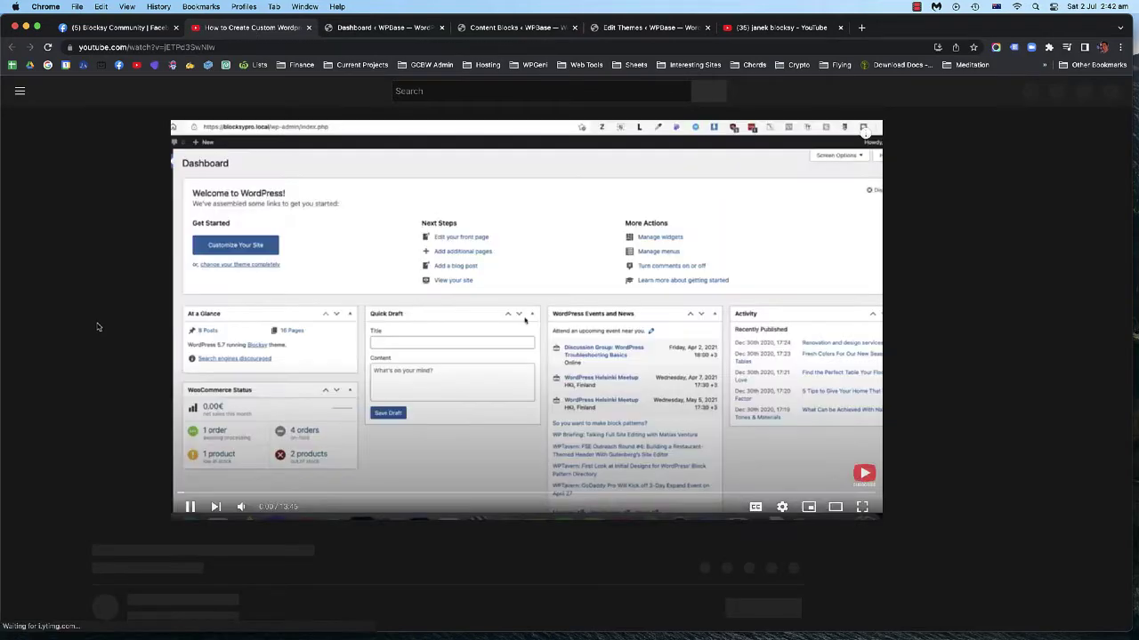
click(105, 508)
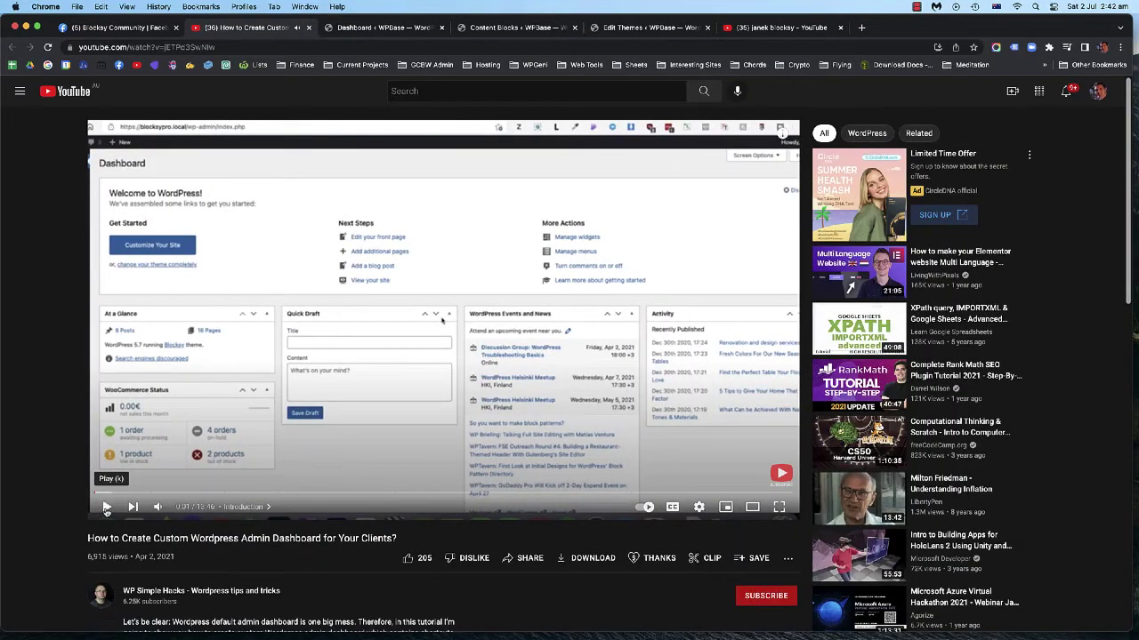
scroll(50, 424, down, 5)
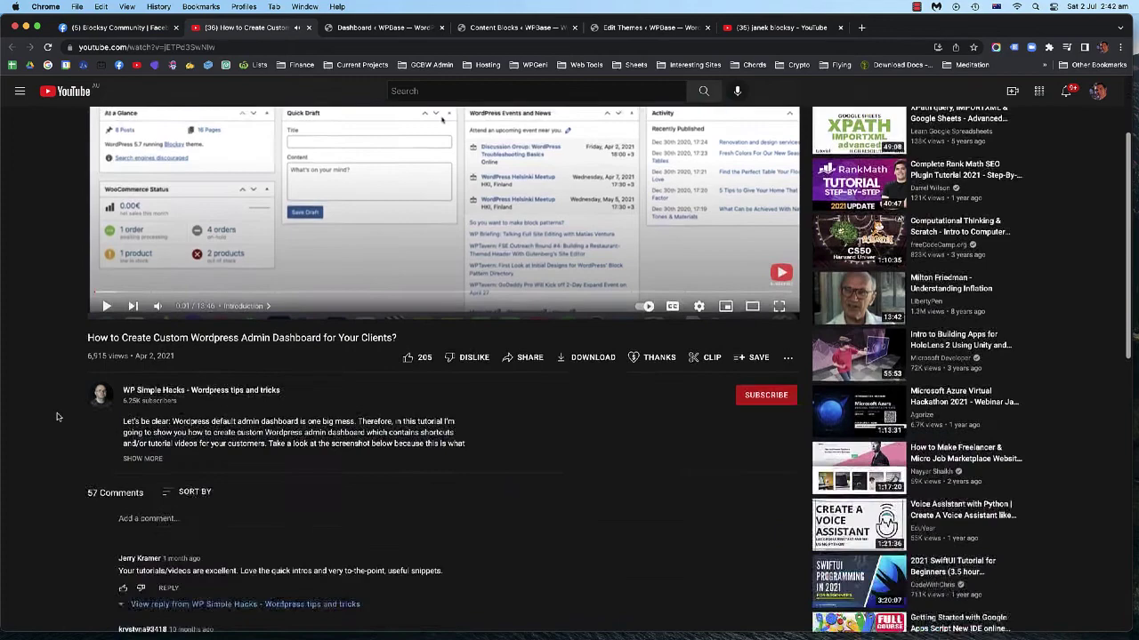
scroll(117, 438, up, 5)
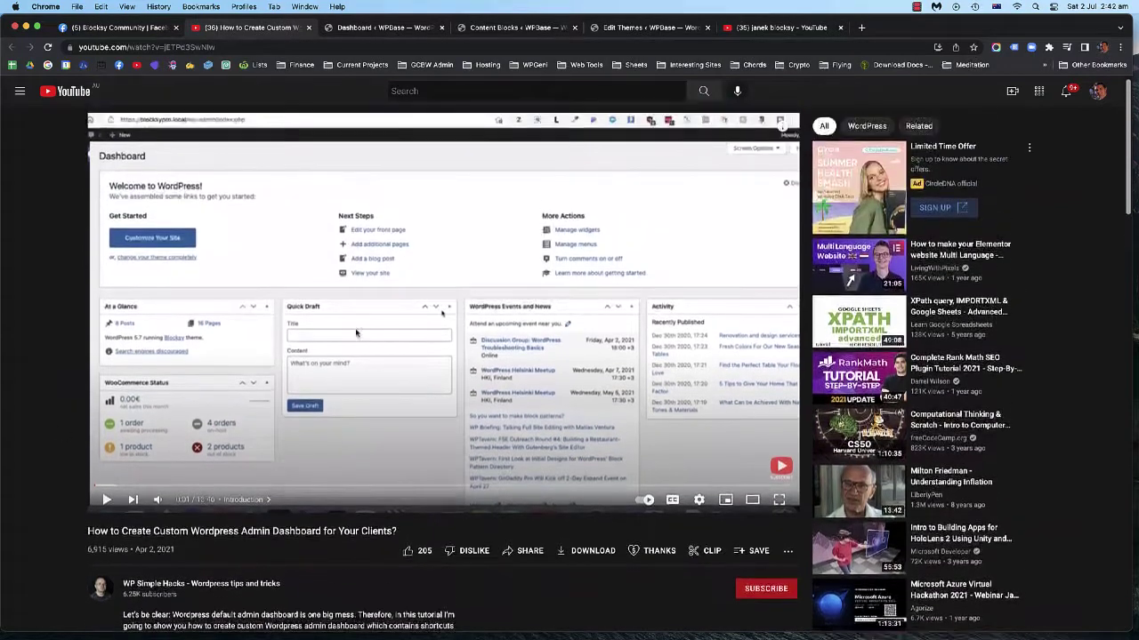
Open the WP Simple Hacks article linked from the video's description and find its section on removing default dashboard widgets
scroll(354, 364, down, 1)
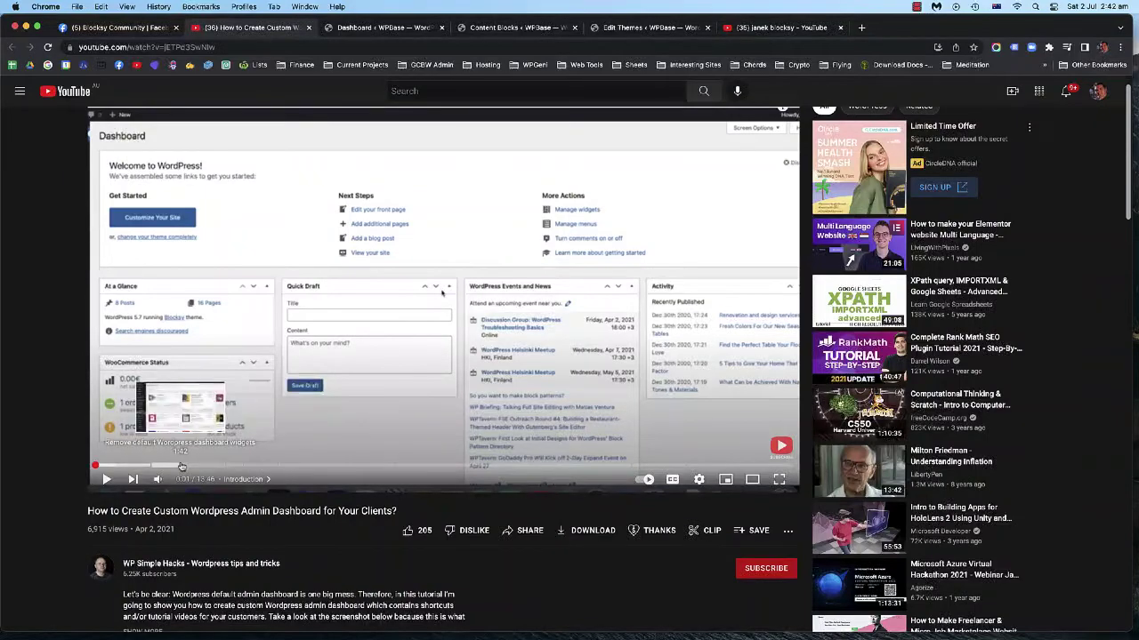
scroll(89, 436, down, 6)
click(150, 393)
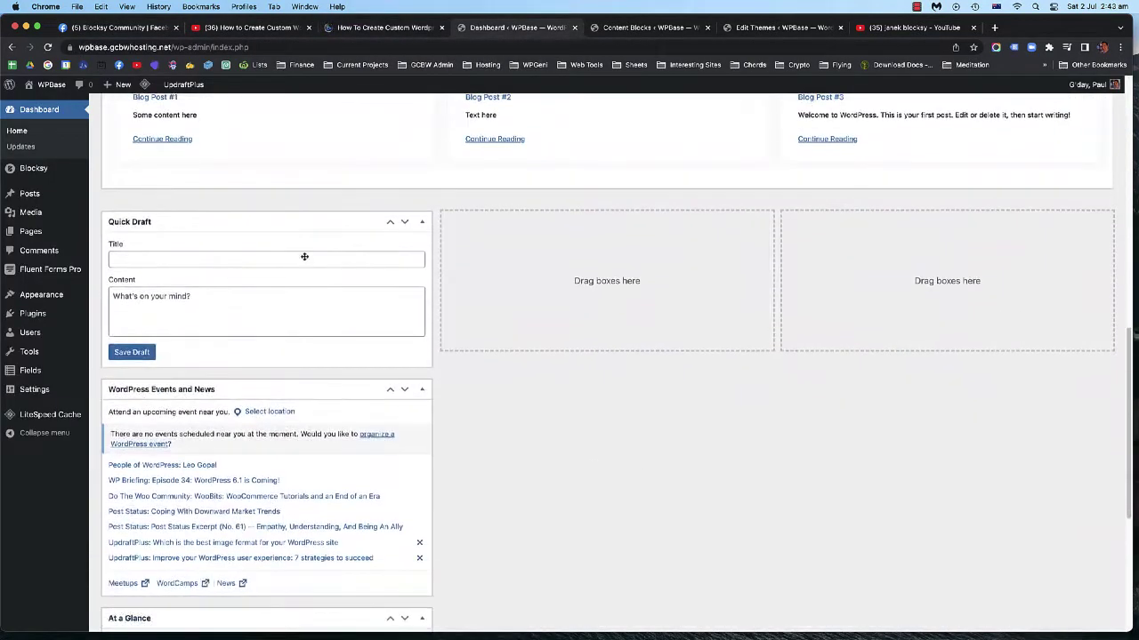
click(395, 29)
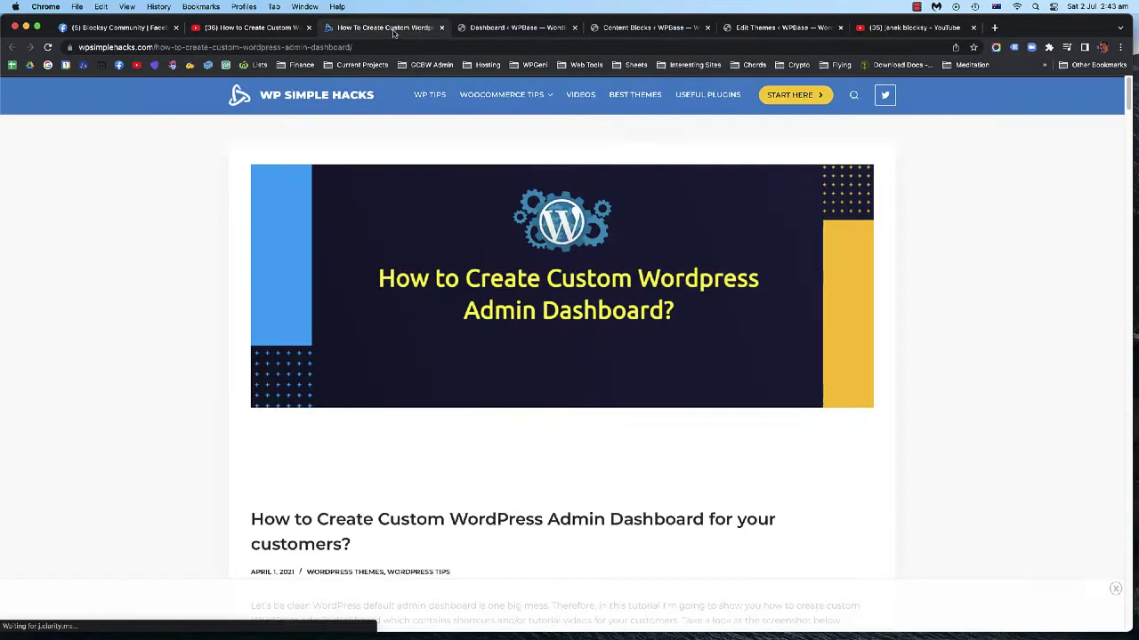
scroll(240, 269, down, 10)
scroll(205, 274, down, 5)
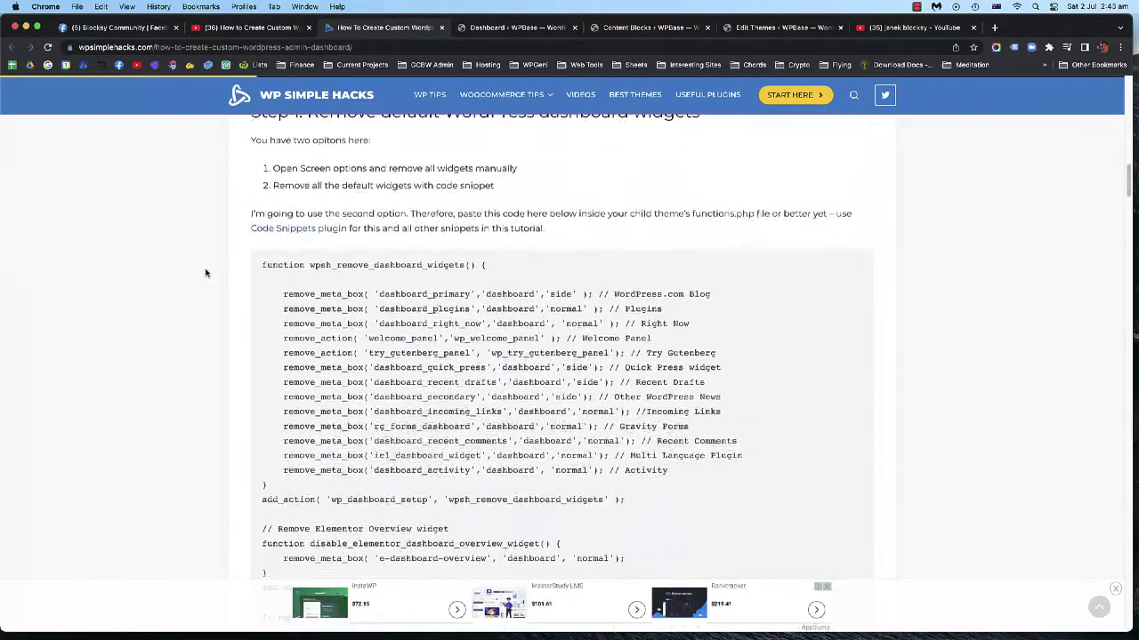
Highlight the wpsh_remove_dashboard_widgets function together with its add_action line in the article, then clear the selection
drag(324, 400, 257, 193)
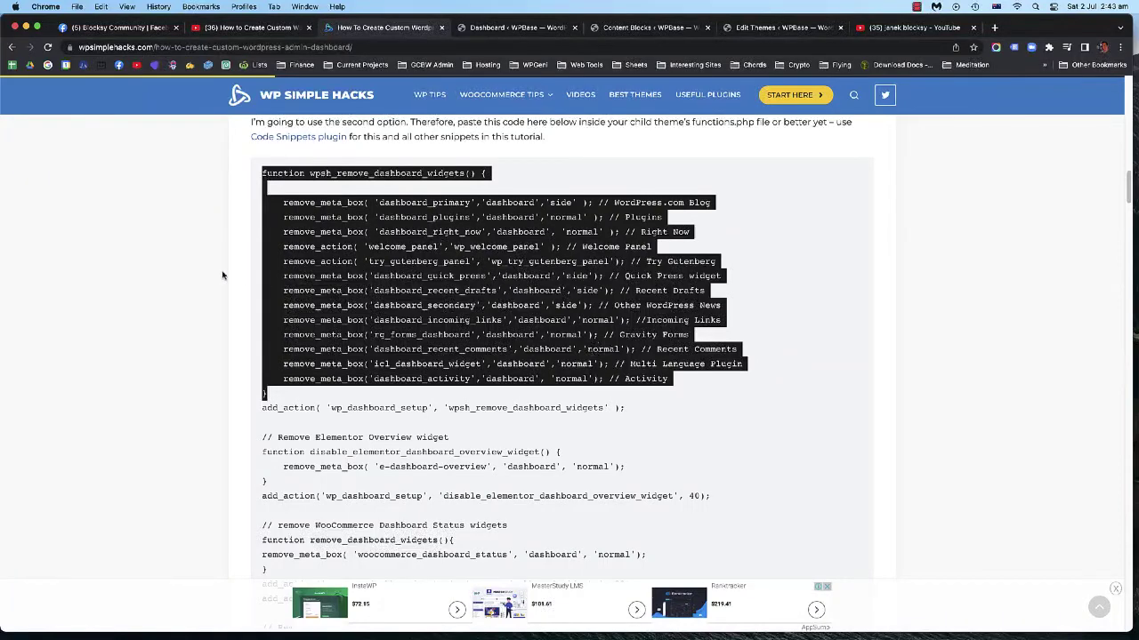
scroll(214, 275, up, 1)
click(621, 428)
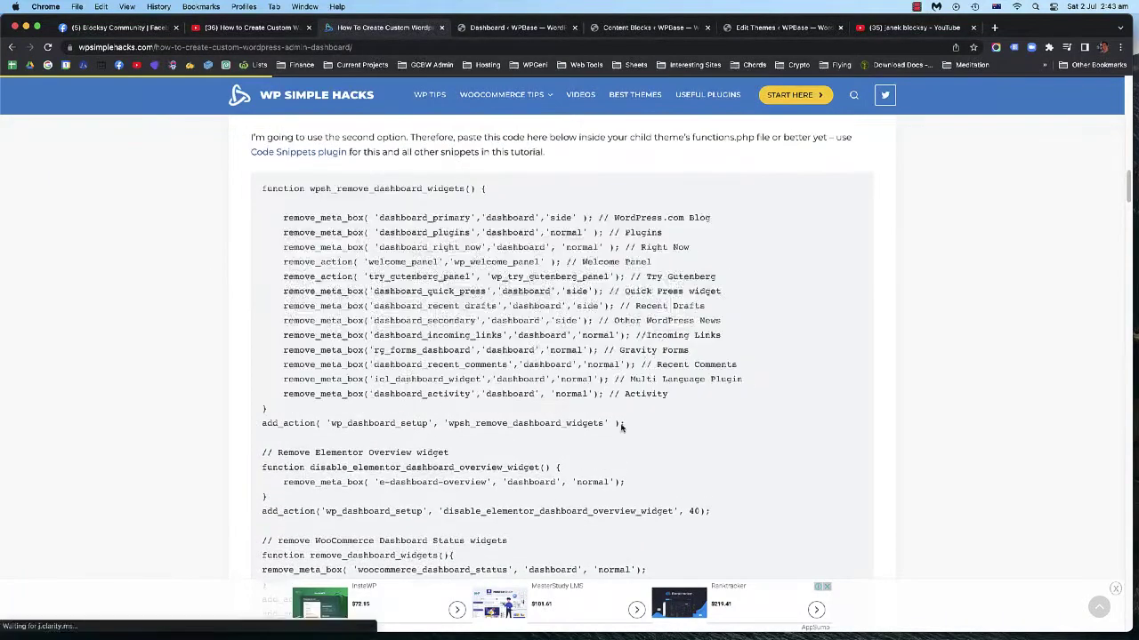
drag(622, 426, 253, 194)
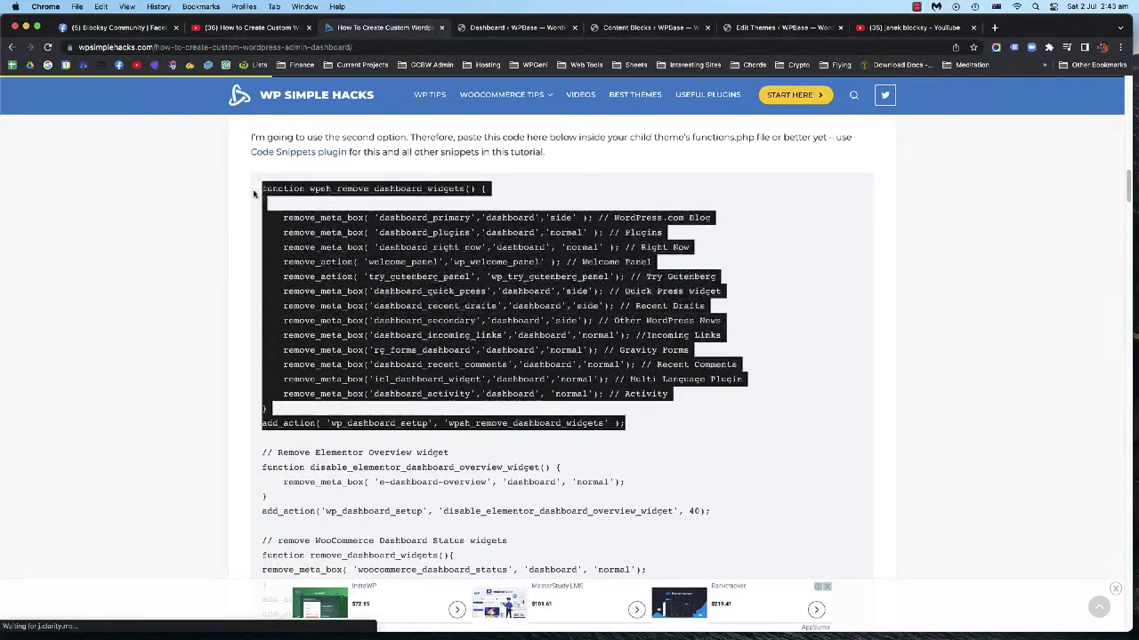
click(382, 334)
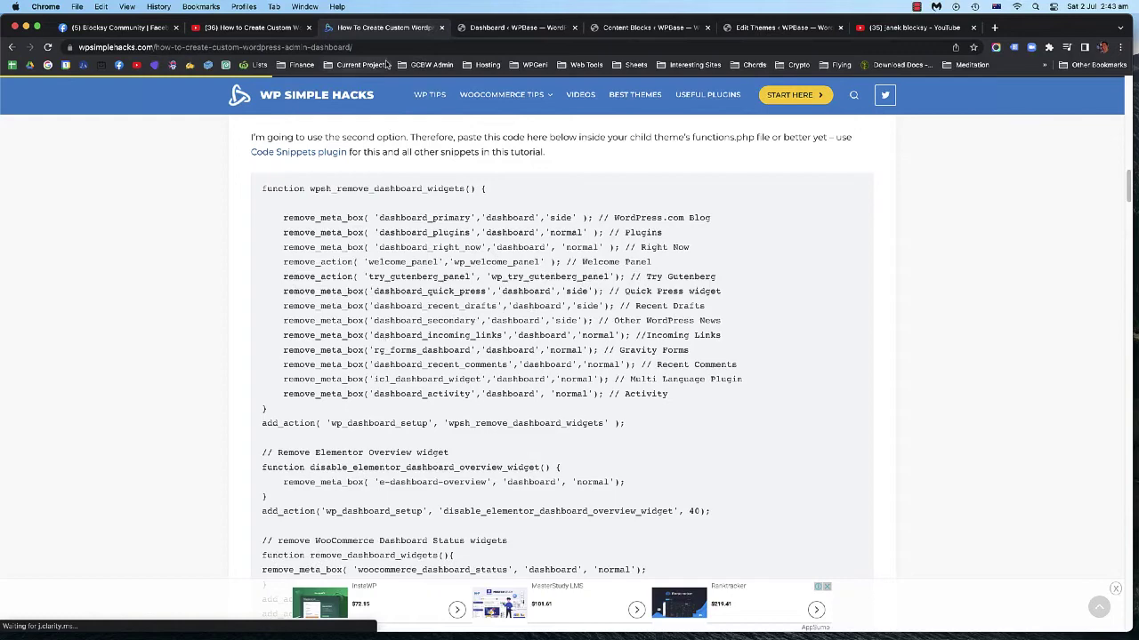
Return to the WordPress Dashboard, collapse and expand the Welcome To Your Website widget several times, and try to move it
click(505, 28)
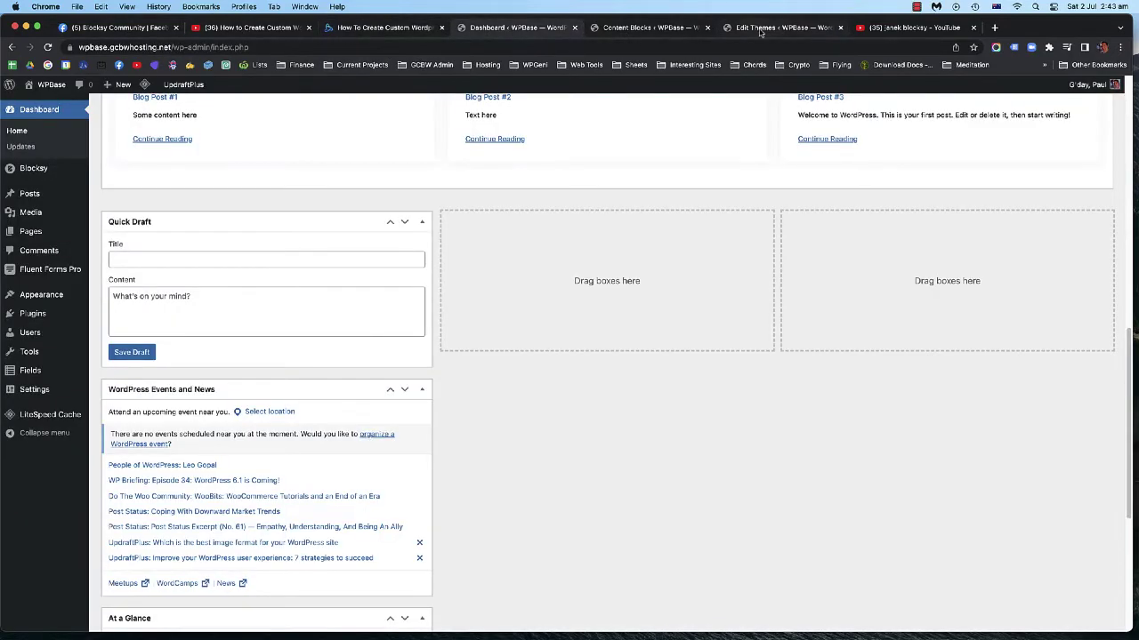
scroll(663, 241, up, 10)
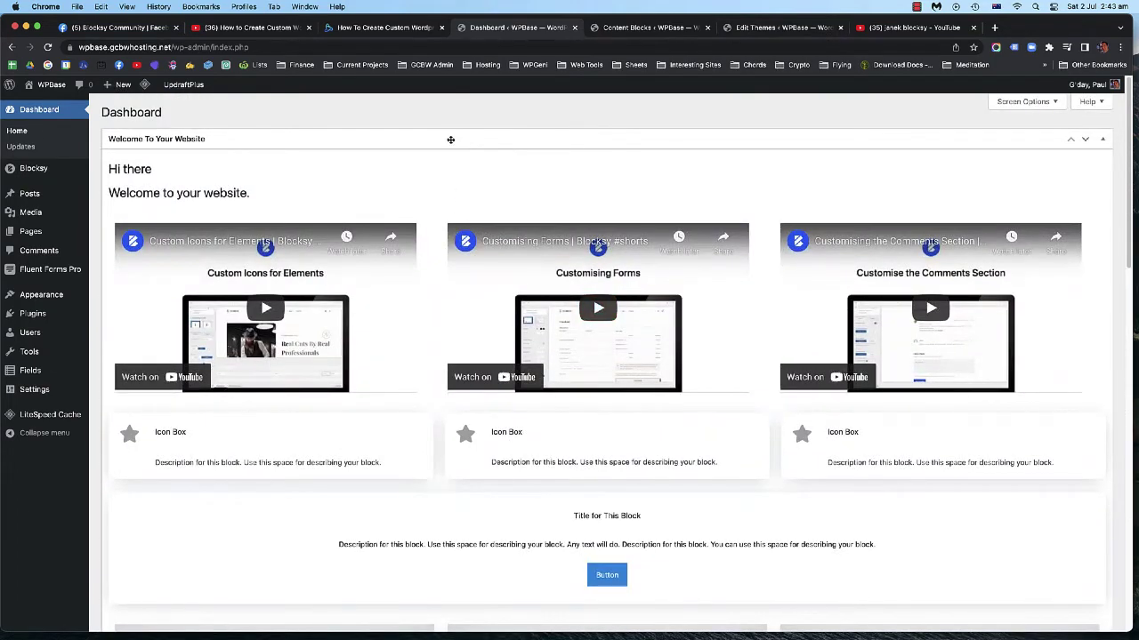
click(451, 138)
click(443, 136)
click(436, 142)
click(437, 138)
click(425, 139)
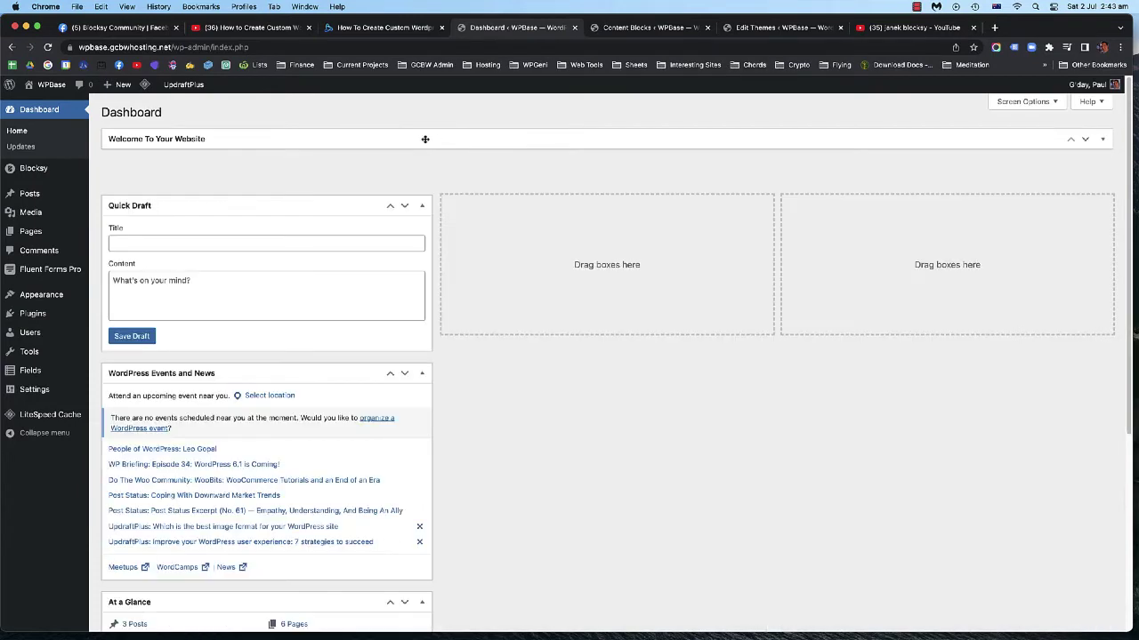
click(424, 139)
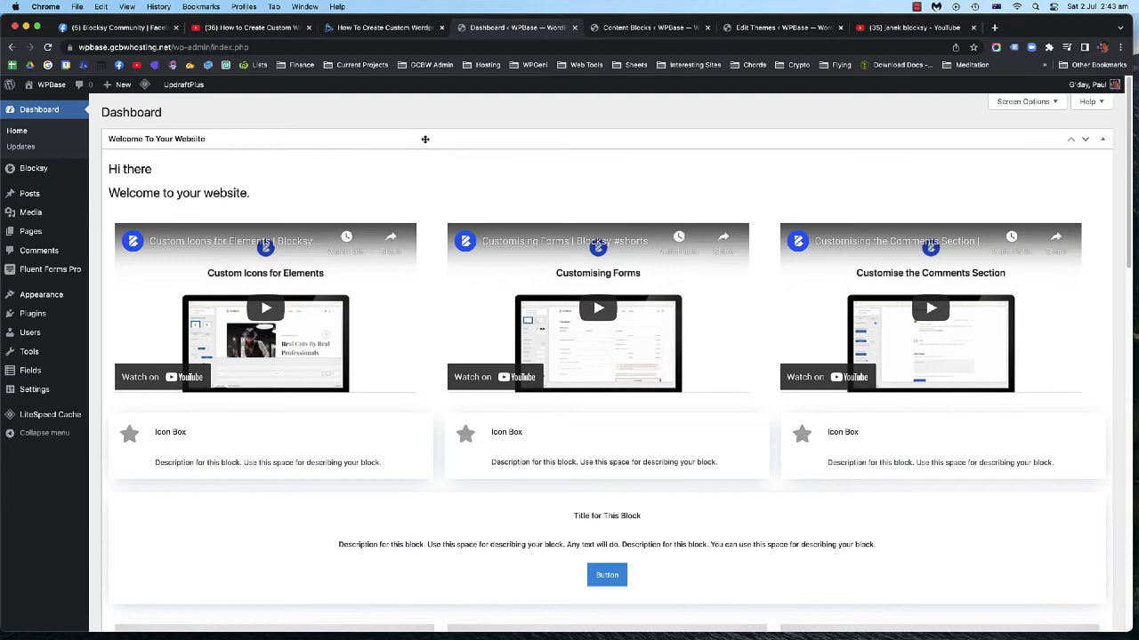
click(425, 138)
click(425, 139)
click(424, 138)
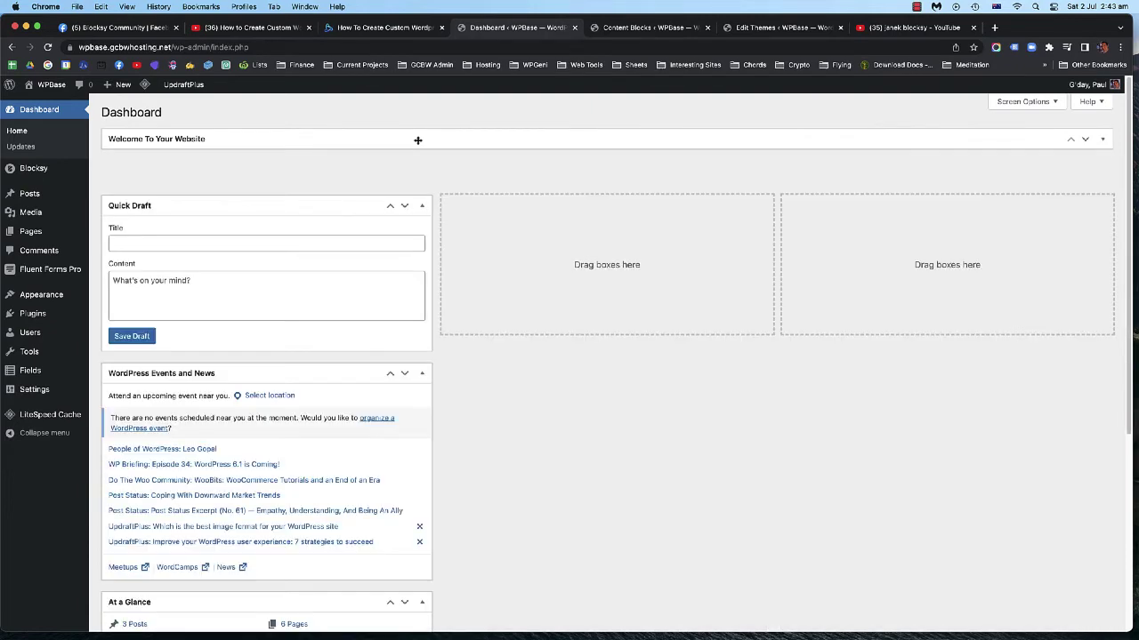
drag(424, 140, 460, 163)
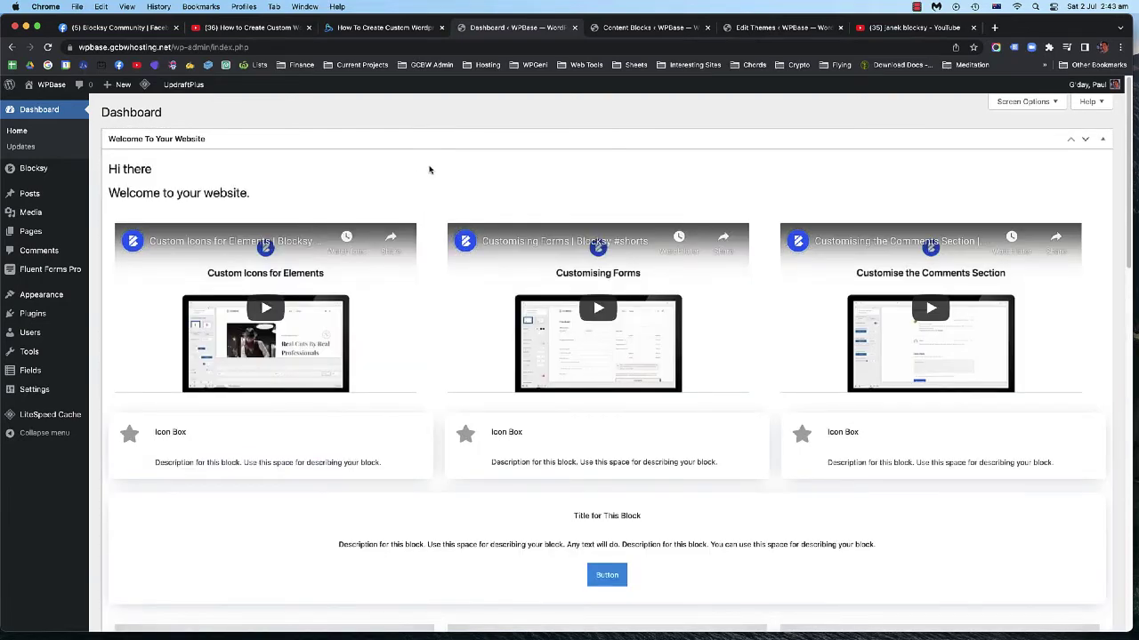
scroll(433, 178, down, 6)
scroll(437, 185, up, 3)
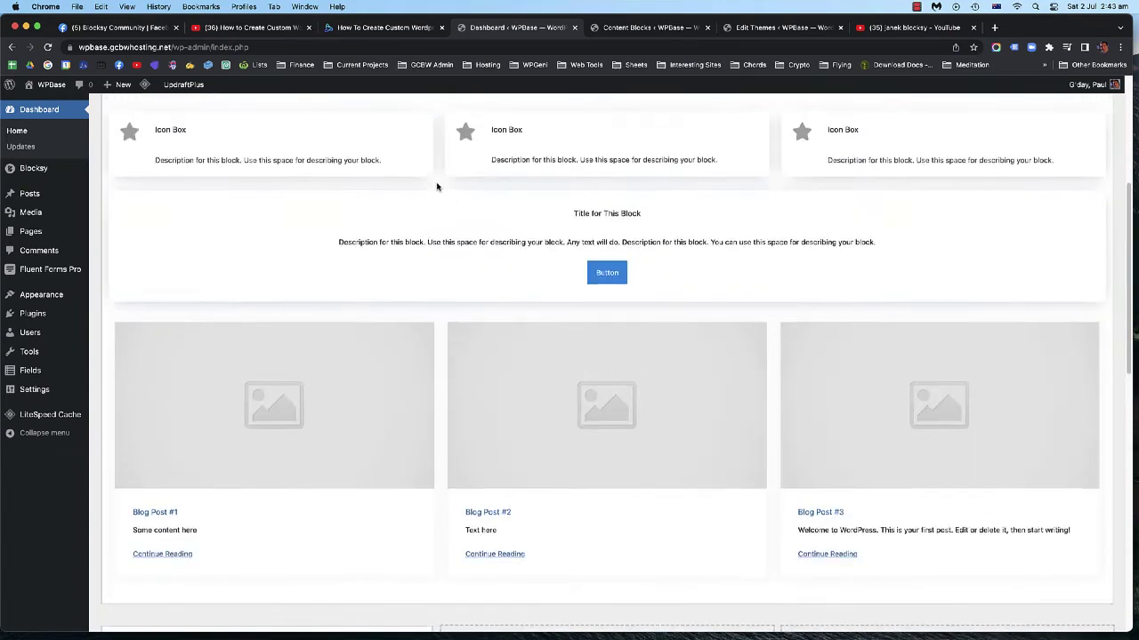
scroll(436, 187, up, 4)
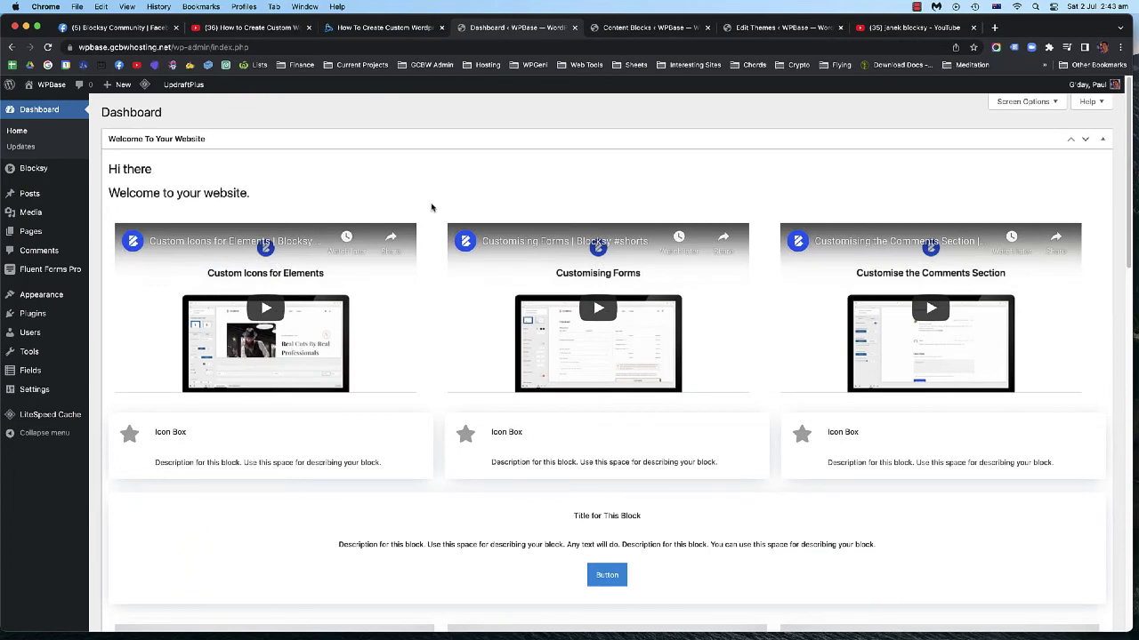
scroll(431, 212, down, 1)
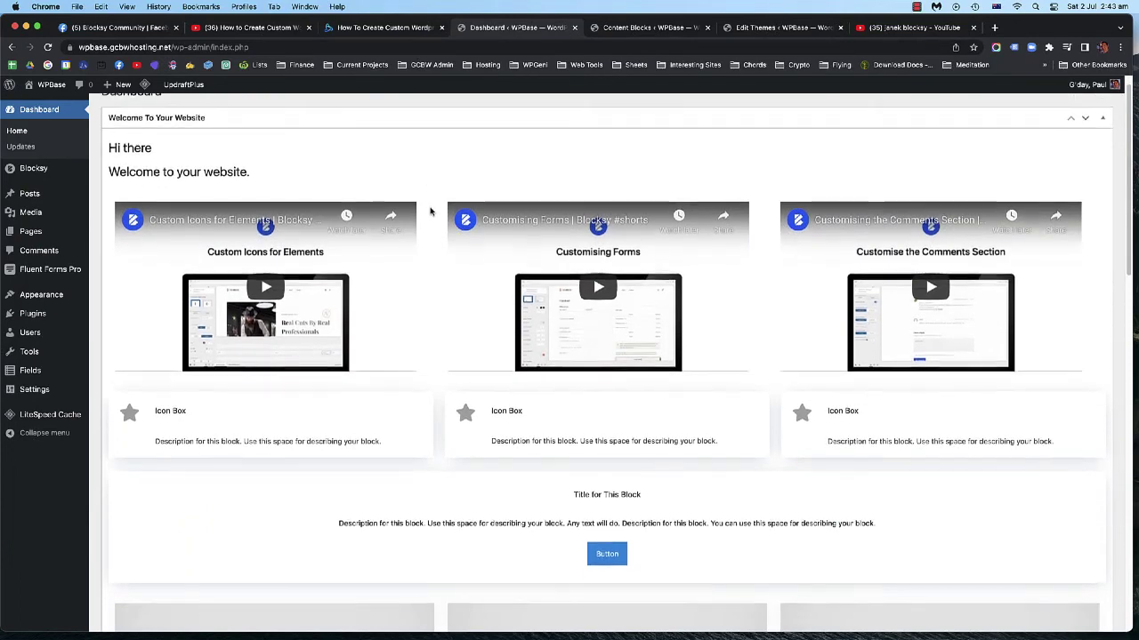
scroll(431, 211, up, 1)
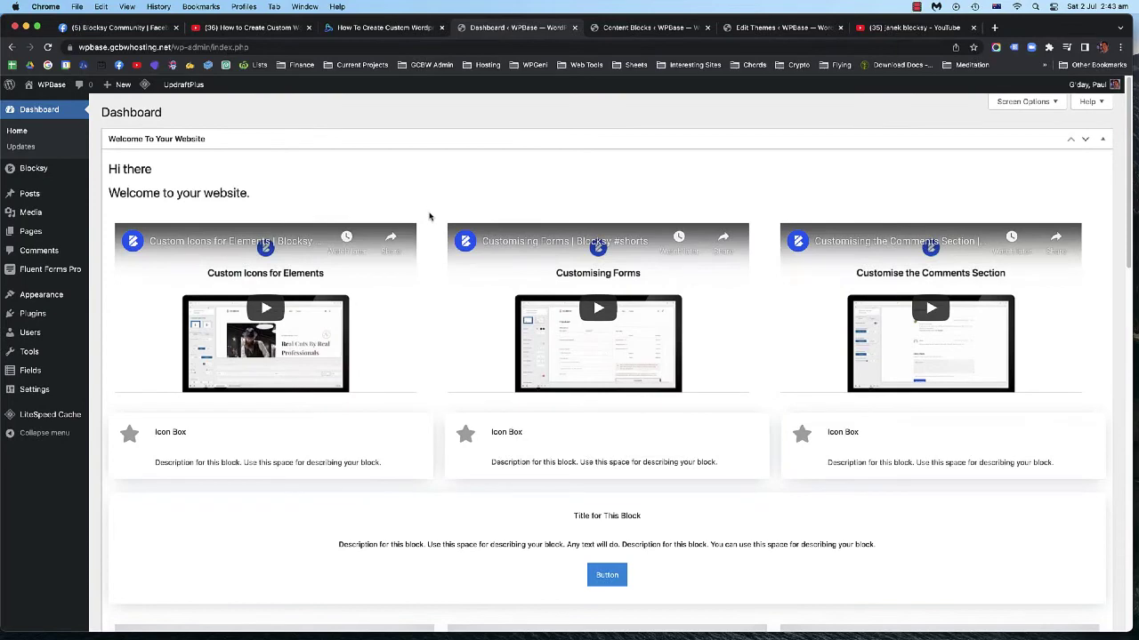